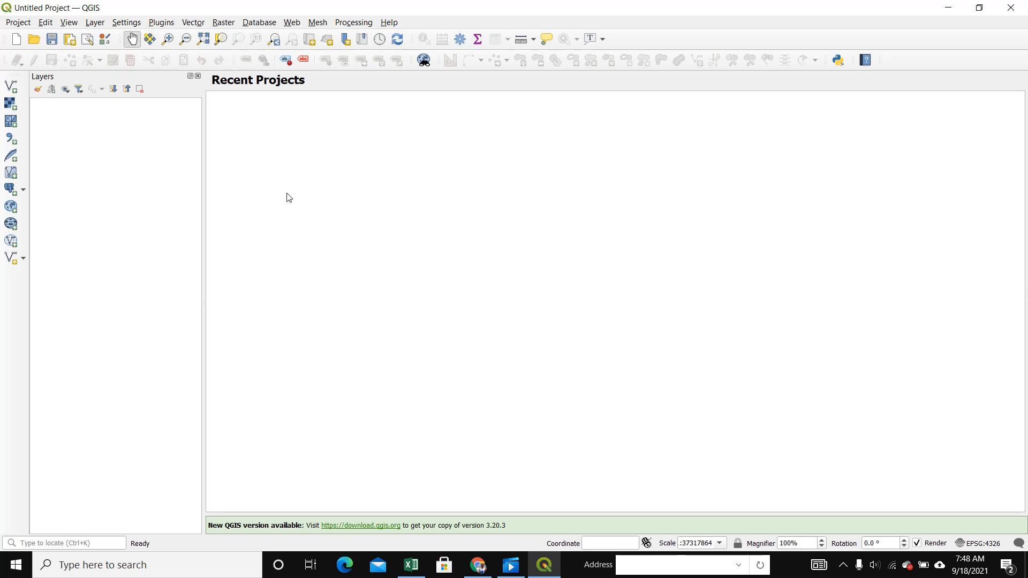
- Start a new shapefile layer and browse its save location to the E:\TTRANING\QGIS Shape file creation folder
left_click(95, 22)
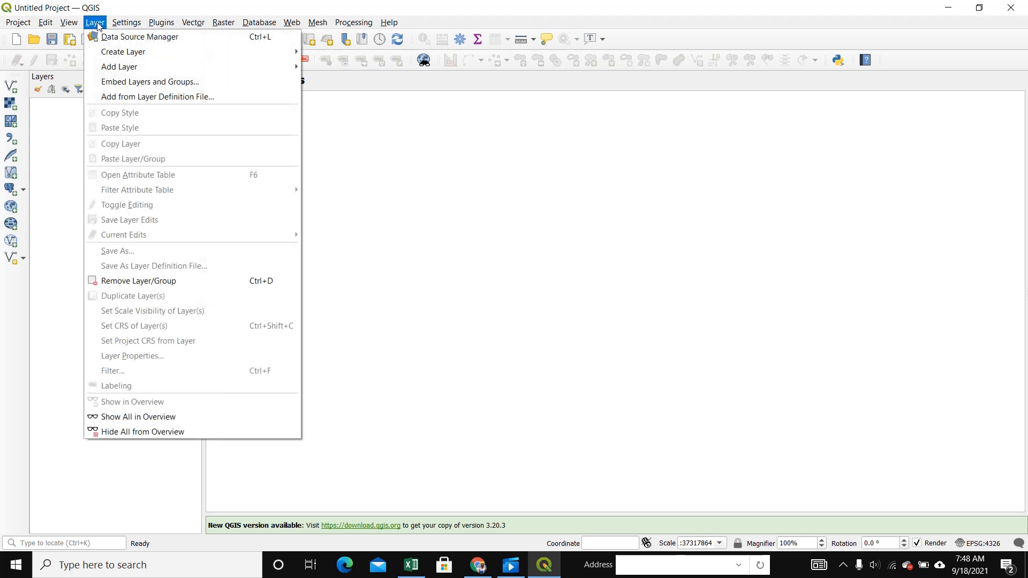
mouse_move(128, 54)
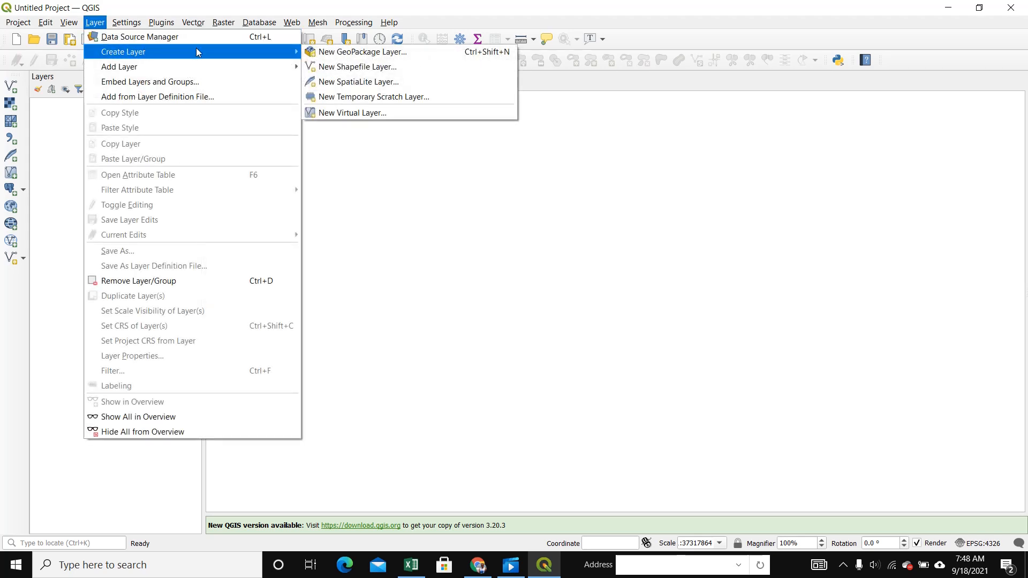
left_click(352, 68)
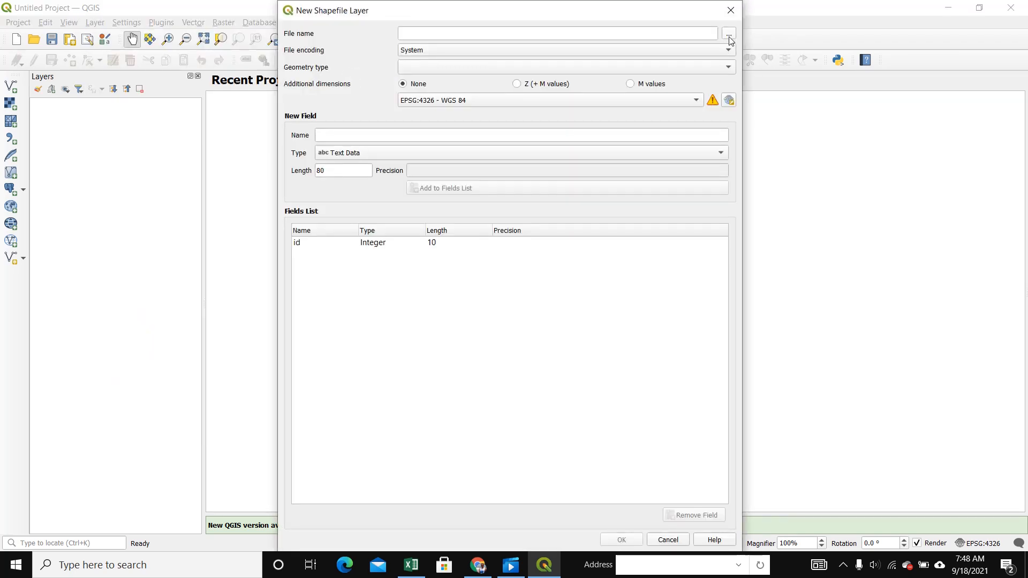
left_click(729, 34)
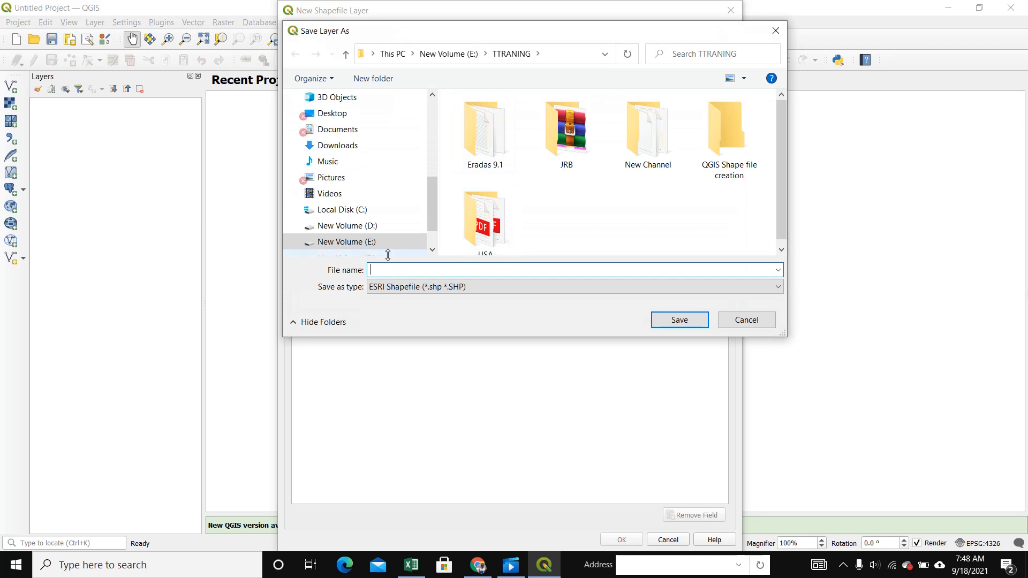
scroll(433, 194, "down", 1)
left_click(324, 210)
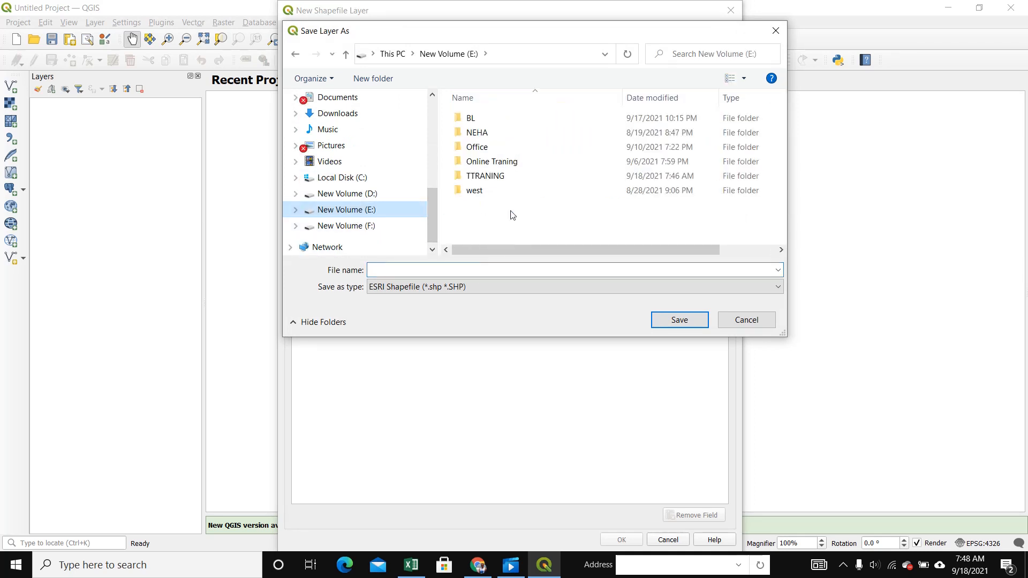
left_click(490, 179)
double_click(491, 184)
left_click(715, 142)
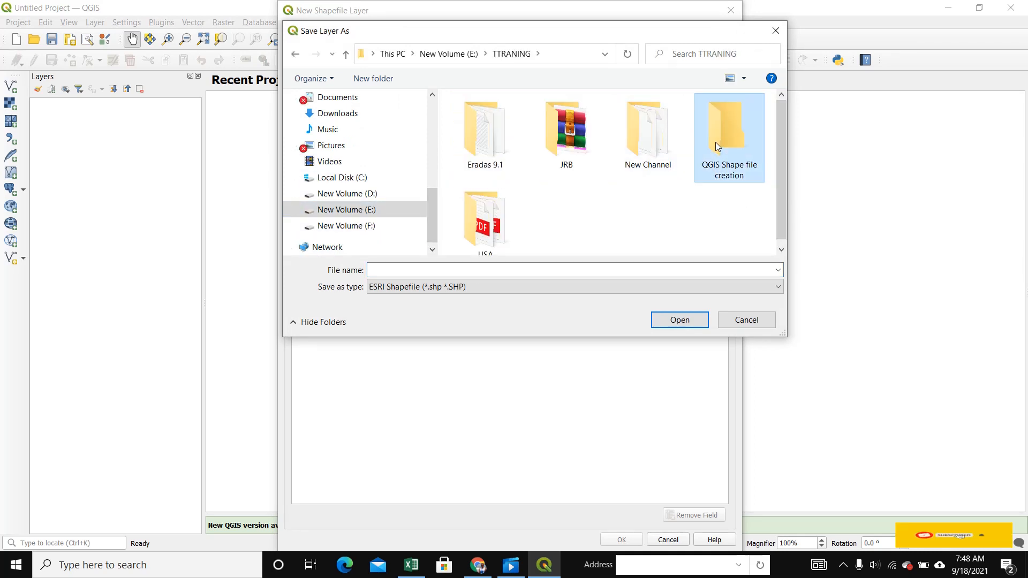
double_click(716, 142)
- Save the new shapefile under the name Land Mark and set its geometry type to Point
left_click(428, 272)
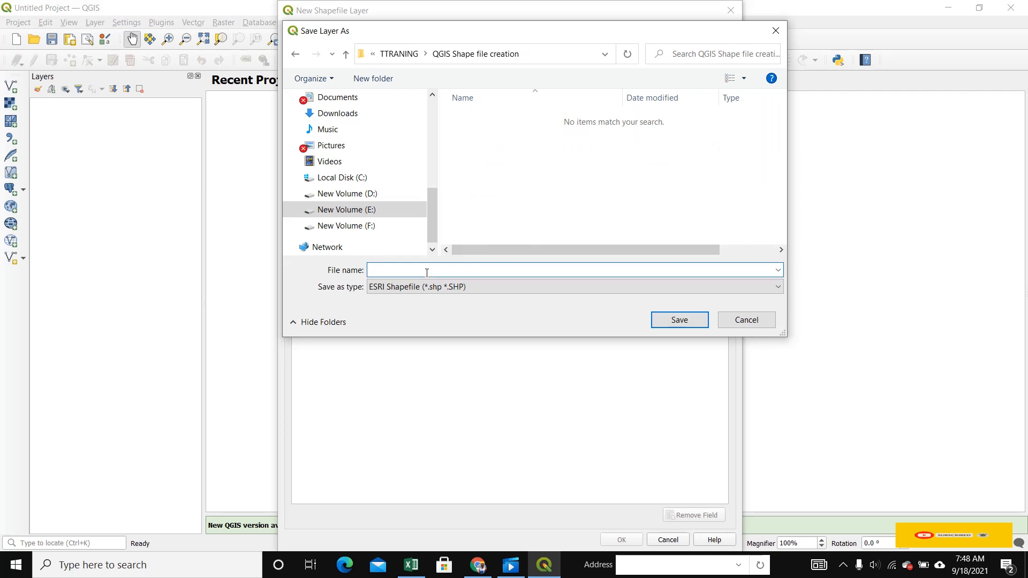
type("Lan")
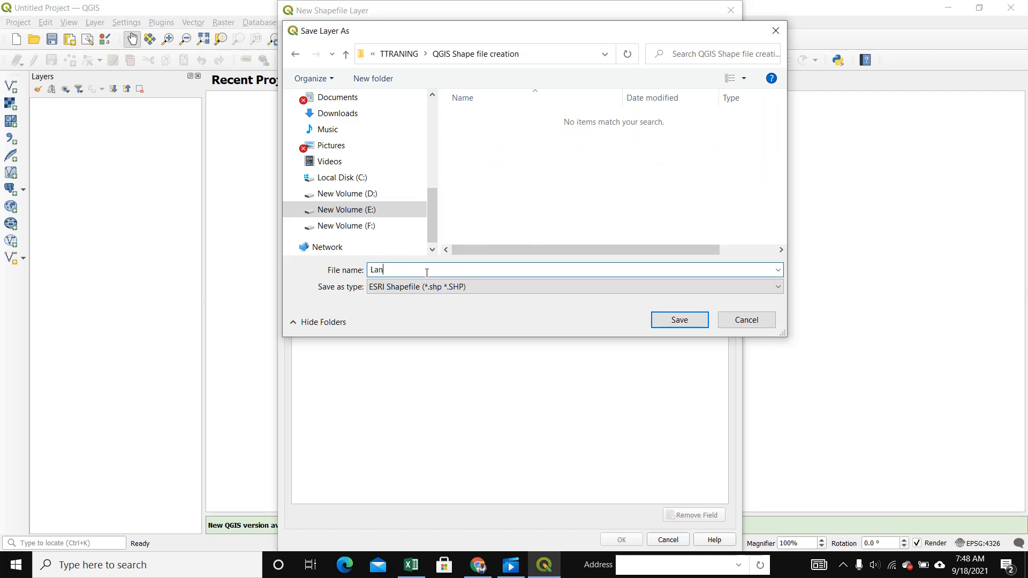
type("d Mark")
left_click(669, 321)
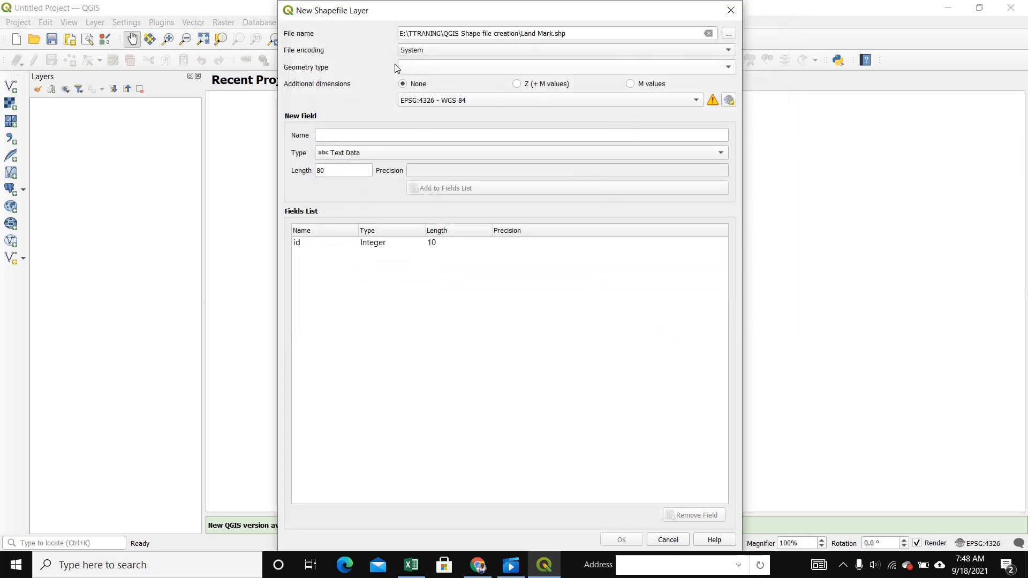
left_click(536, 67)
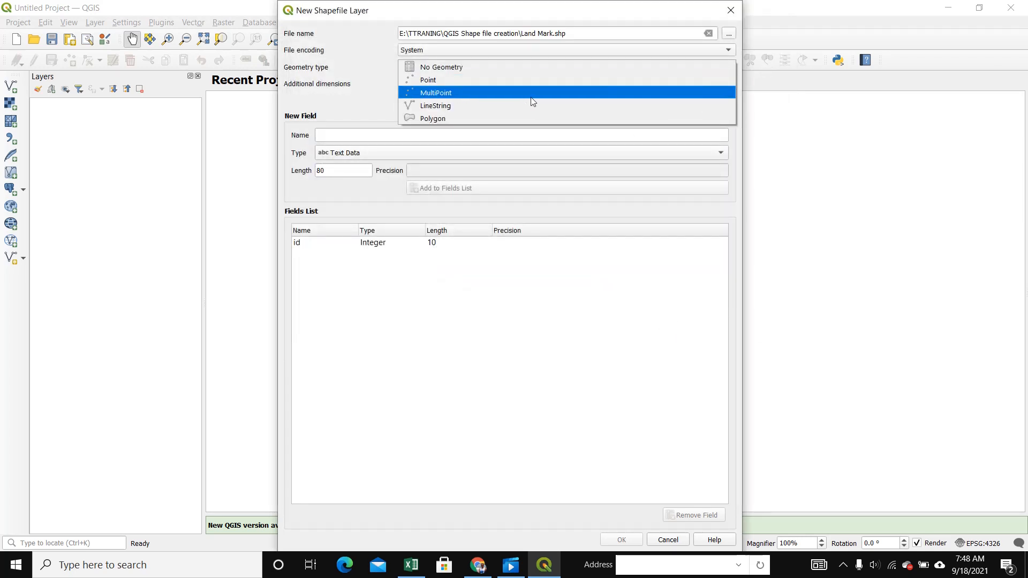
left_click(433, 79)
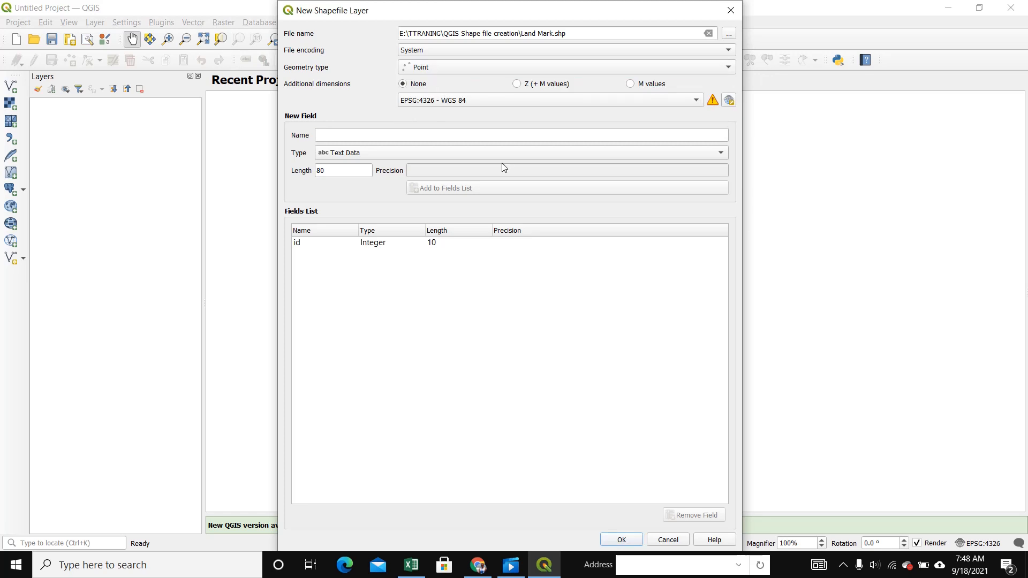
- Add a Text Data field named Land Mark with length 50 and create the point layer
left_click(333, 135)
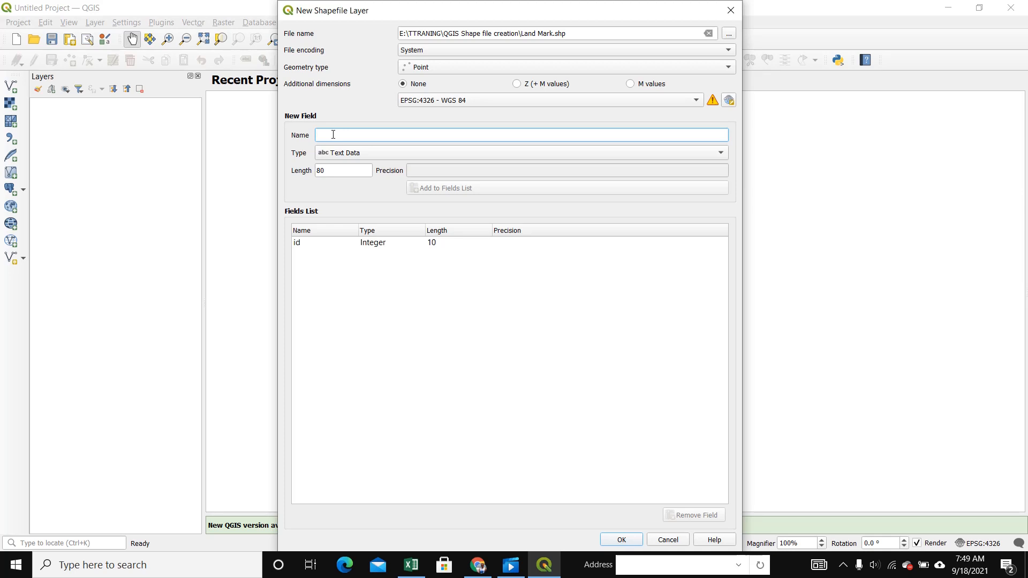
type("Land Mark")
left_click(721, 154)
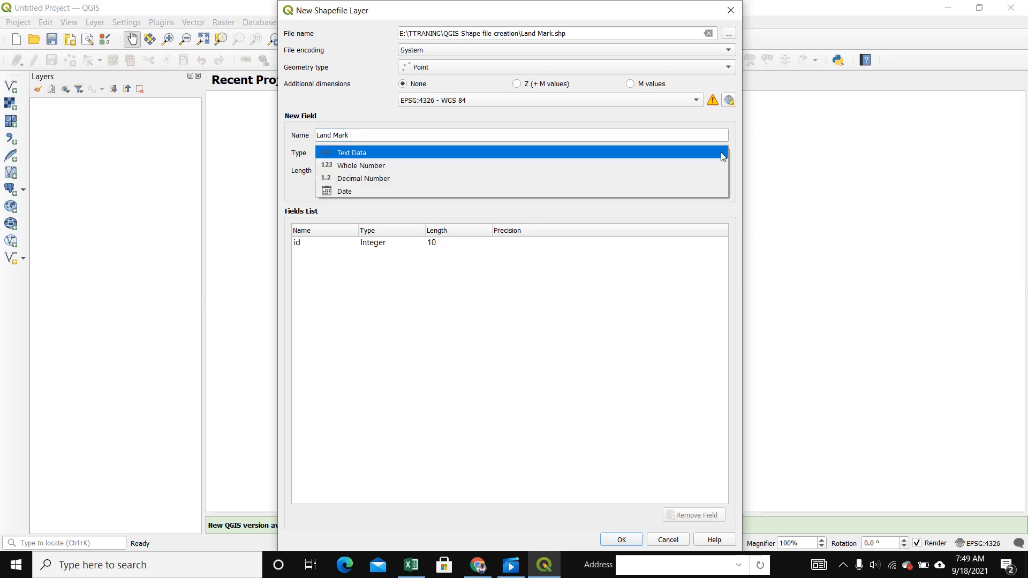
left_click(345, 154)
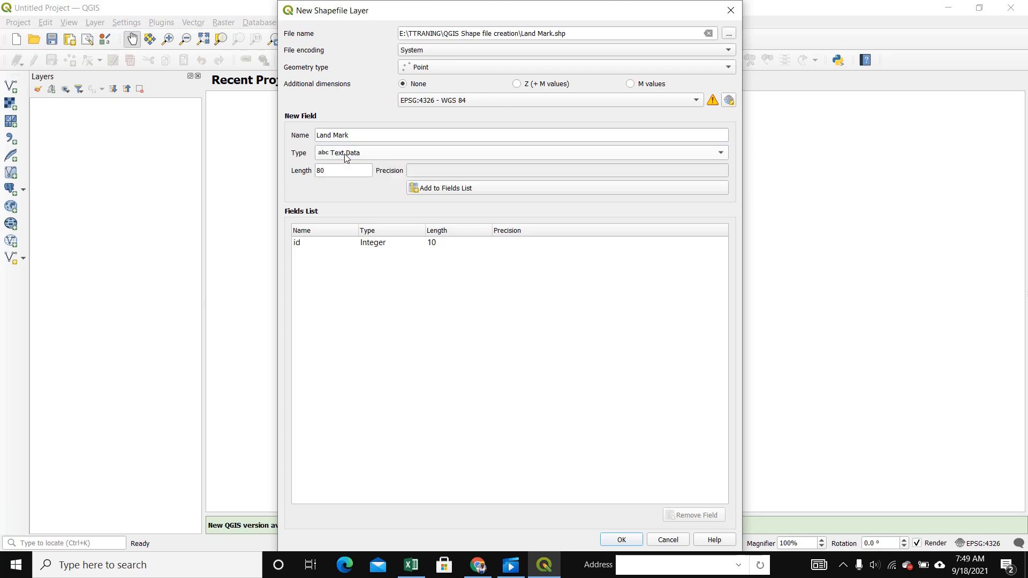
left_click_drag(336, 170, 309, 171)
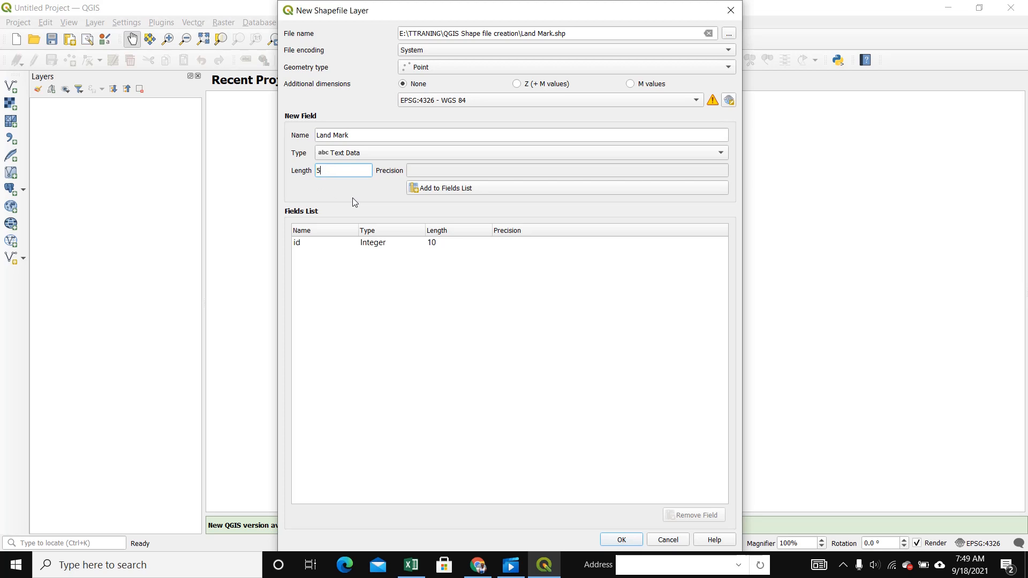
left_click(424, 189)
left_click(307, 254)
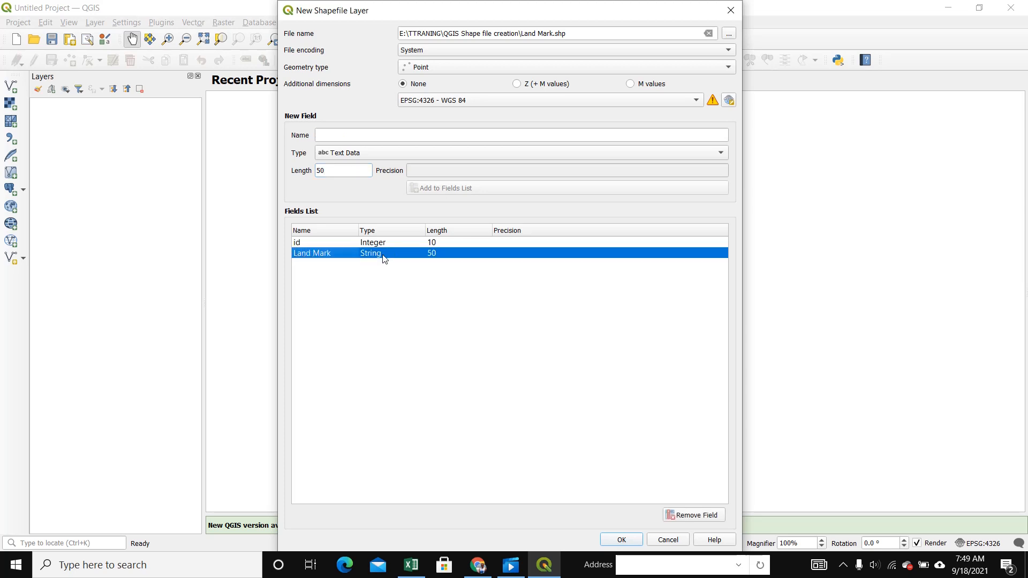
left_click(620, 541)
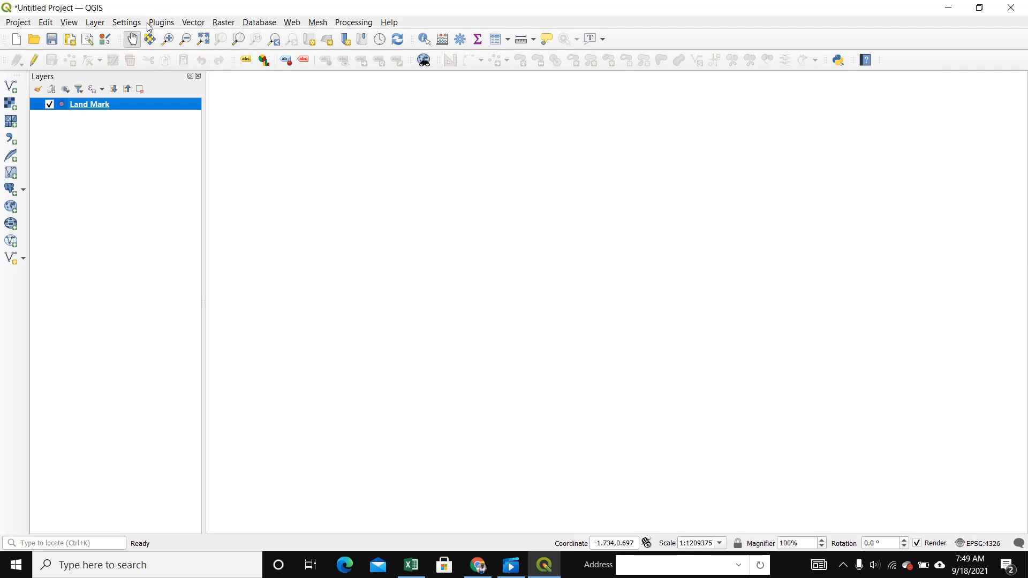
- Start a second new shapefile layer and browse its save location to E:\TTRANING\QGIS Shape file creation
left_click(95, 22)
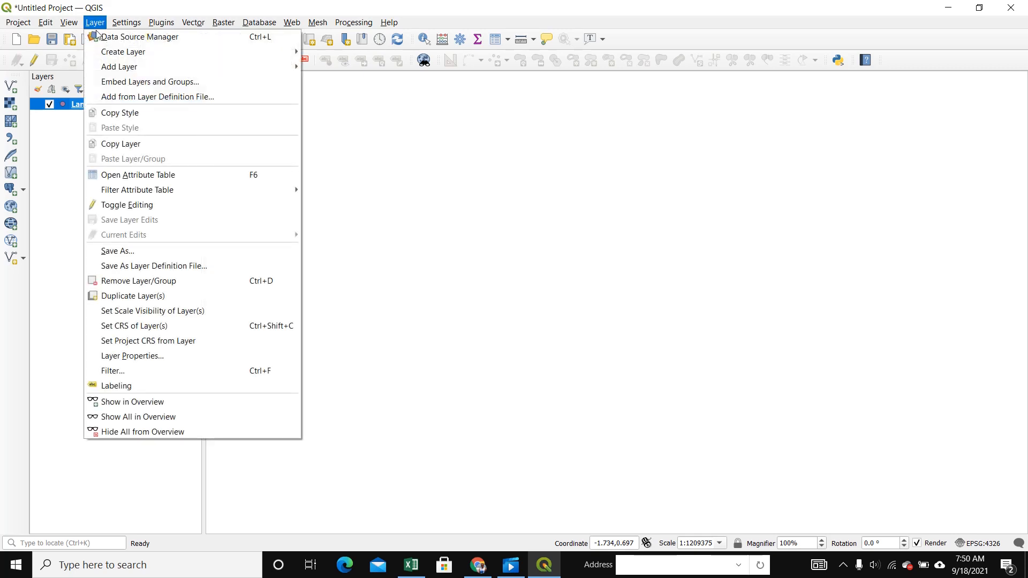
mouse_move(123, 54)
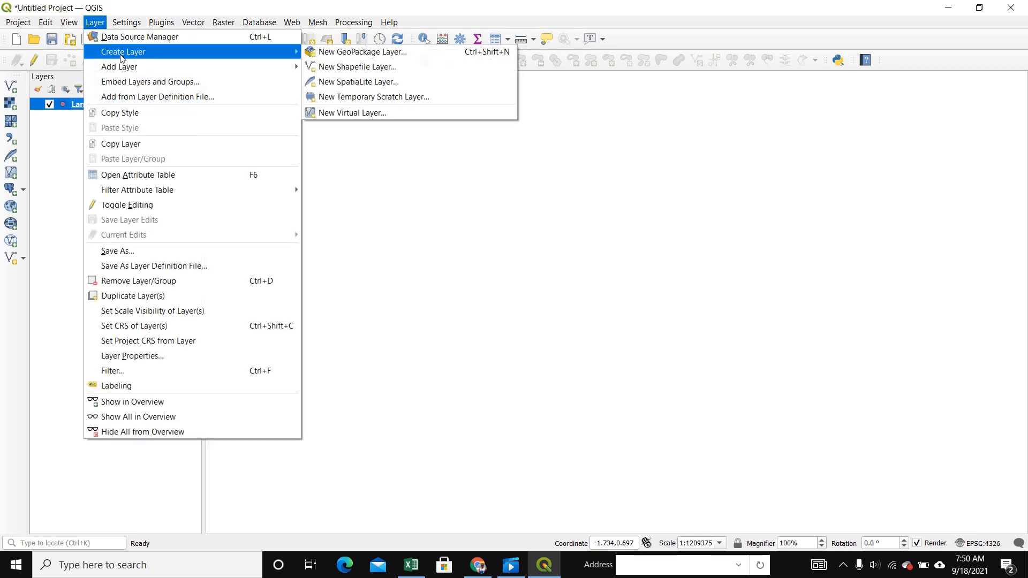
left_click(348, 69)
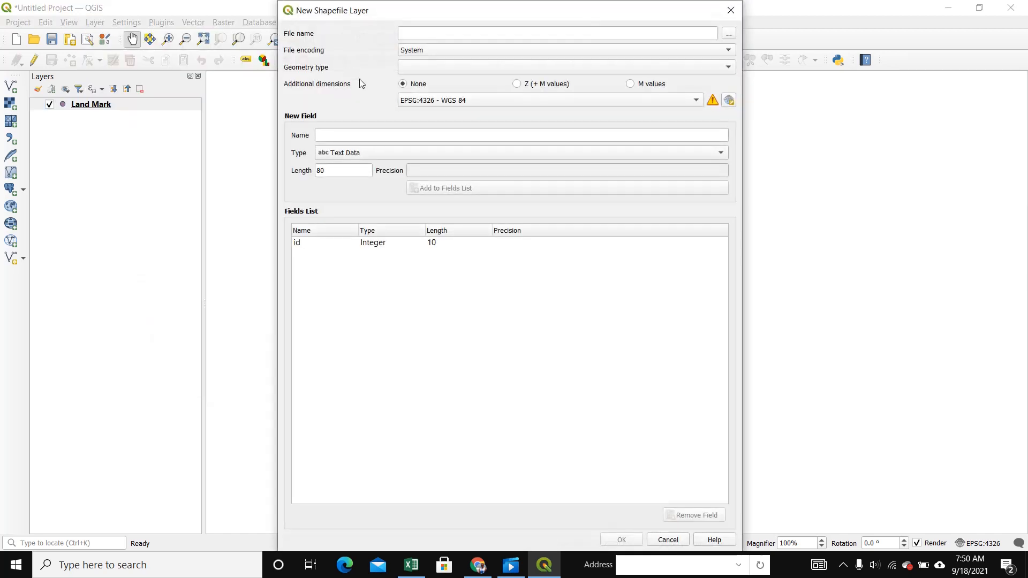
left_click(729, 33)
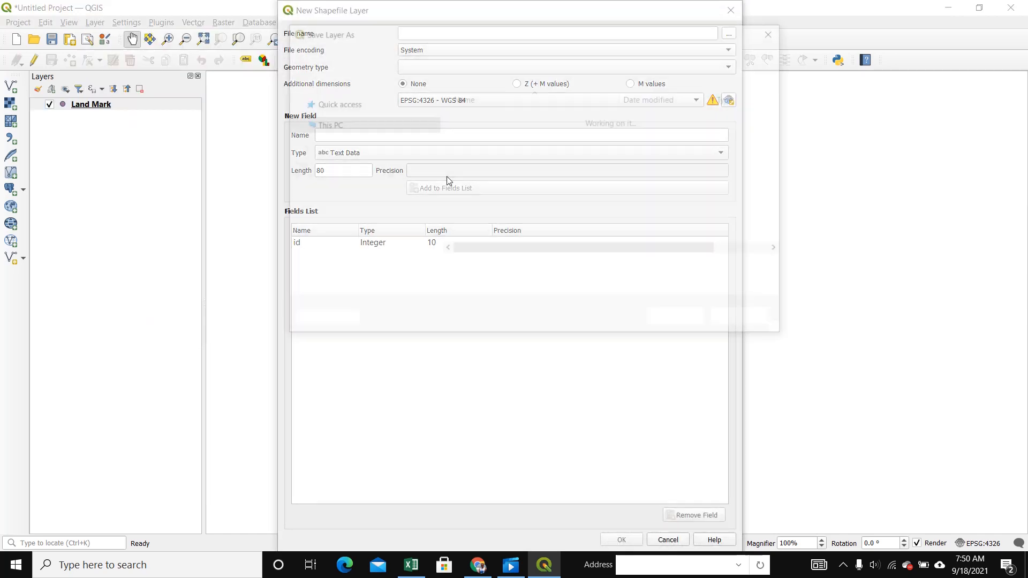
left_click(414, 243)
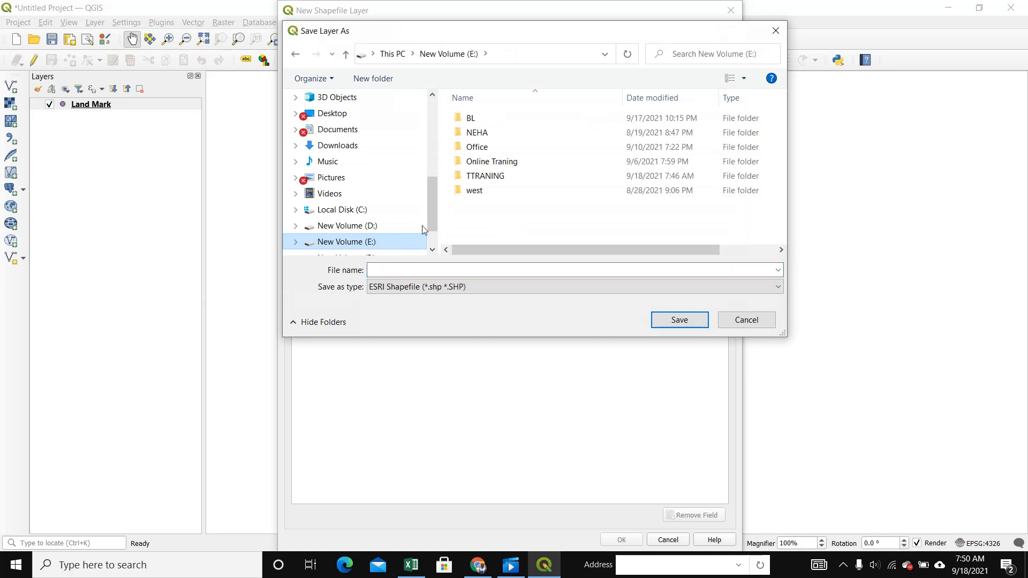
double_click(487, 168)
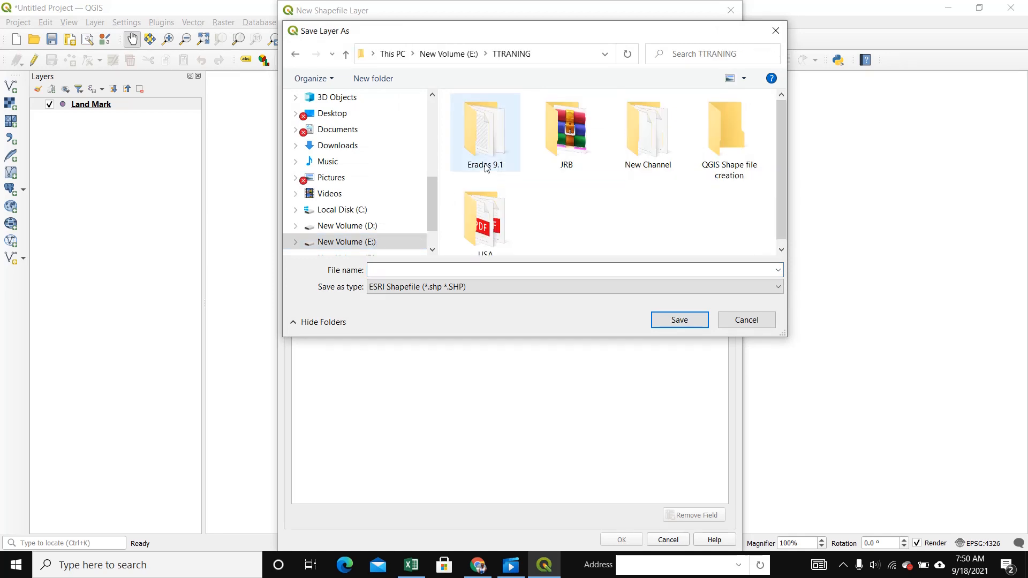
double_click(717, 142)
- Save the second shapefile under the name Center Line and set its geometry type to LineString
left_click(408, 270)
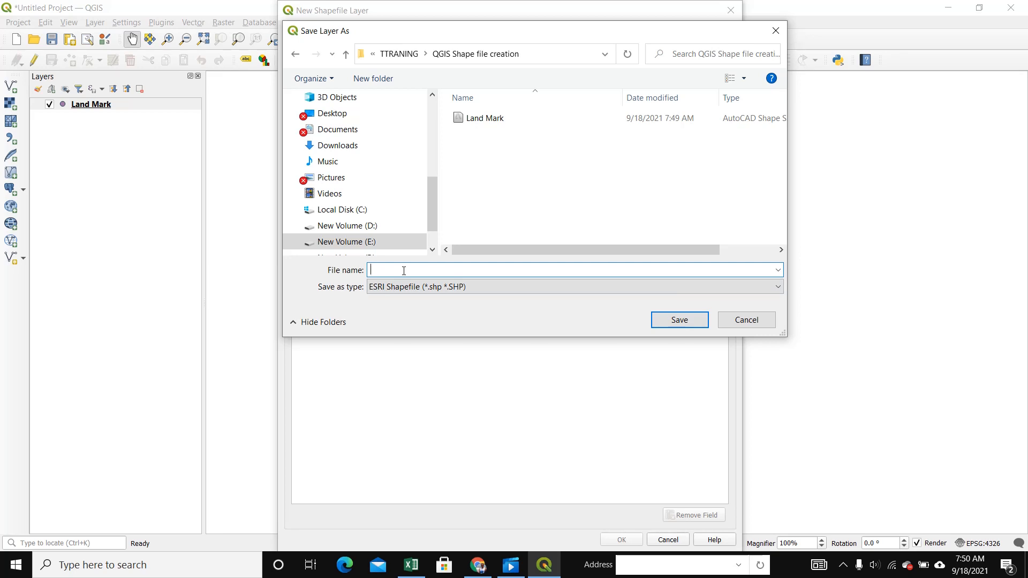
type("Center Line")
left_click(685, 324)
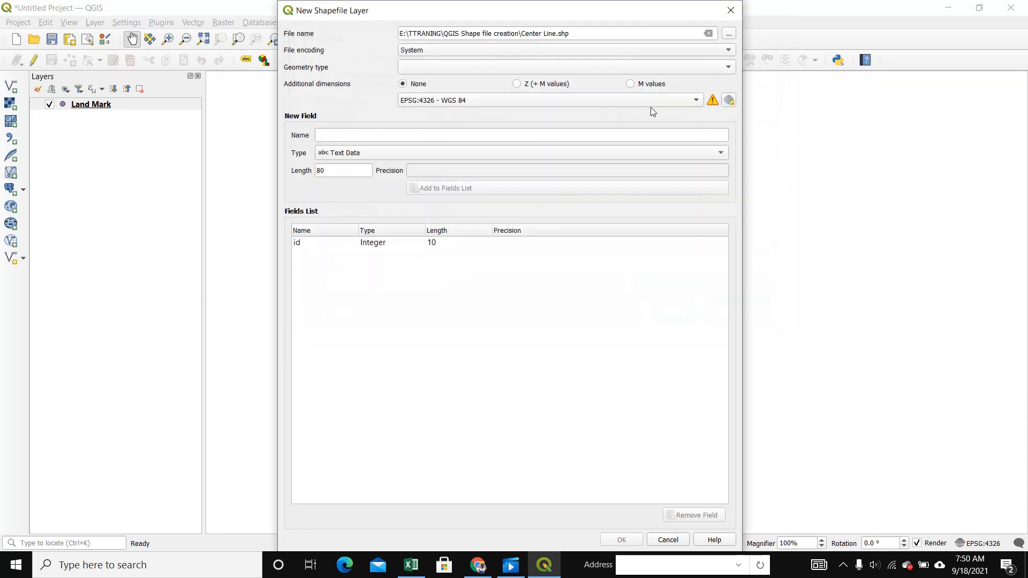
left_click(728, 68)
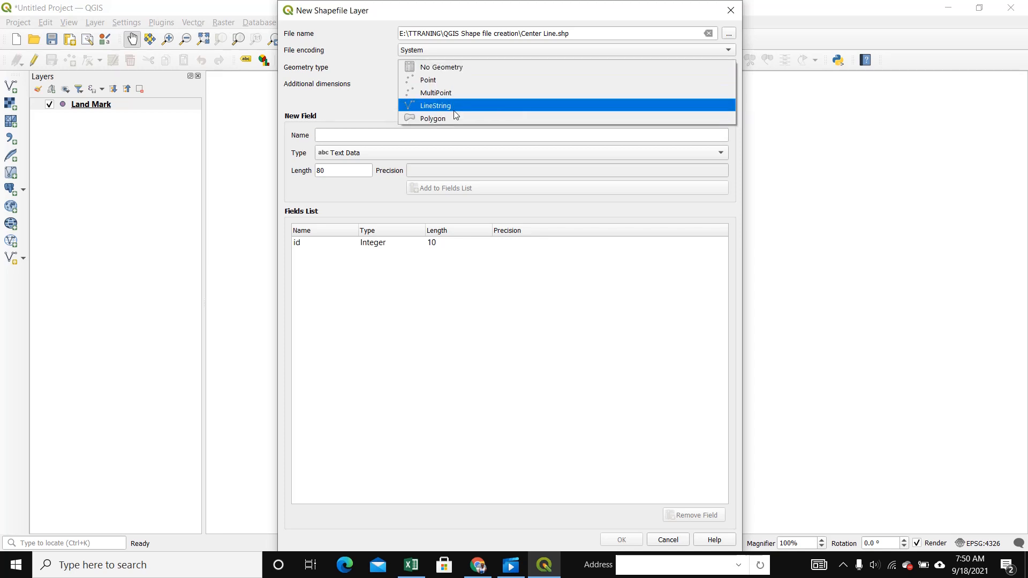
left_click(428, 107)
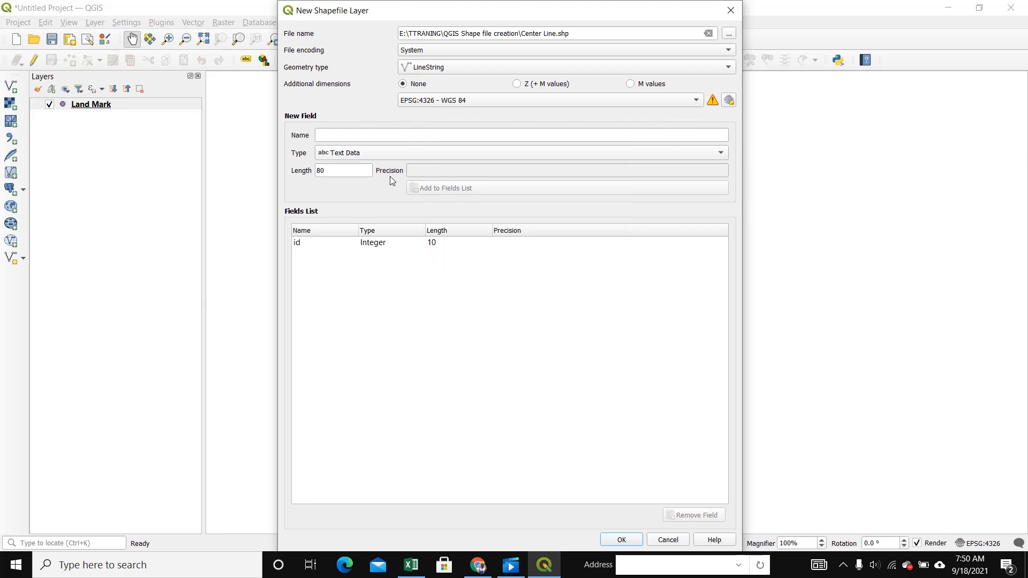
- Add a Text Data field named Road Name with length 30 and create the line layer
left_click(332, 136)
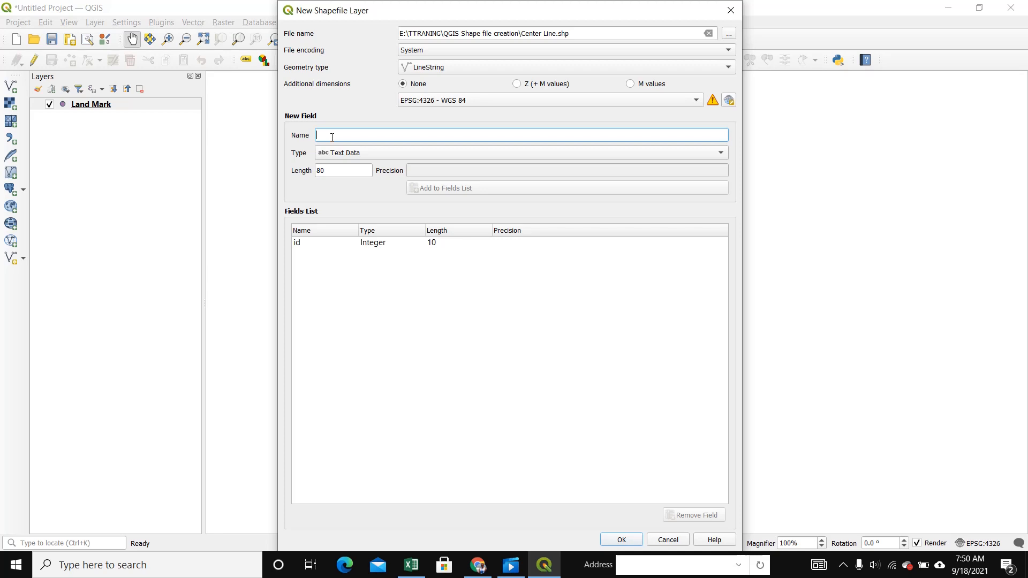
type("Road Name")
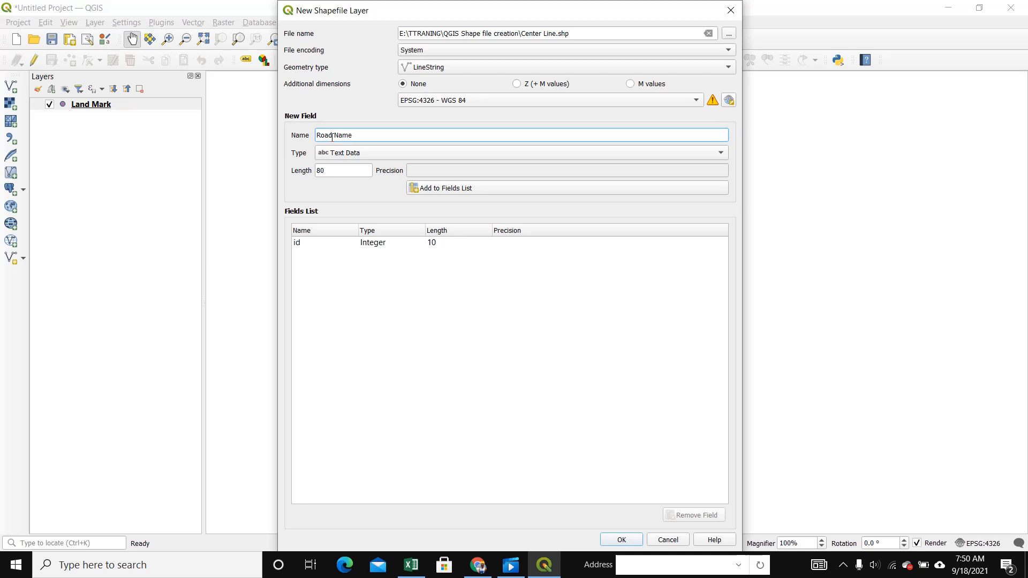
left_click(715, 154)
left_click(368, 153)
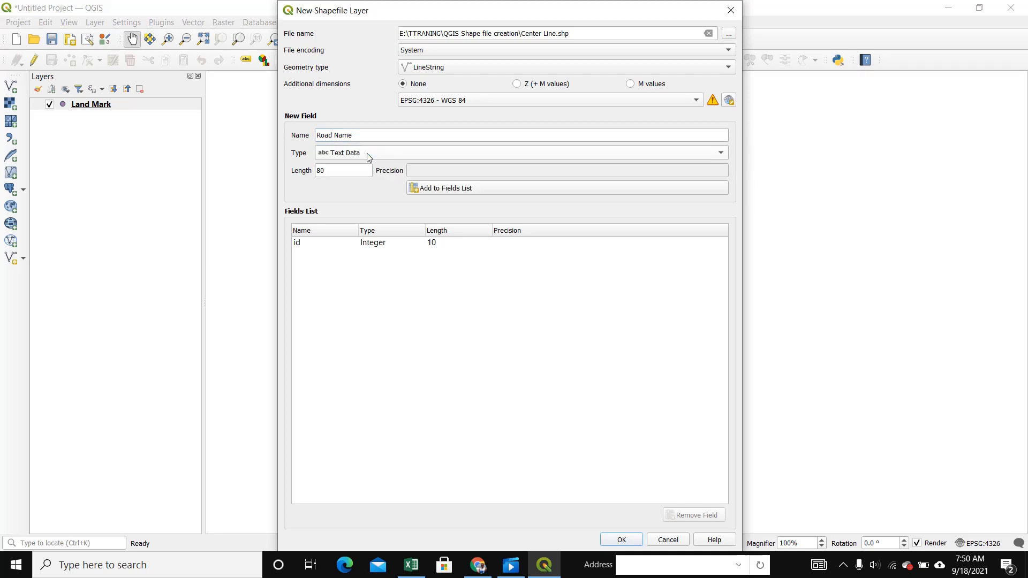
left_click(340, 173)
left_click_drag(340, 172, 312, 175)
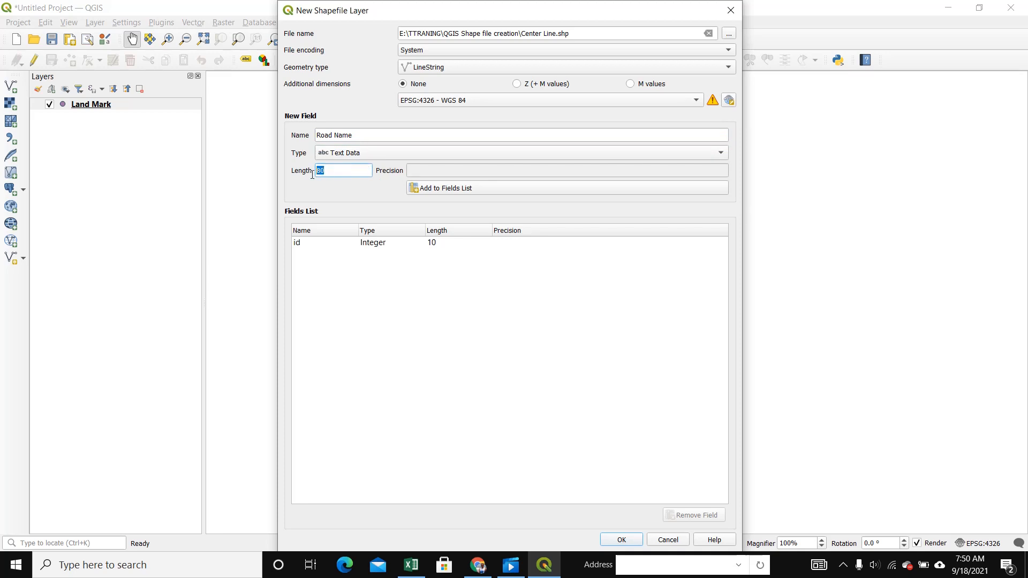
type("30")
left_click(434, 188)
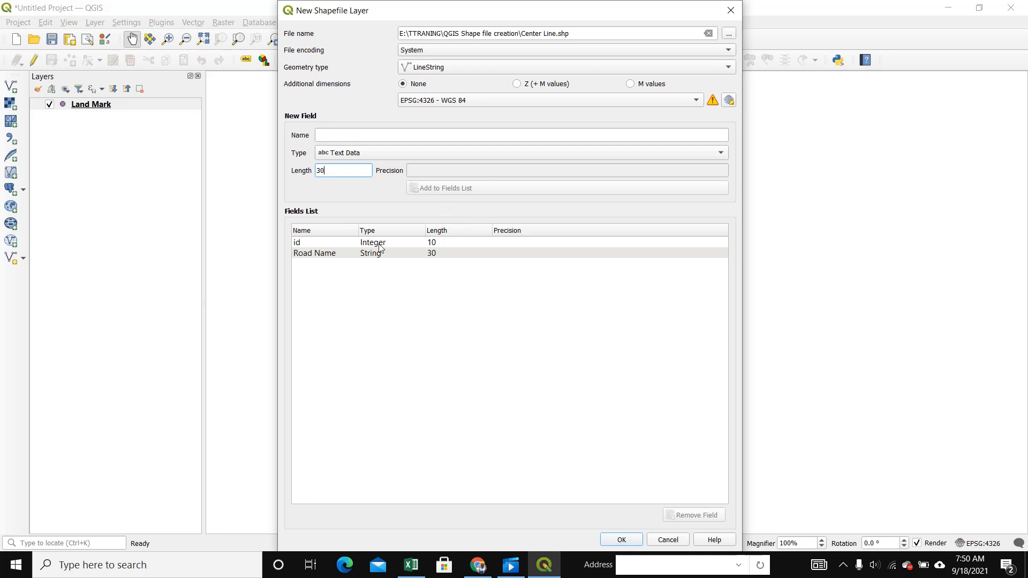
left_click(304, 255)
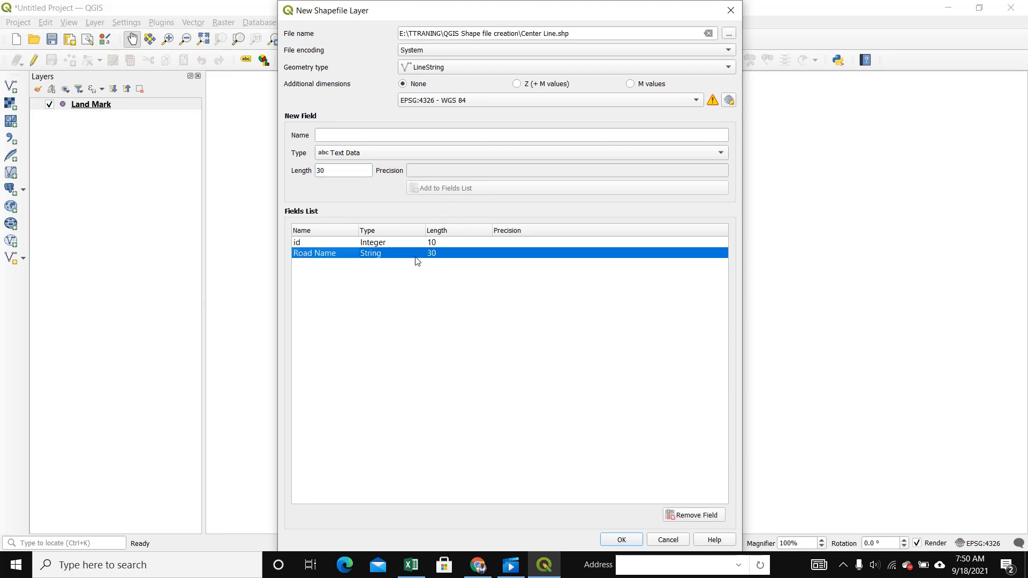
left_click(620, 539)
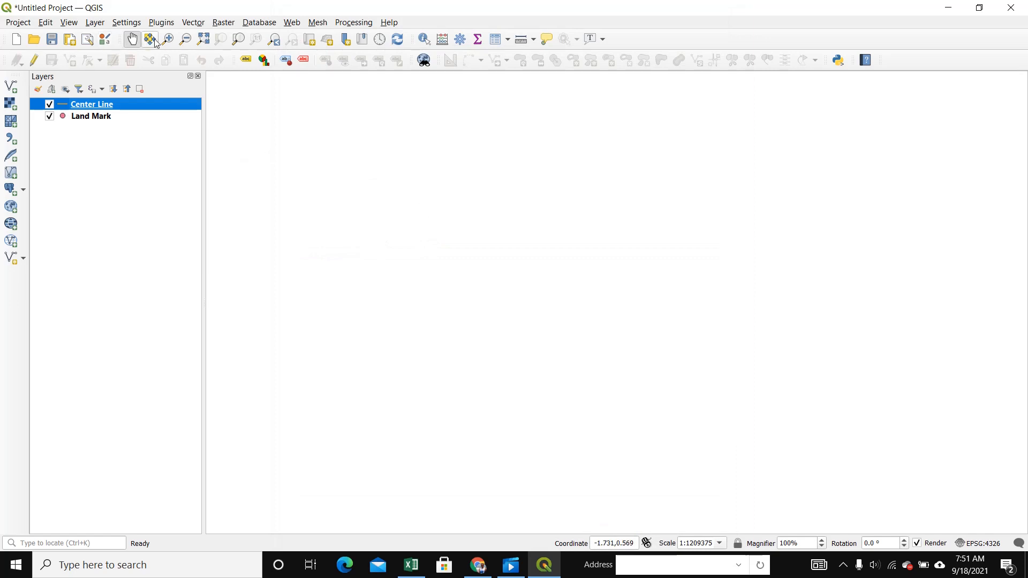
- Start a third new shapefile layer and save it as Building in E:\TTRANING\QGIS Shape file creation
mouse_move(121, 52)
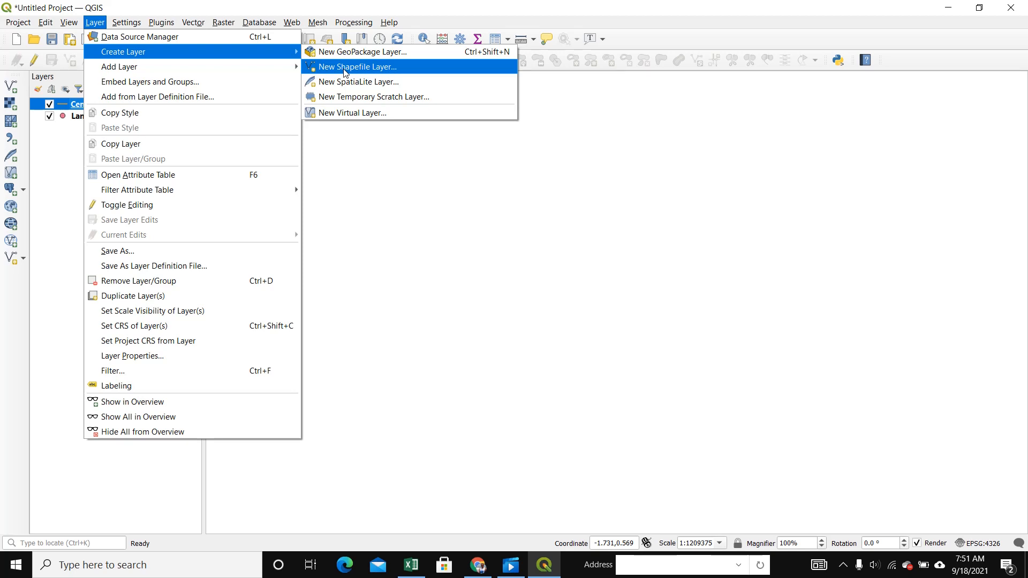
left_click(344, 68)
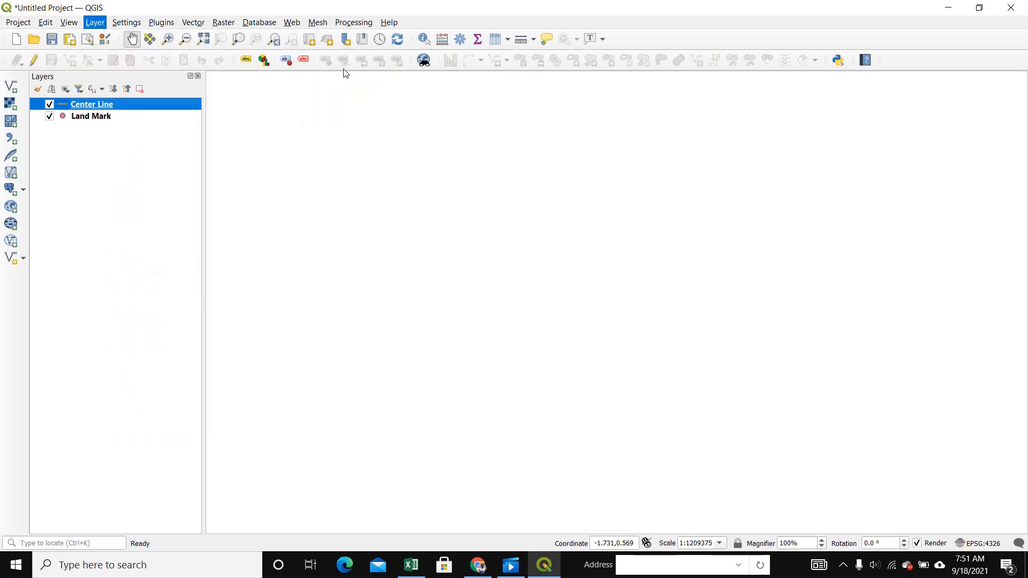
left_click(729, 34)
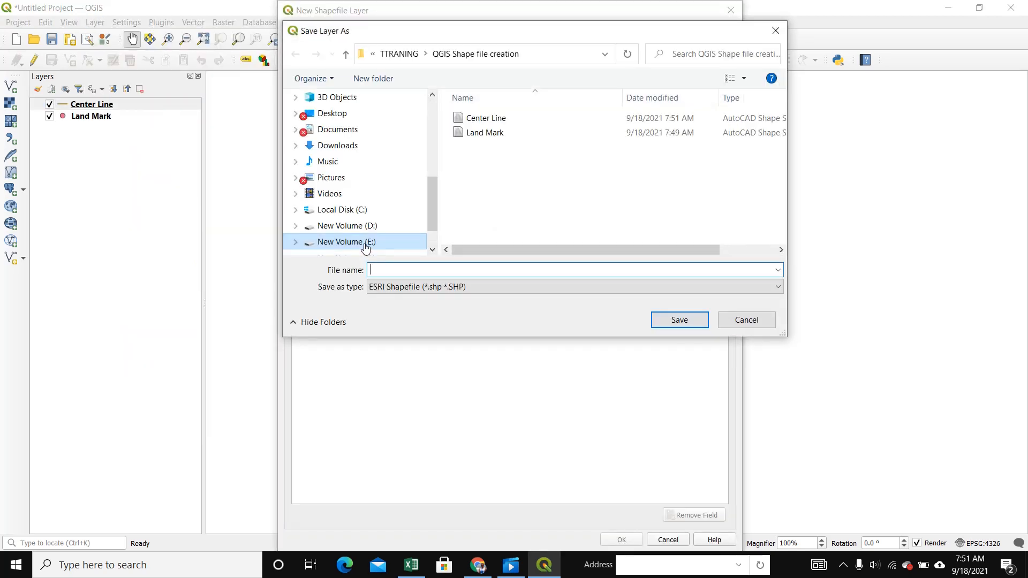
left_click(343, 242)
double_click(504, 177)
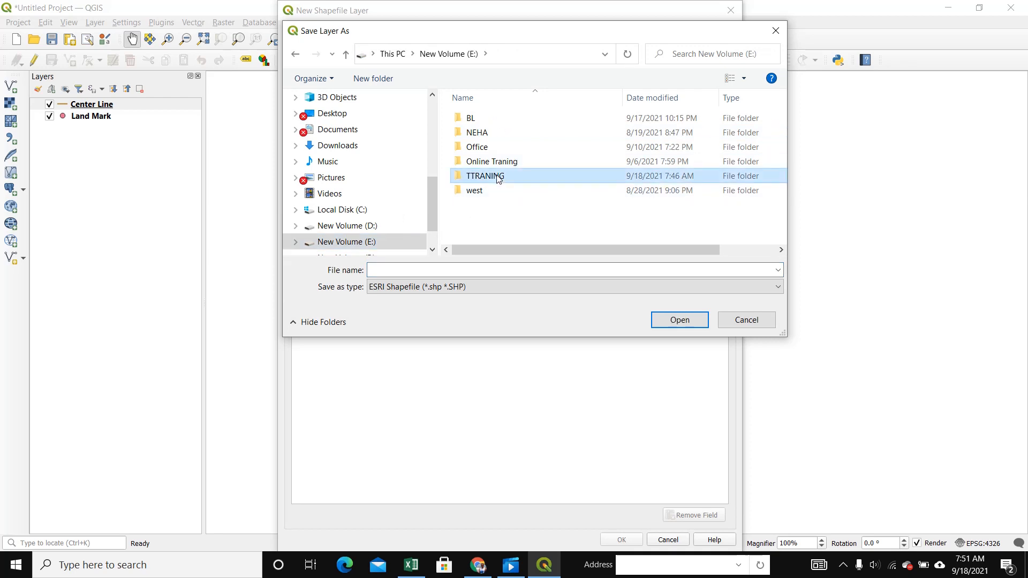
double_click(731, 161)
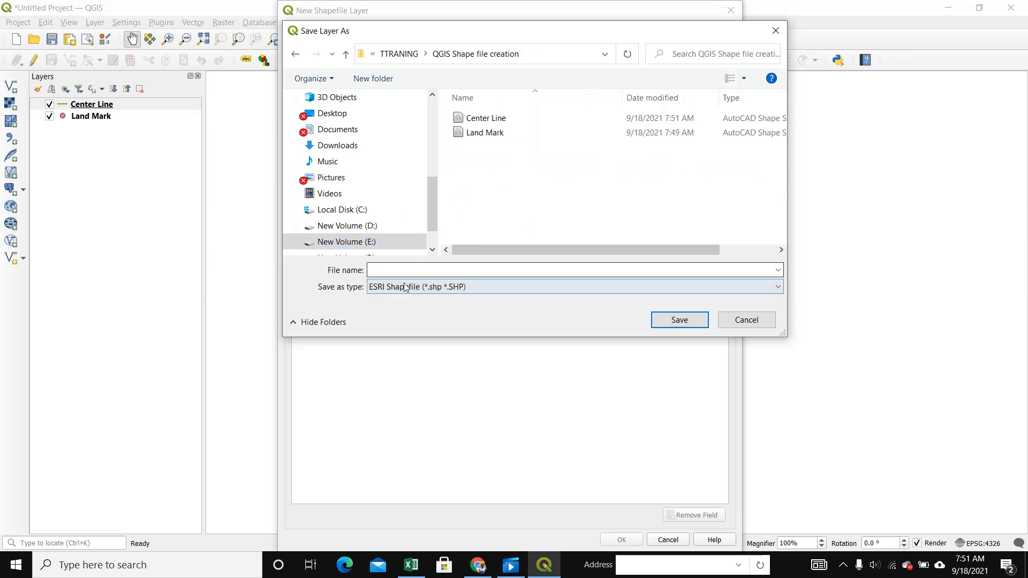
left_click(393, 271)
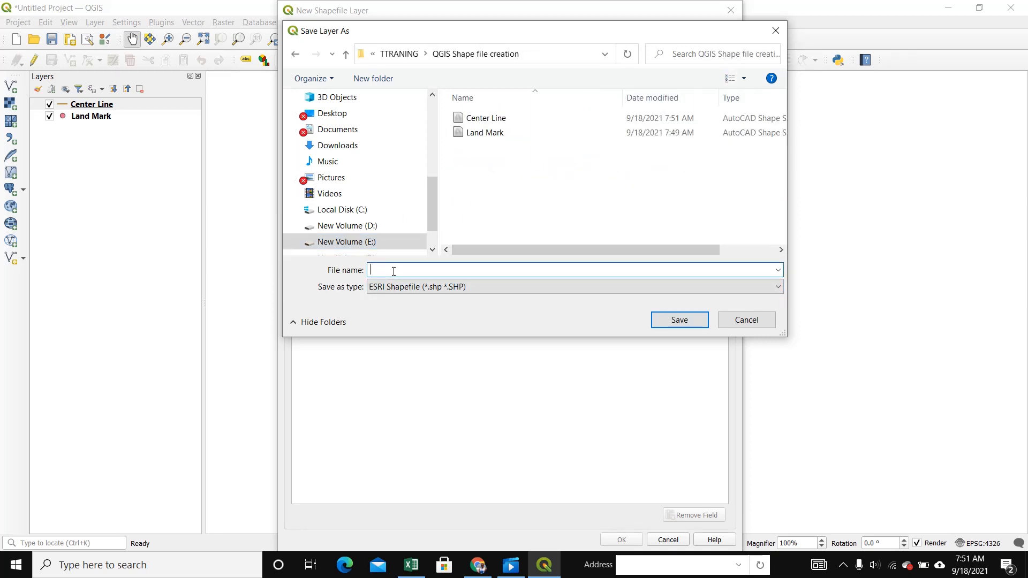
type("Building")
left_click(681, 321)
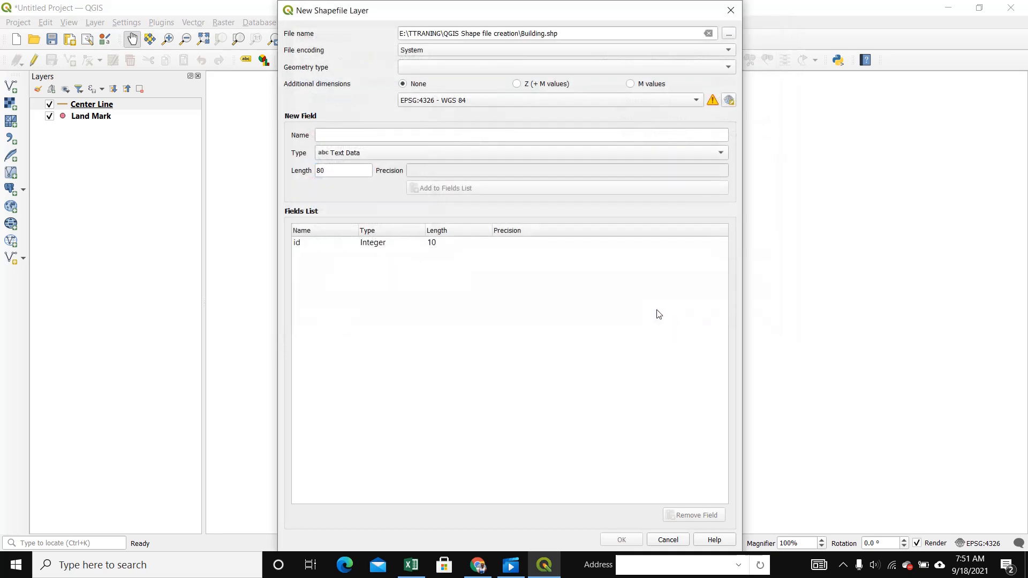
left_click(435, 135)
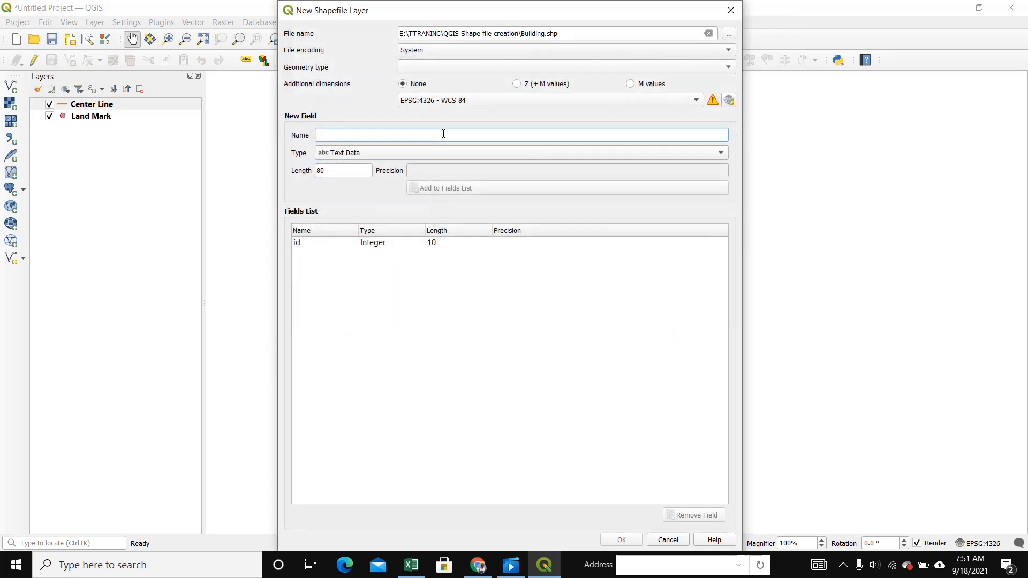
type("Building")
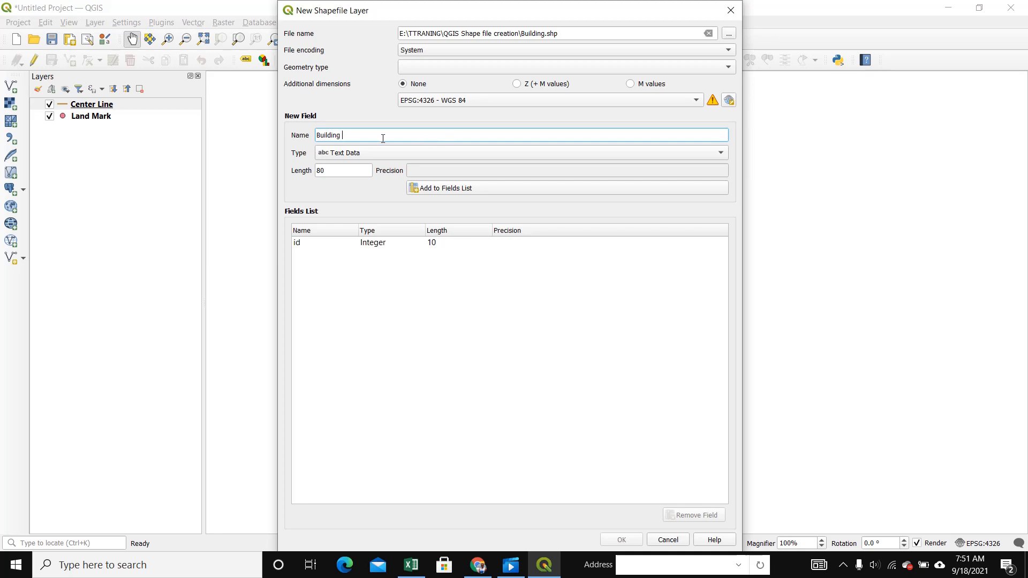
key("BackSpace")
key("BackSpace")
key("BackSpace")
key("BackSpace")
key("BackSpace")
key("BackSpace")
key("BackSpace")
key("BackSpace")
key("BackSpace")
- Add a Text Data field called Name with length 20 to the Building layer's fields list
type("Name")
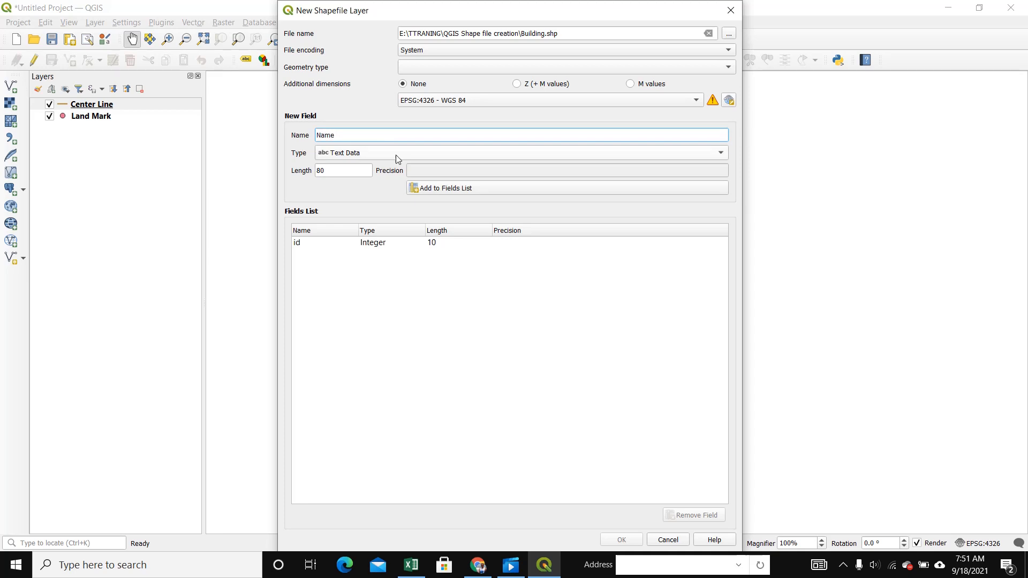
double_click(321, 171)
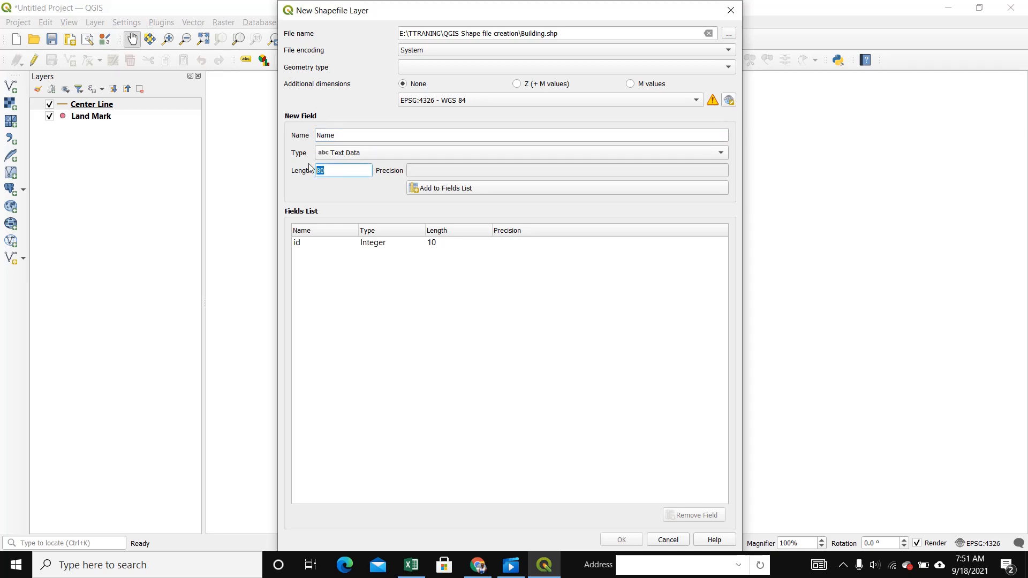
type("2")
left_click(433, 188)
left_click(305, 254)
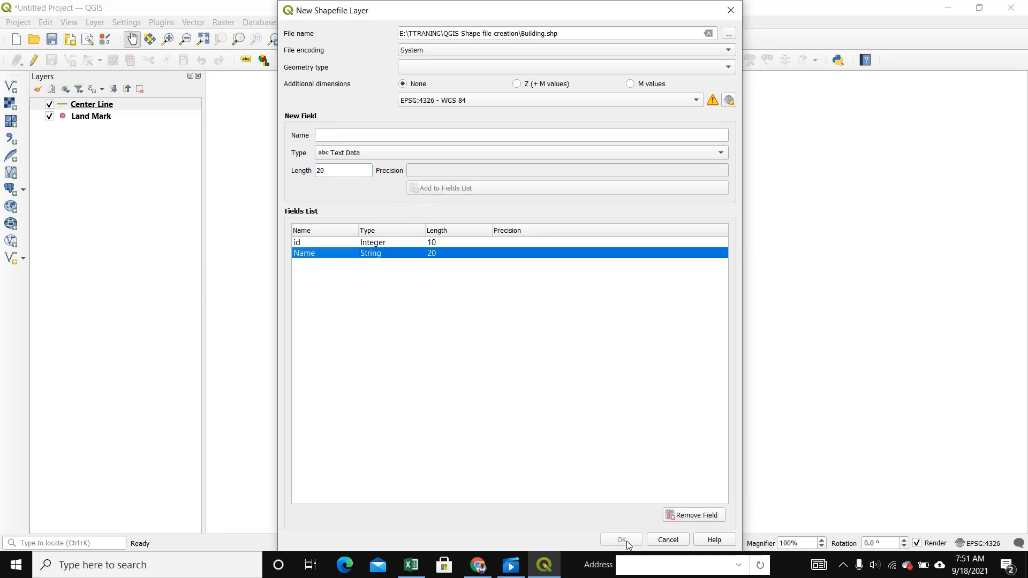
- Set the geometry type to Polygon, keep the EPSG:4326 - WGS 84 reference system, and create the Building layer
left_click(429, 65)
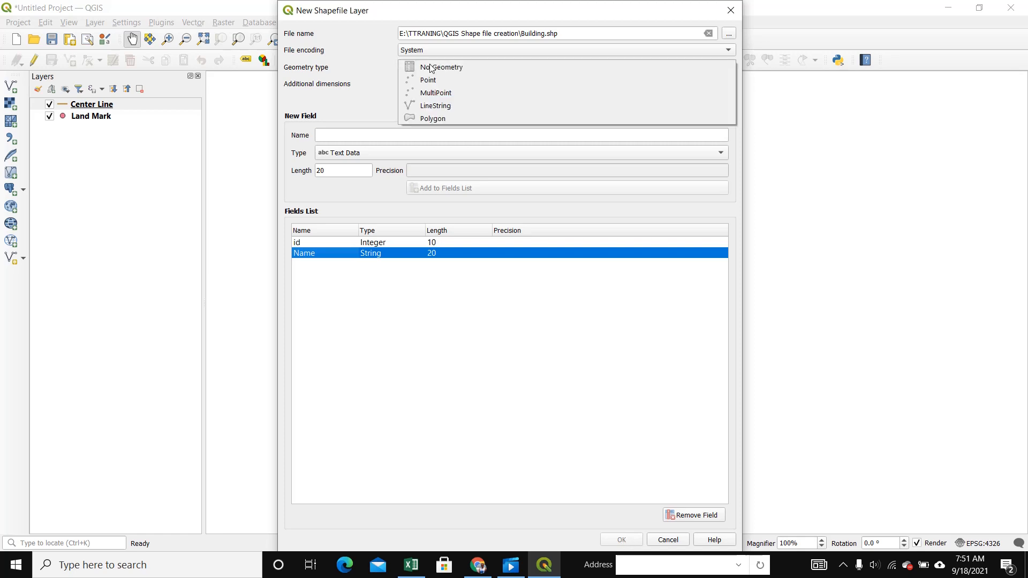
left_click(426, 118)
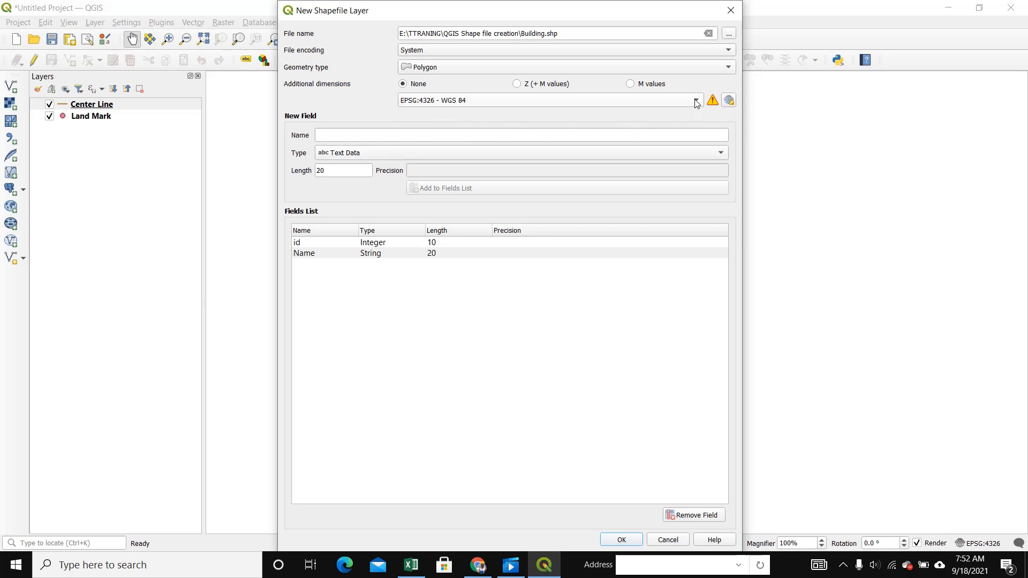
left_click(730, 101)
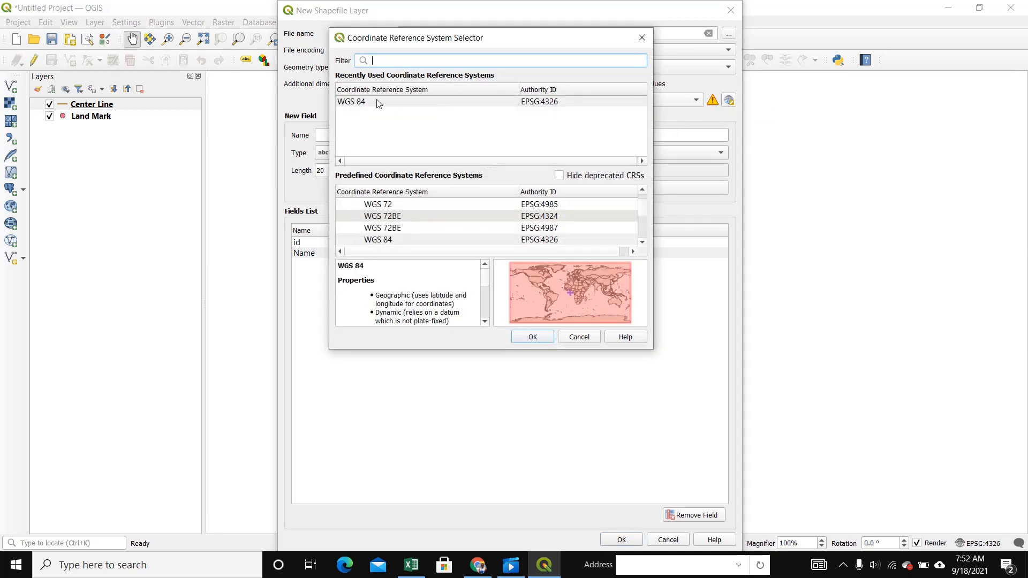
left_click(642, 39)
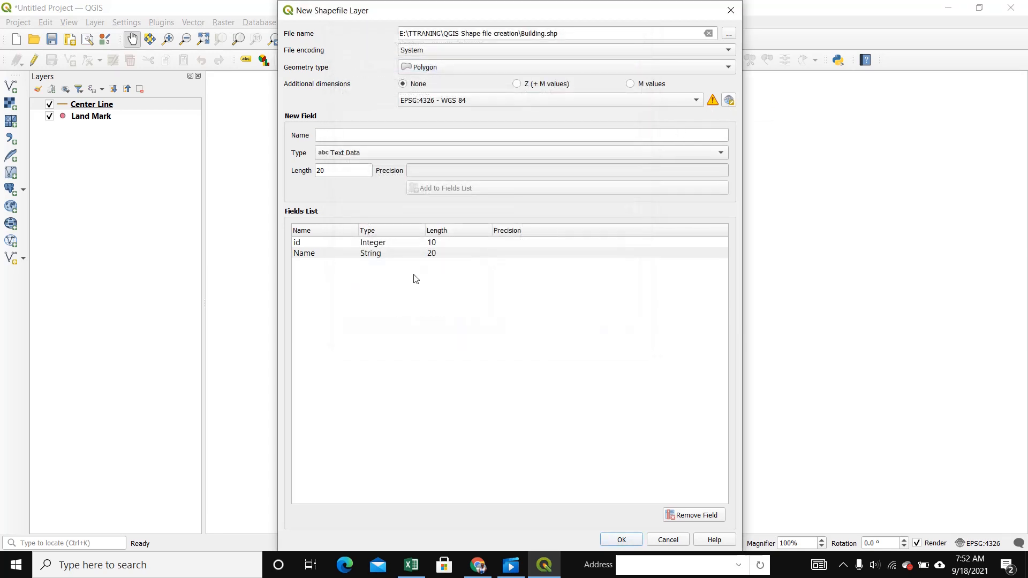
left_click(621, 539)
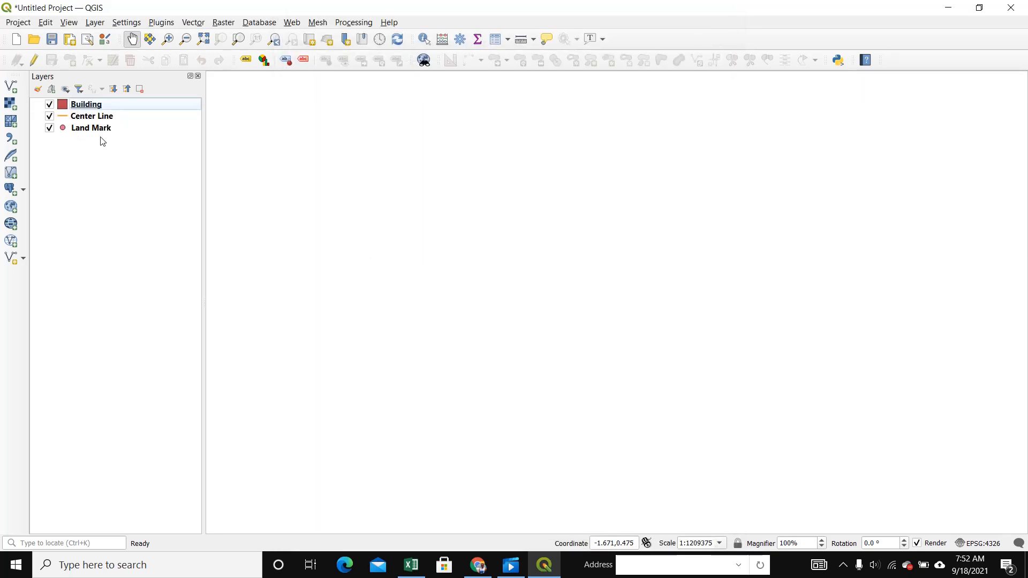
left_click(91, 128)
left_click(88, 116)
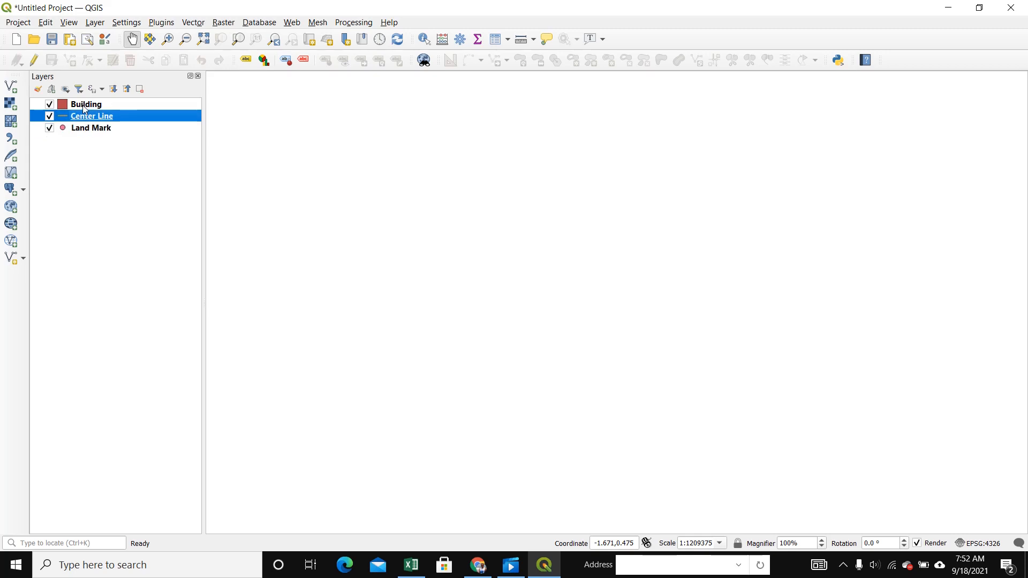
left_click(84, 106)
left_click(89, 129)
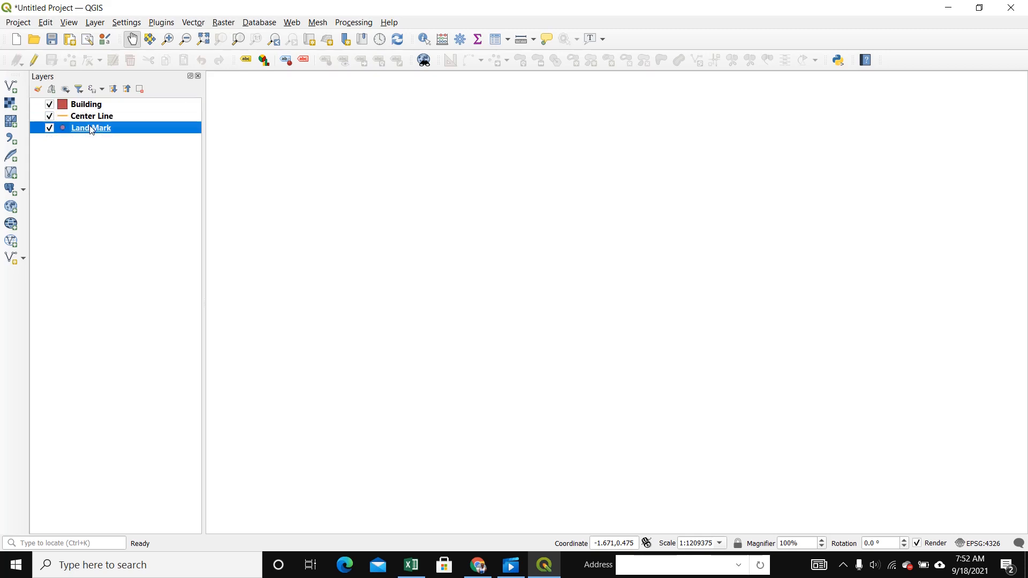
left_click(85, 117)
left_click(84, 107)
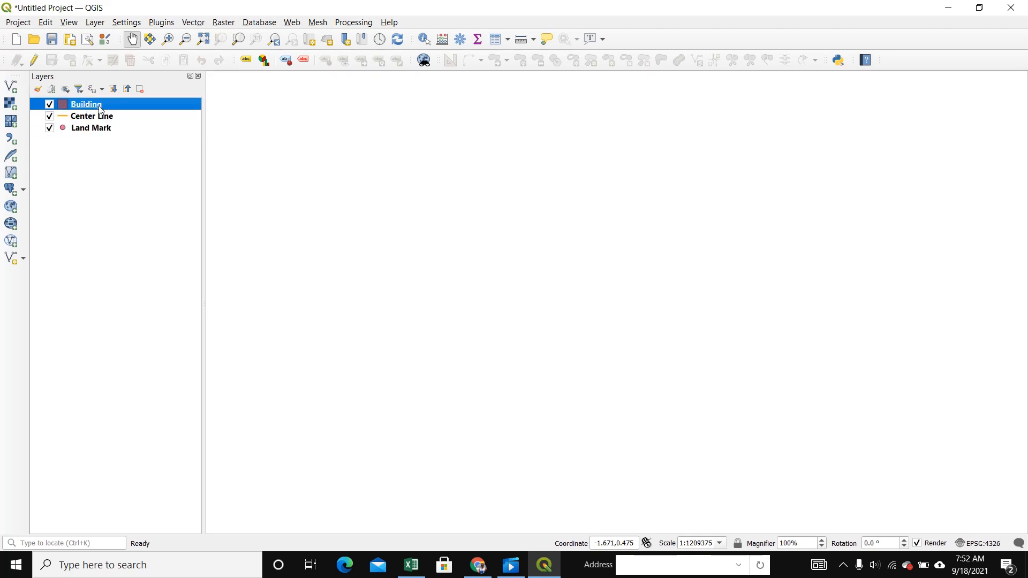
left_click(111, 213)
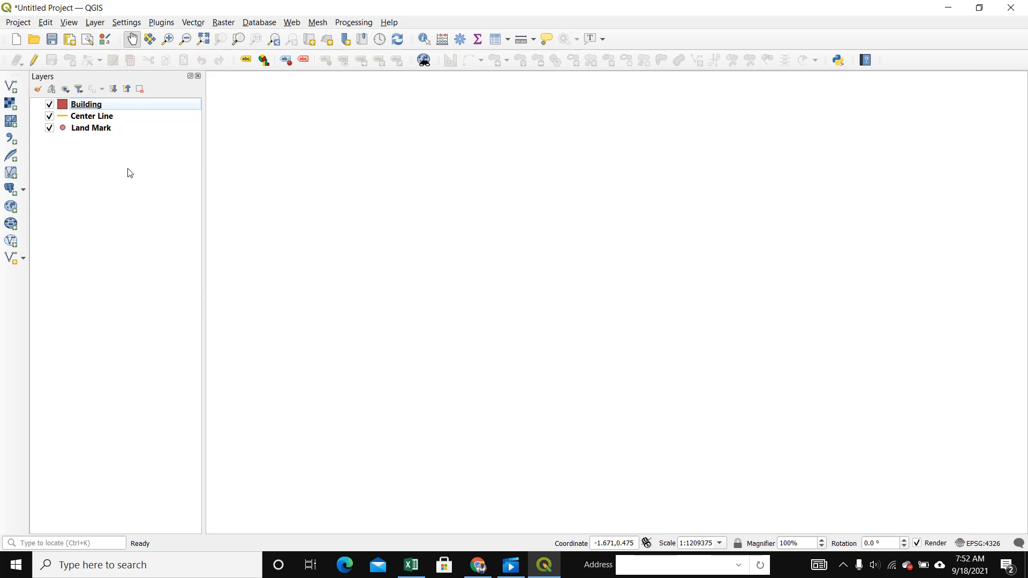
left_click(95, 23)
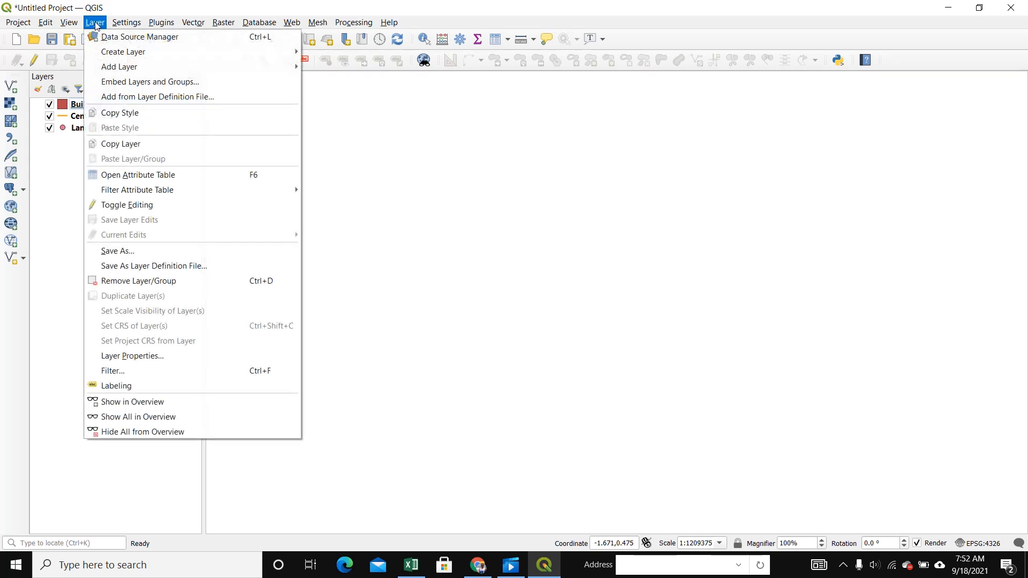
mouse_move(125, 54)
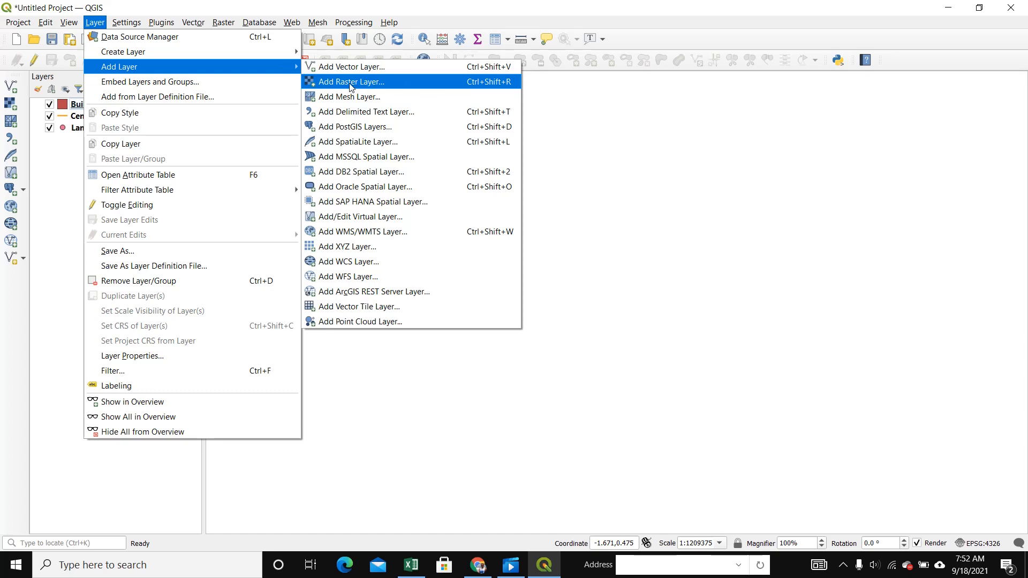
left_click(351, 86)
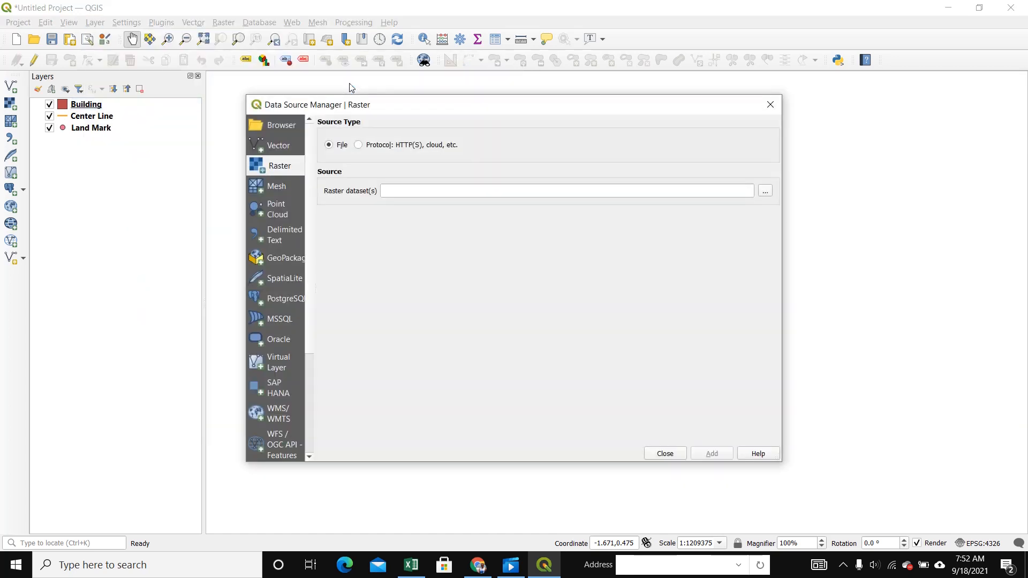
left_click(770, 105)
- Start adding a raster layer from a file and browse to the folder D:\IMAGE\New Folder
left_click(96, 23)
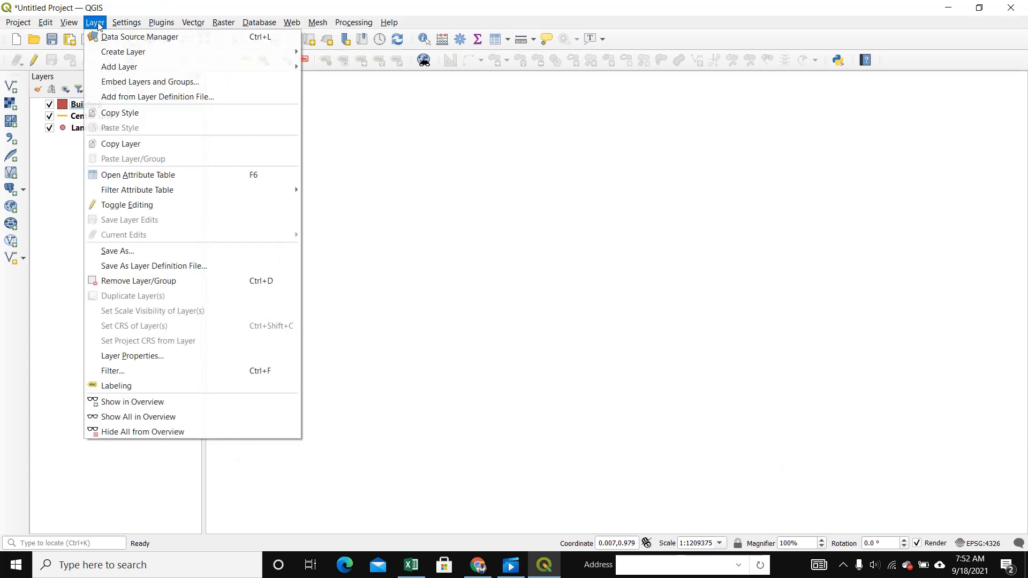
mouse_move(138, 69)
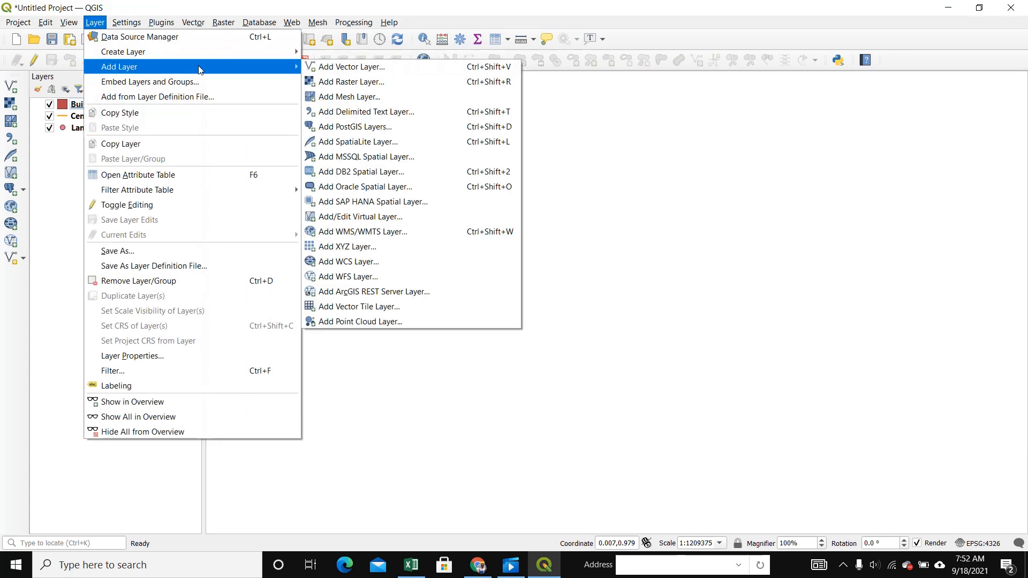
left_click(336, 83)
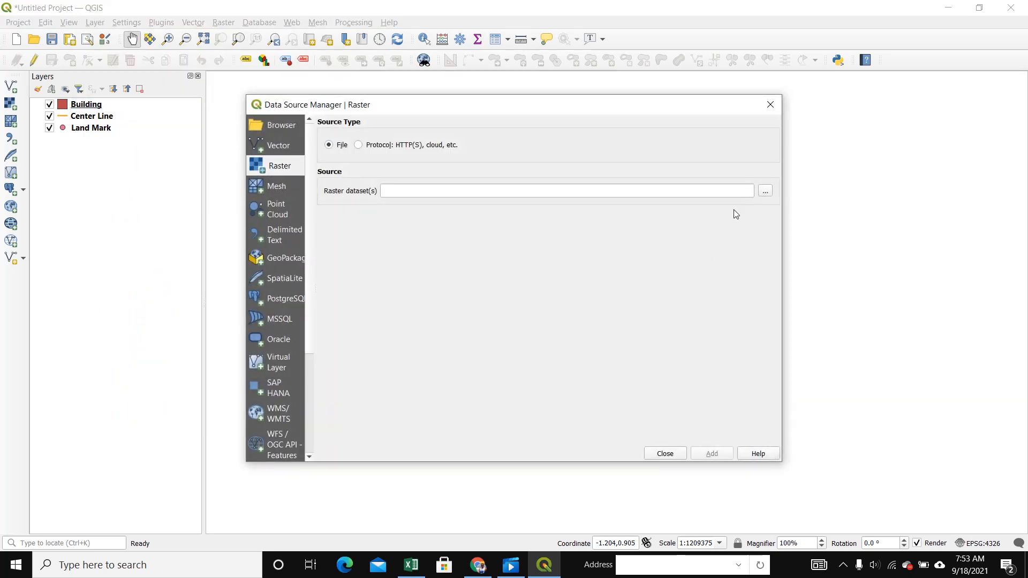
left_click(765, 190)
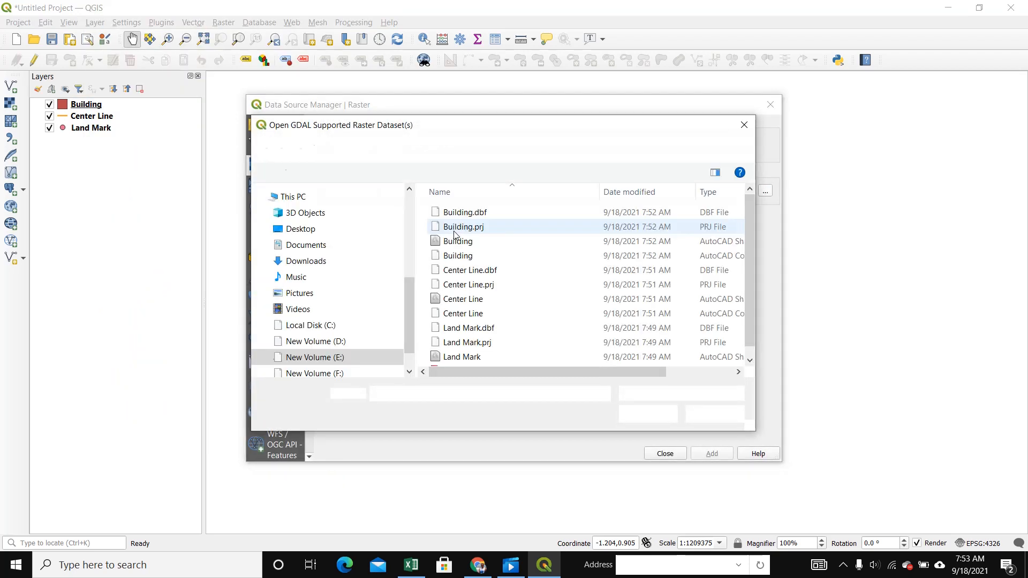
left_click(336, 357)
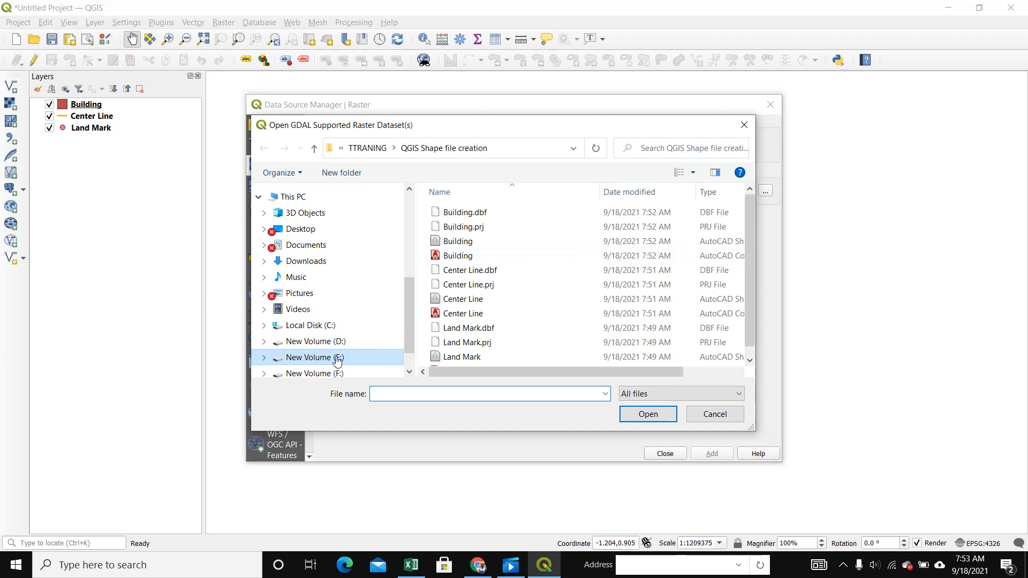
left_click(335, 342)
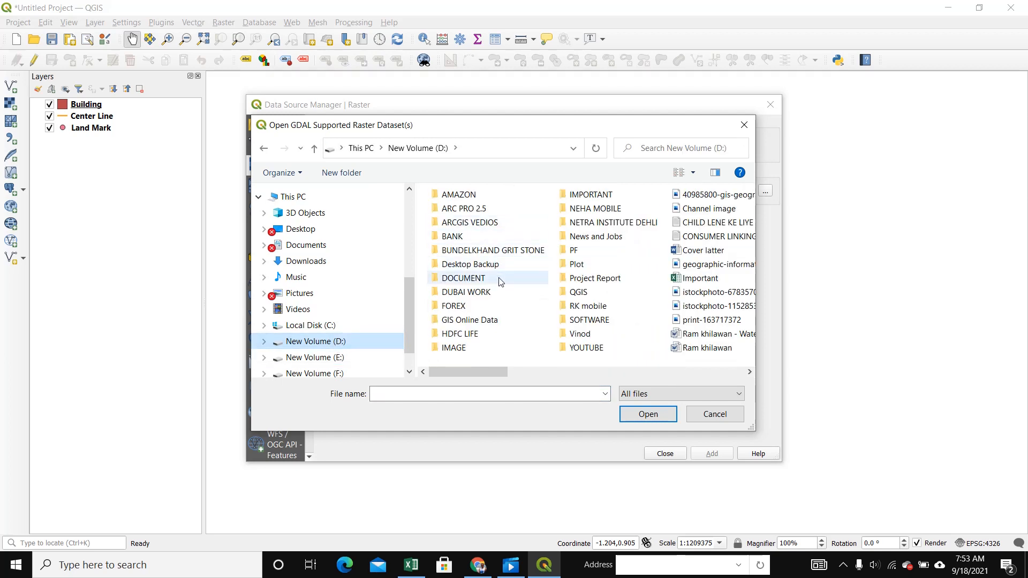
left_click(476, 296)
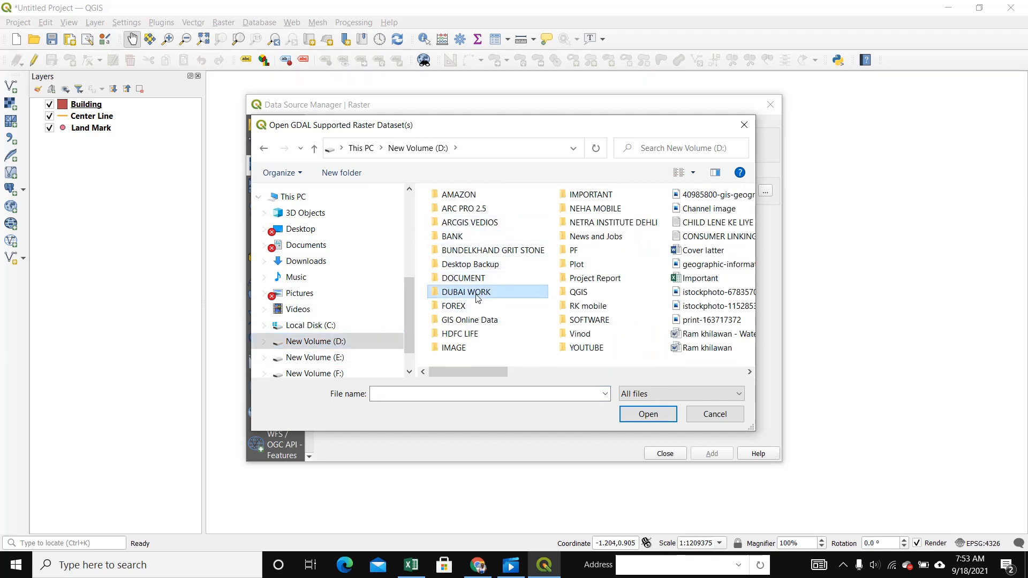
key("i")
double_click(458, 348)
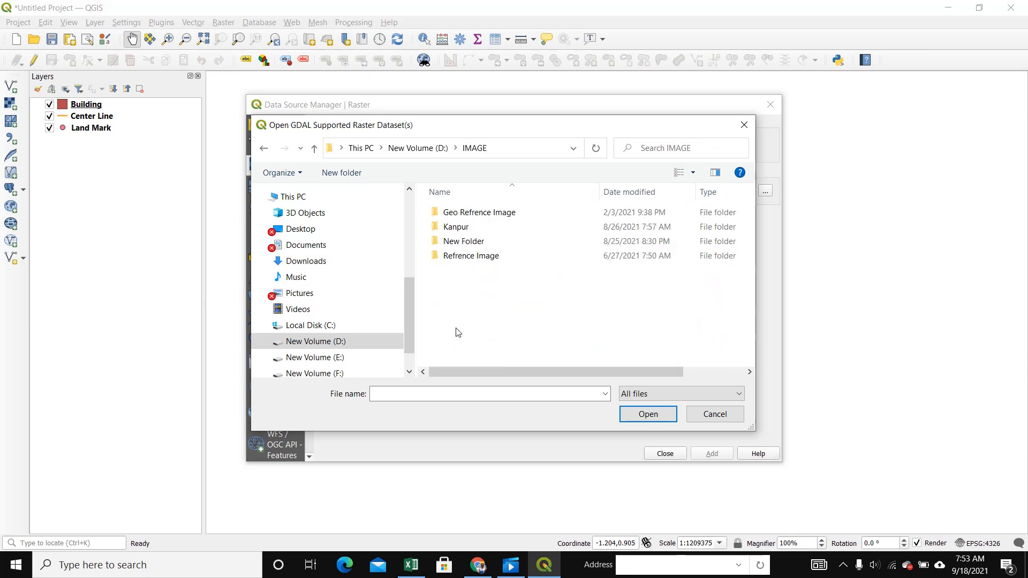
double_click(455, 242)
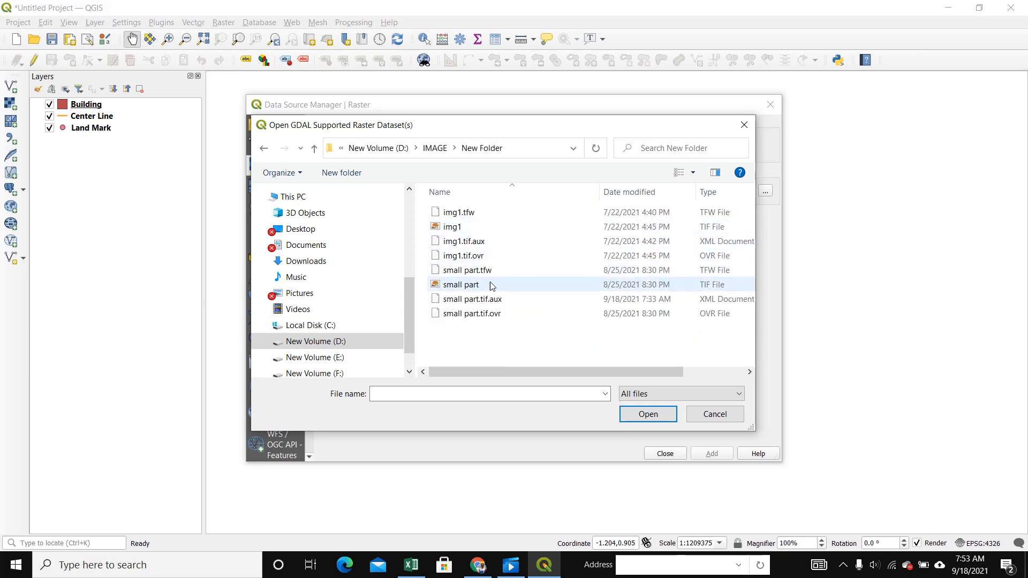
- Choose the TIF image small part, add it to the project as a raster layer, and close the data source dialog
left_click(471, 289)
left_click(642, 415)
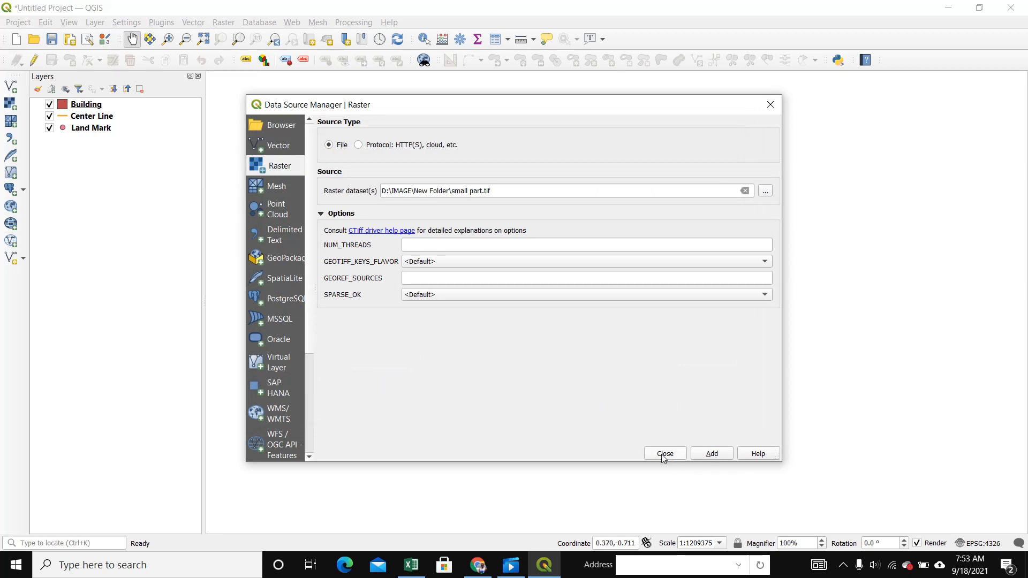
left_click(713, 453)
left_click(666, 454)
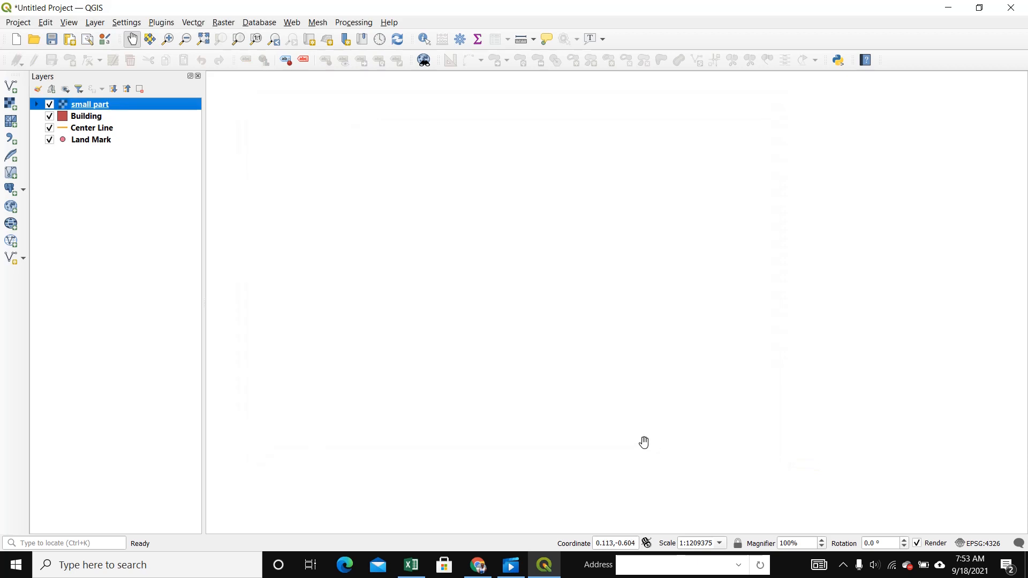
- Zoom to the extent of the small part layer and examine its roads and buildings up close
right_click(94, 104)
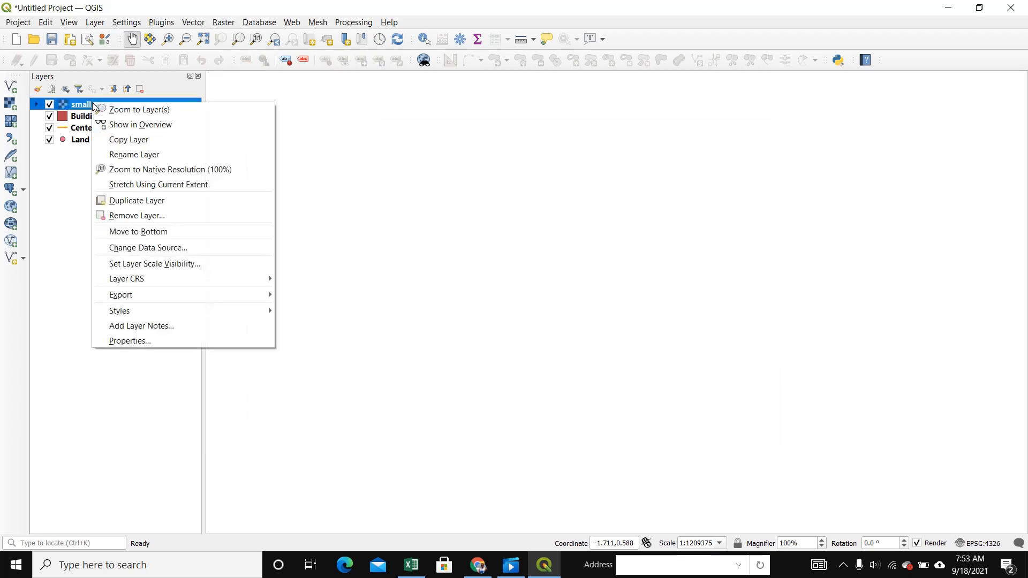
left_click(131, 110)
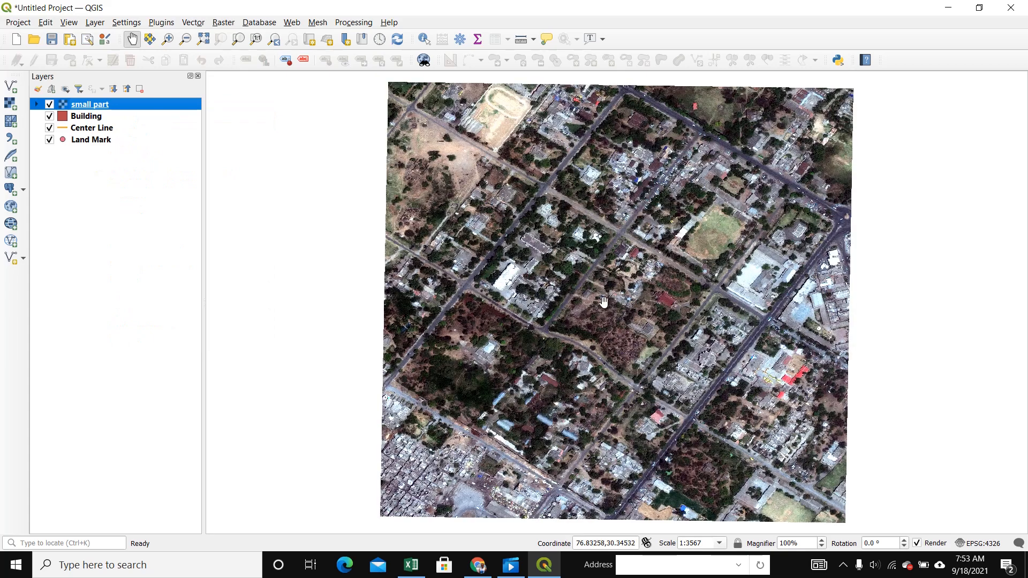
left_click_drag(644, 312, 524, 282)
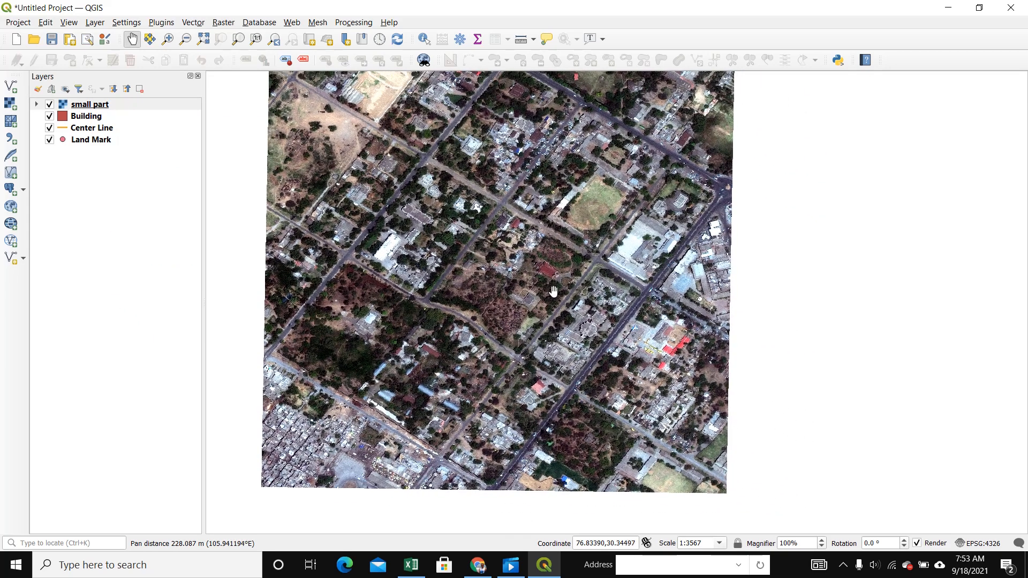
scroll(519, 279, "up", 1)
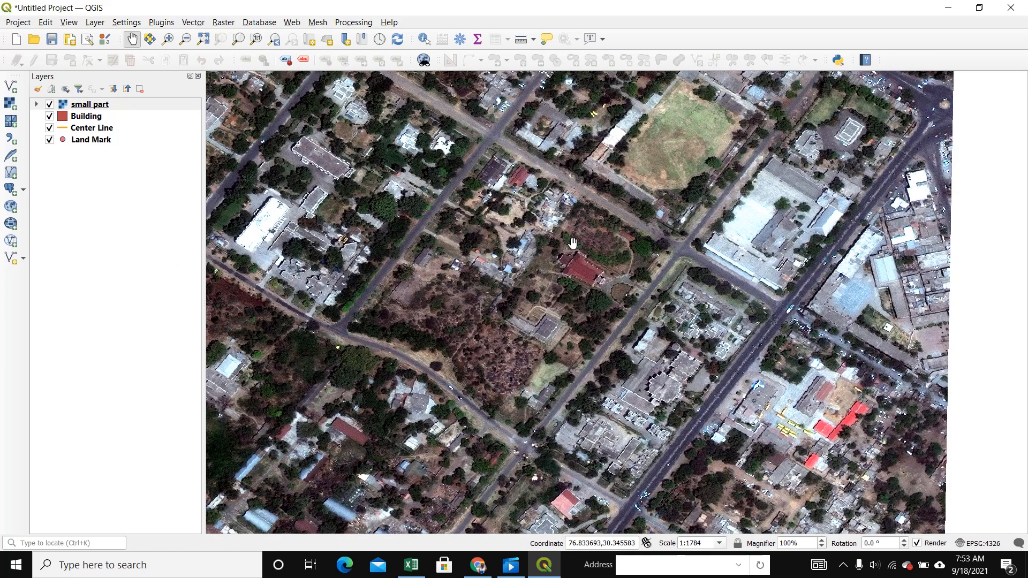
left_click_drag(573, 252, 482, 252)
scroll(494, 298, "up", 1)
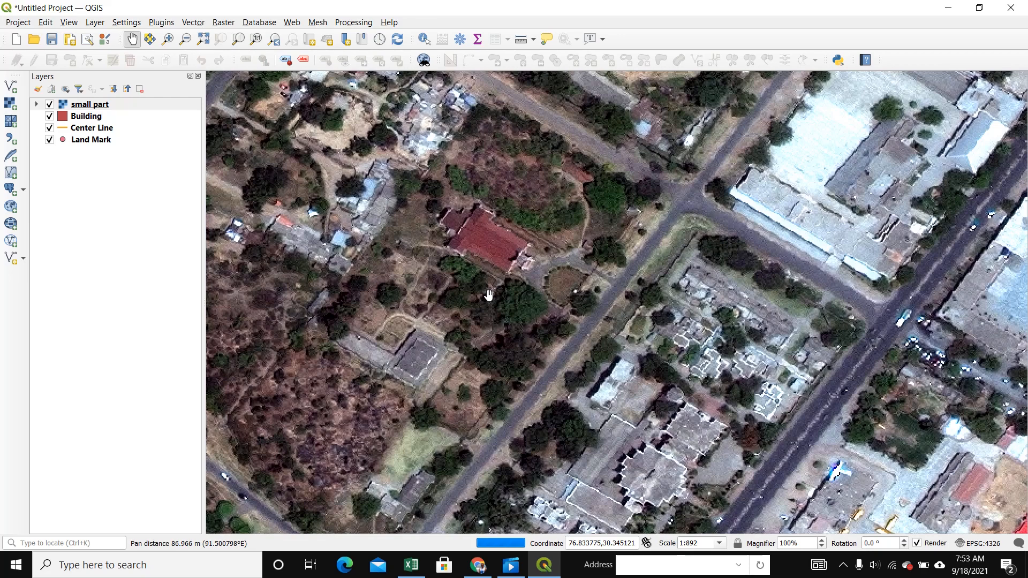
left_click_drag(475, 356, 507, 211)
left_click_drag(473, 315, 490, 297)
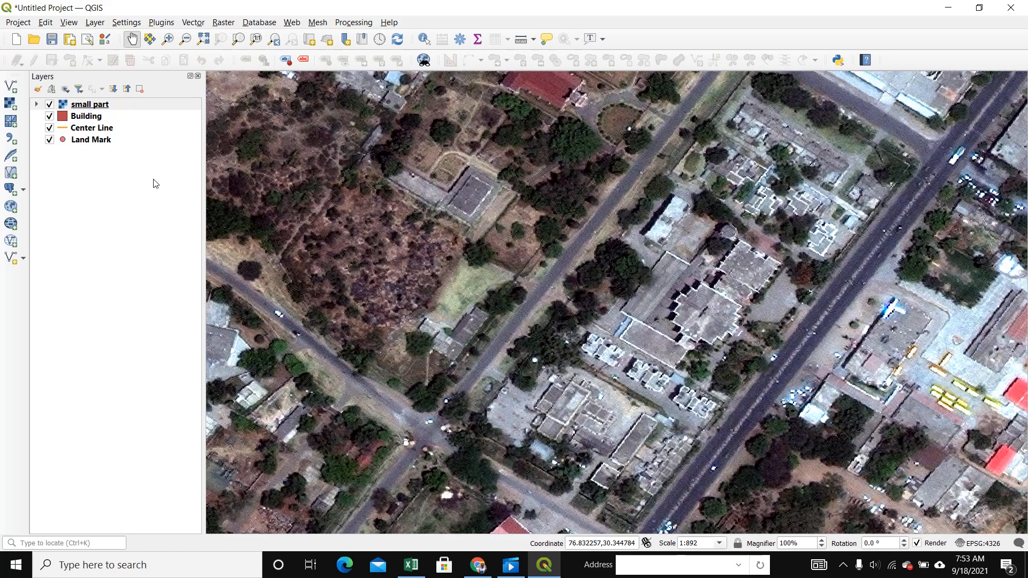
- Make Land Mark the active layer, and hide and redisplay the Digitizing Toolbar
left_click(85, 140)
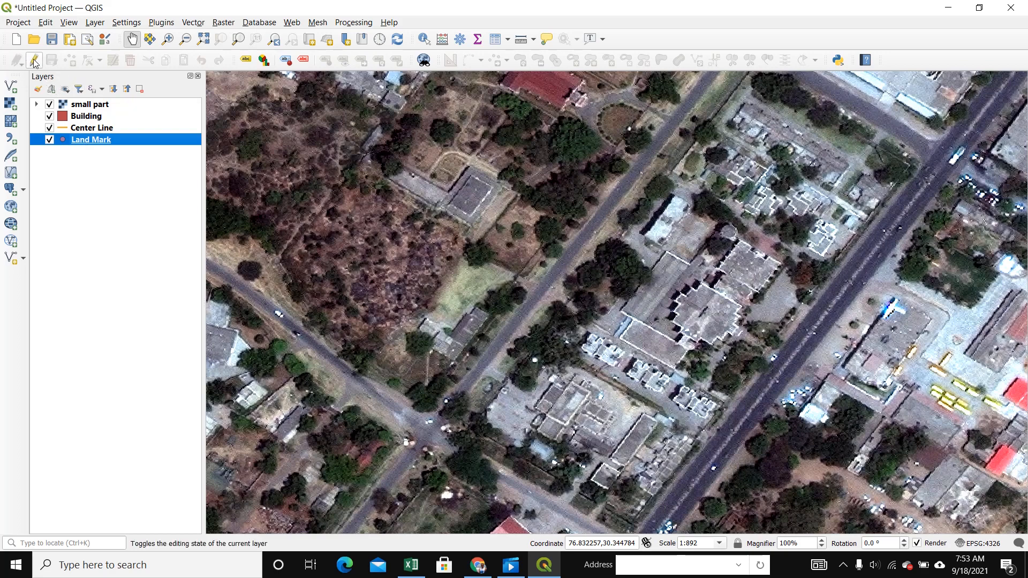
right_click(639, 45)
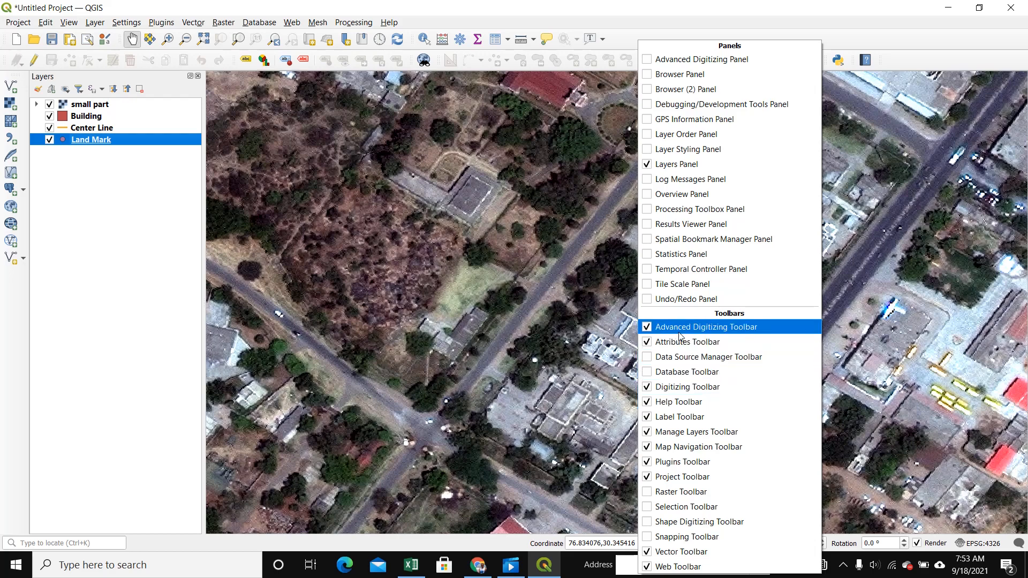
left_click(665, 389)
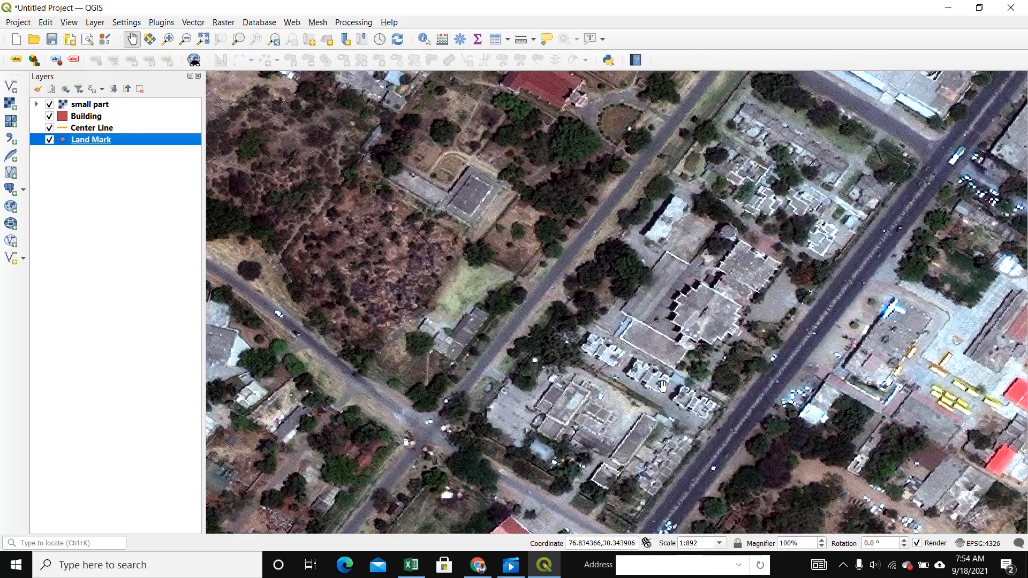
right_click(704, 43)
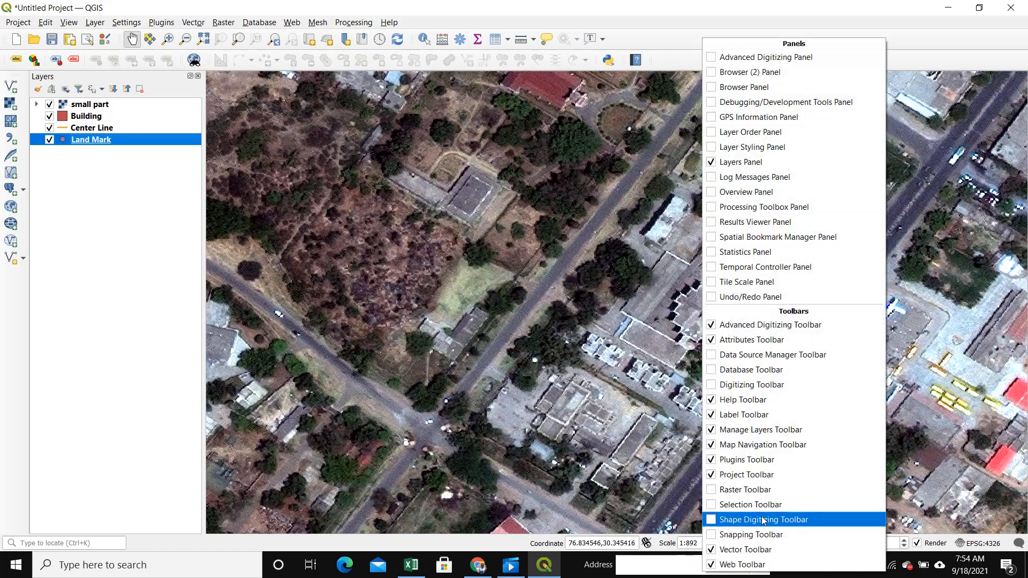
left_click(736, 386)
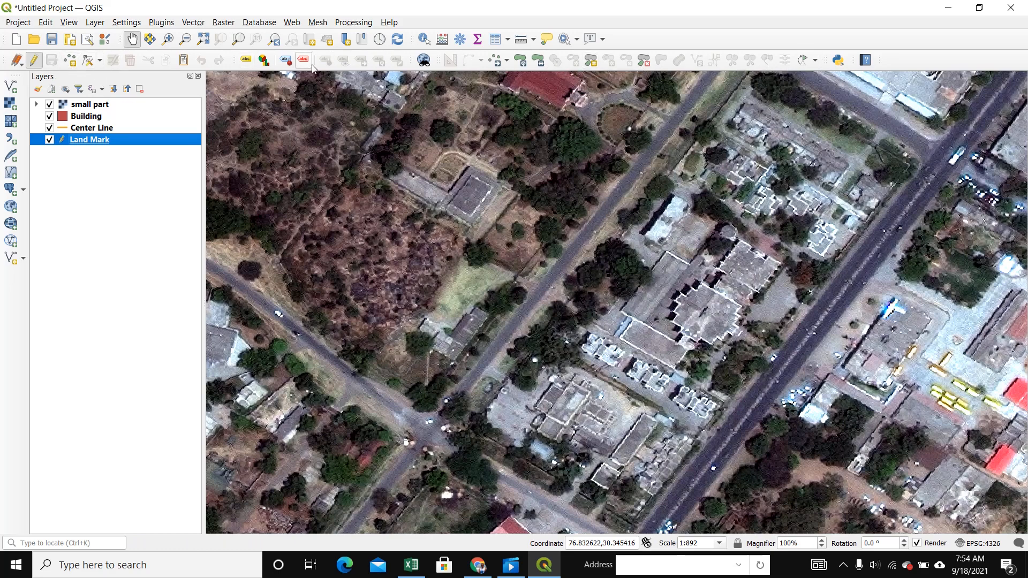
- Add a Land Mark point on the small building beside the road near the junction, with id 12 and Land Mark HDFC BANK
left_click(71, 60)
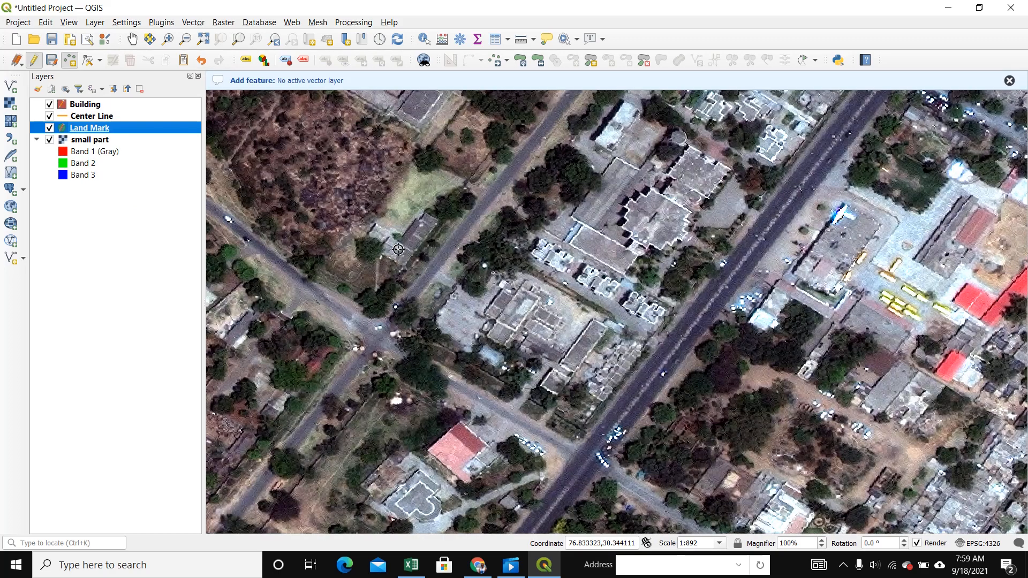
left_click(401, 249)
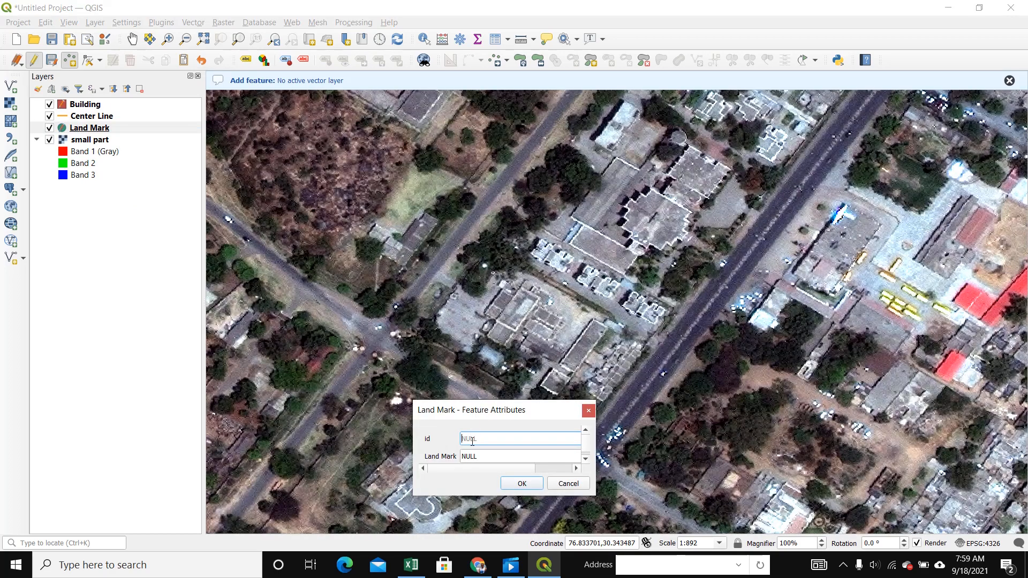
type("12")
left_click(490, 456)
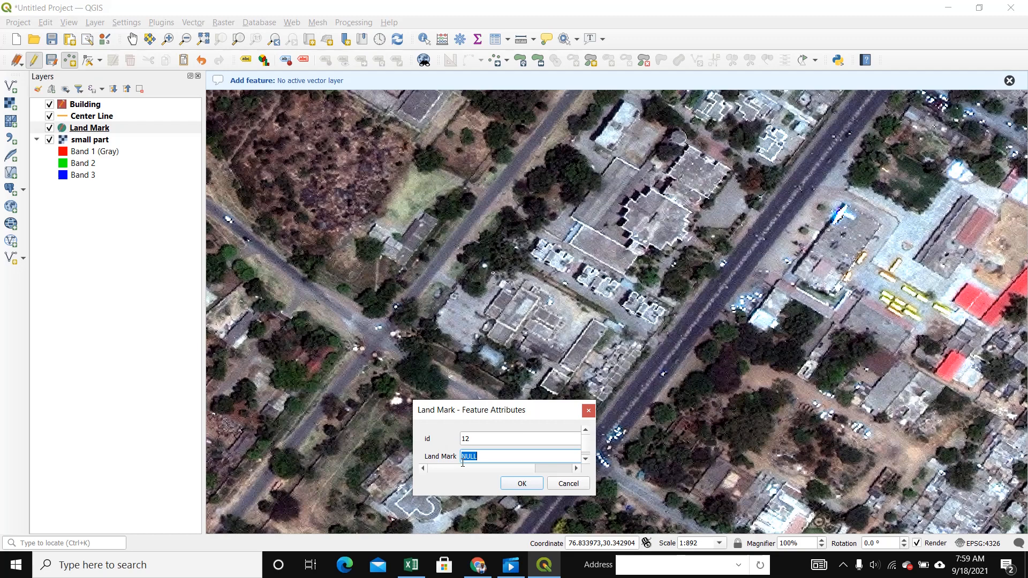
type("HDFC BANK")
left_click(523, 484)
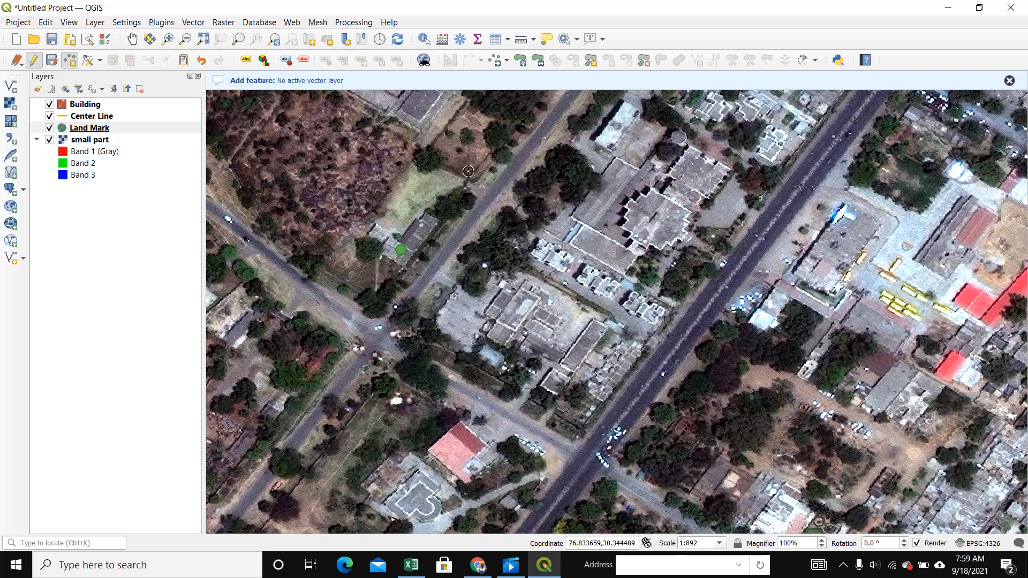
- Add a second Land Mark point in the brown plot up the road from HDFC BANK, with id 13 and Land Mark PARK
left_click(465, 155)
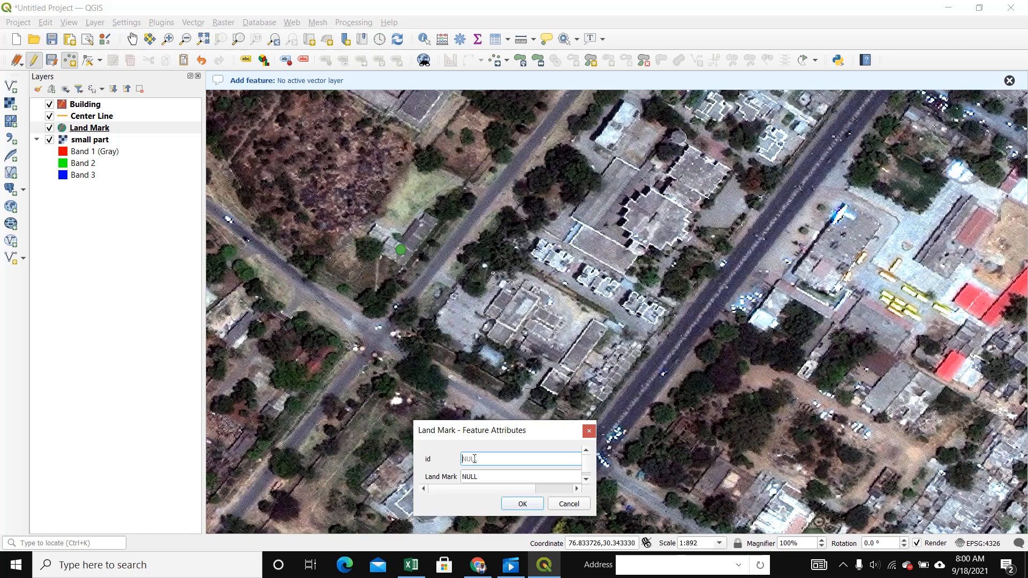
type("13")
left_click(485, 475)
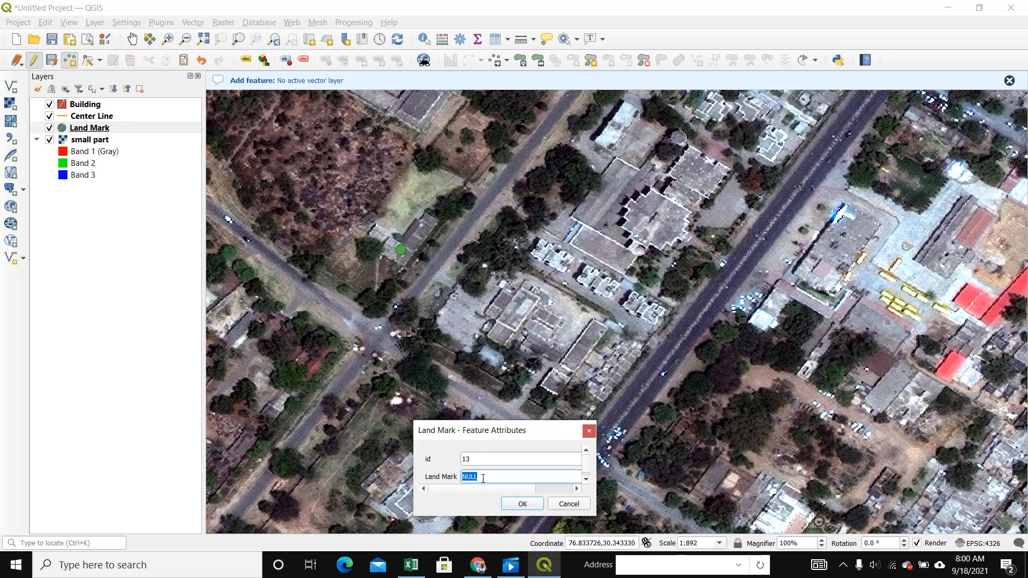
type("pARK")
left_click_drag(483, 478, 433, 467)
type("PARK")
left_click(522, 503)
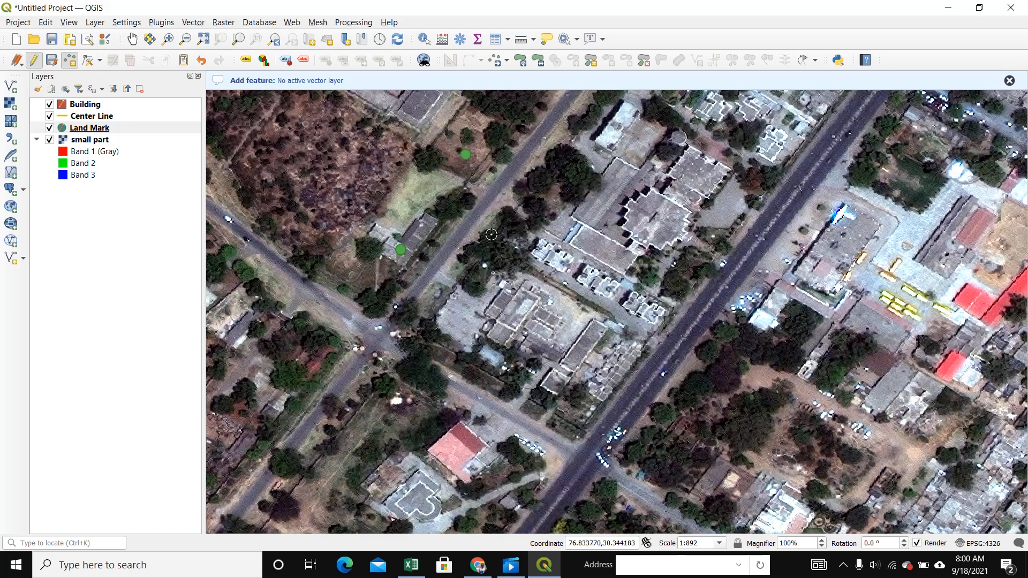
- Examine the area around the two landmark points by panning and zooming with the Pan Map tool
scroll(497, 219, "up", 1)
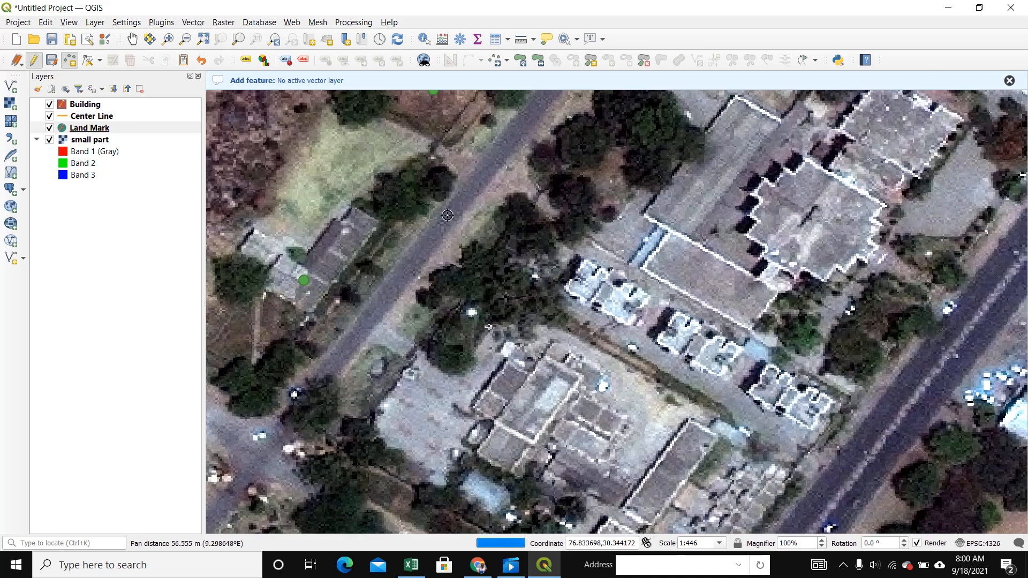
left_click_drag(448, 215, 494, 332)
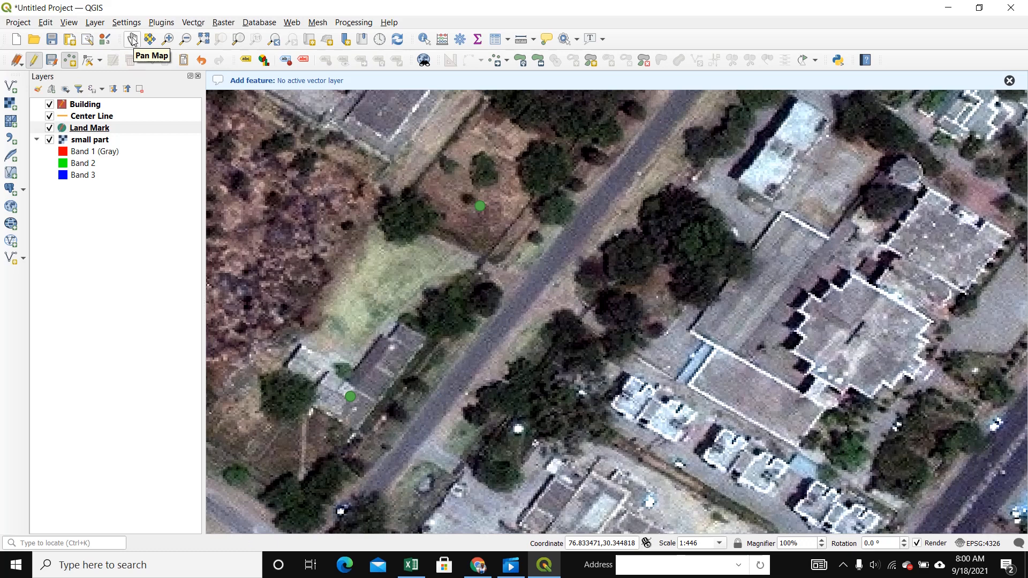
left_click(132, 39)
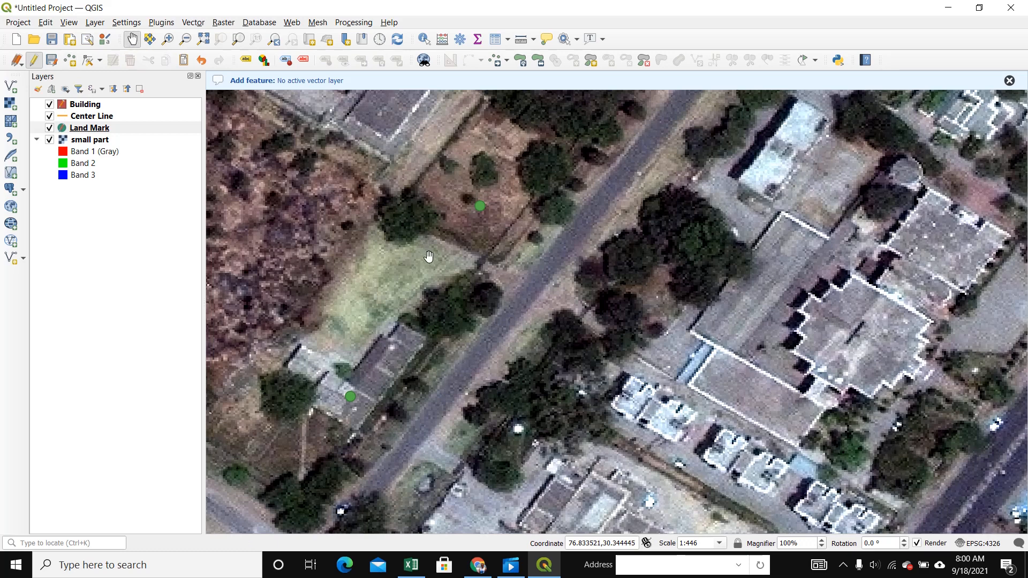
mouse_move(450, 329)
left_mouse_down()
mouse_move(531, 210)
mouse_move(449, 316)
left_mouse_up()
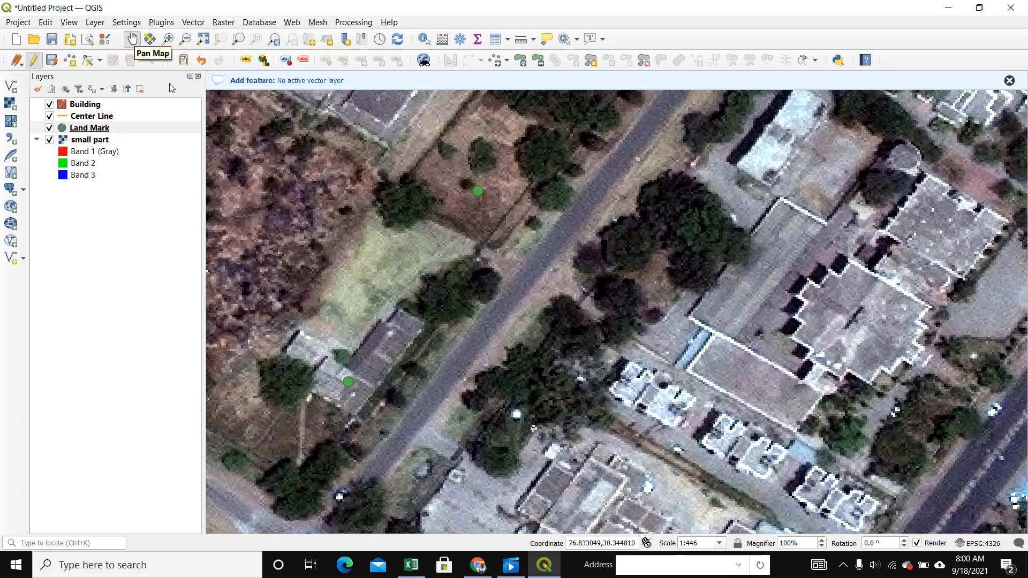
mouse_move(450, 385)
left_mouse_down()
mouse_move(579, 241)
mouse_move(463, 391)
left_mouse_up()
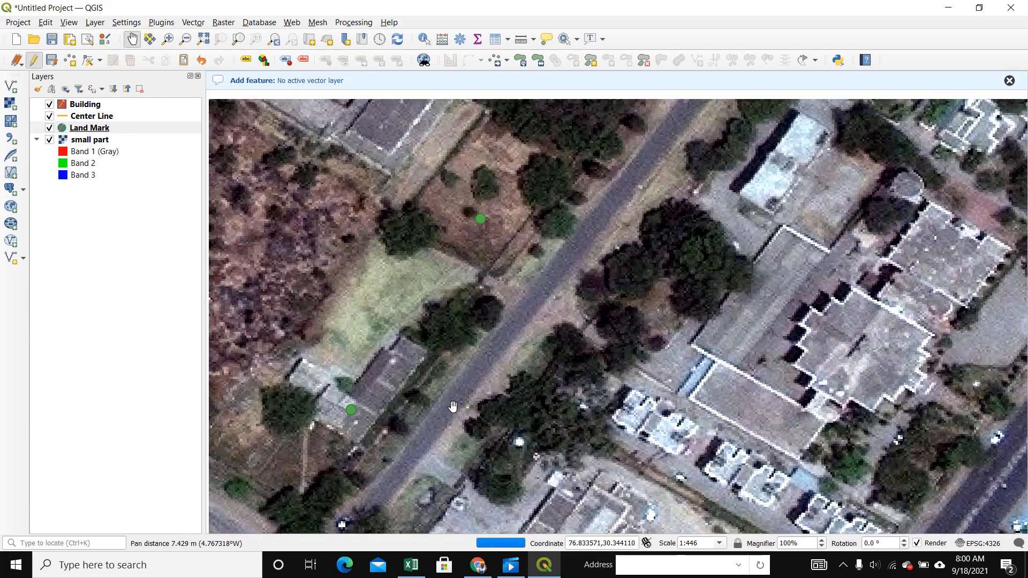
mouse_move(384, 311)
left_mouse_down()
mouse_move(479, 330)
mouse_move(382, 315)
left_mouse_up()
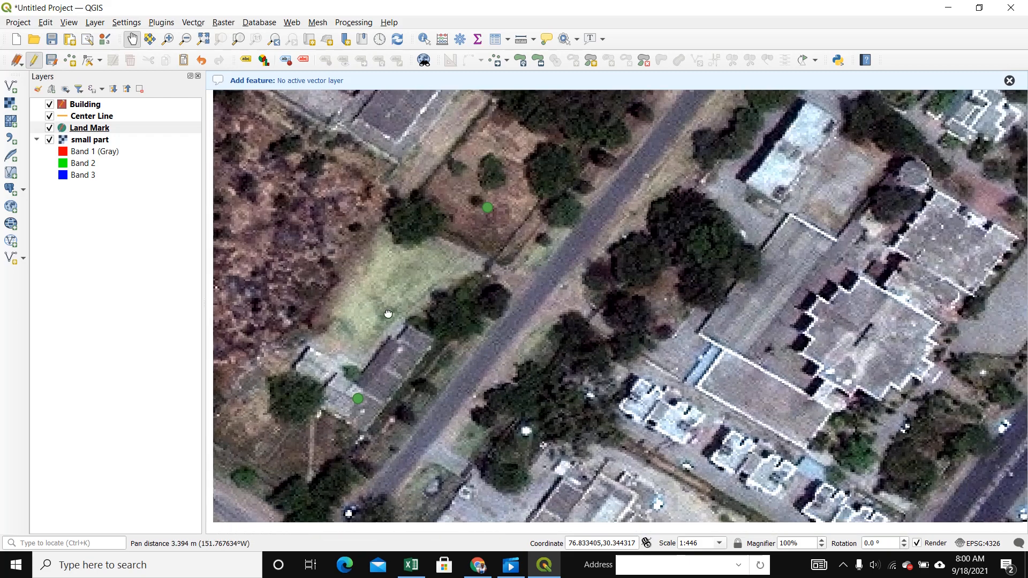
scroll(498, 282, "up", 2)
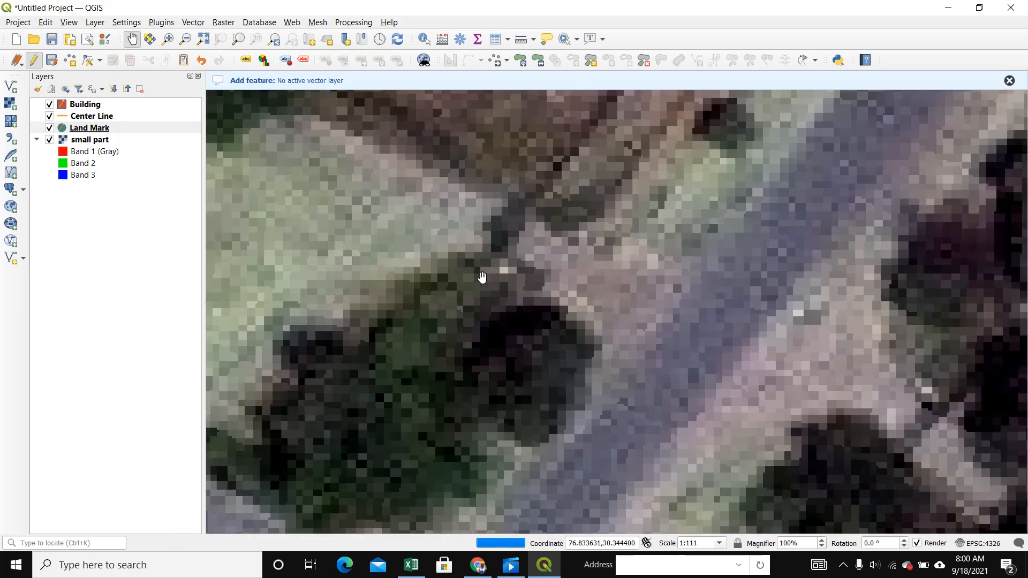
scroll(484, 271, "down", 2)
scroll(482, 277, "down", 1)
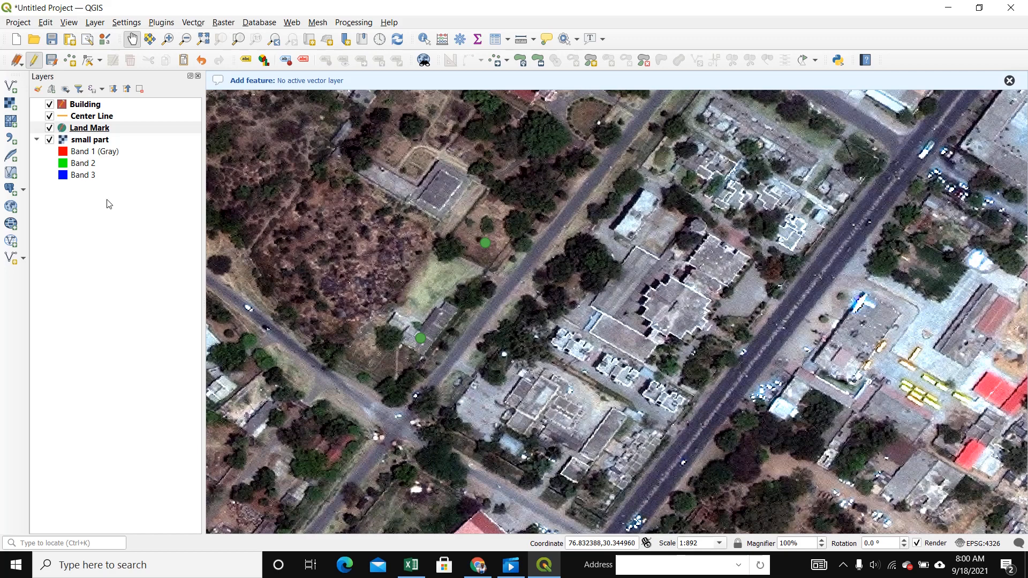
- Enable editing on the Center Line layer and draw a line along the road past the landmark points, from one junction to the next
left_click(84, 120)
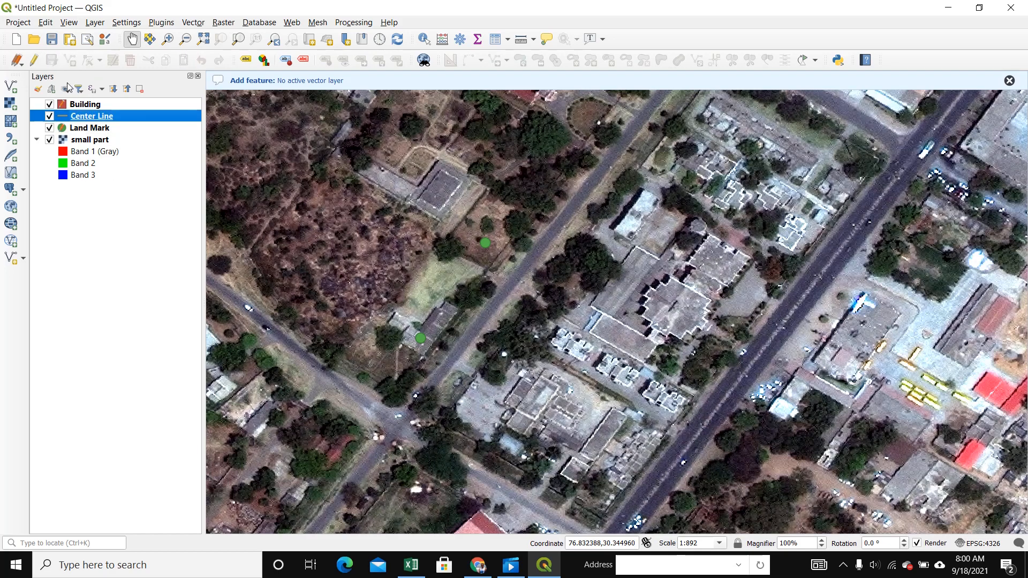
left_click(35, 61)
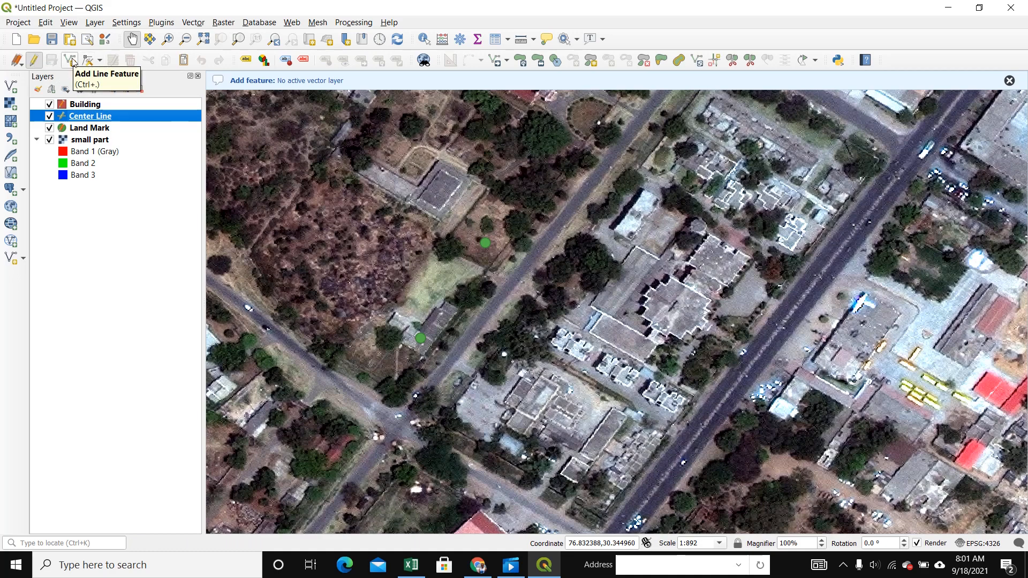
left_click(72, 60)
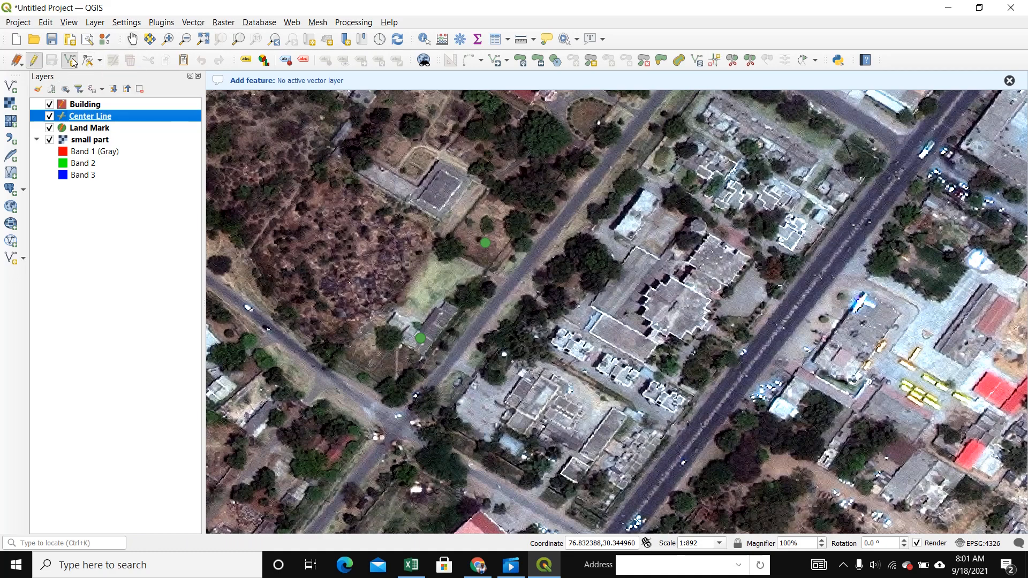
left_click(399, 424)
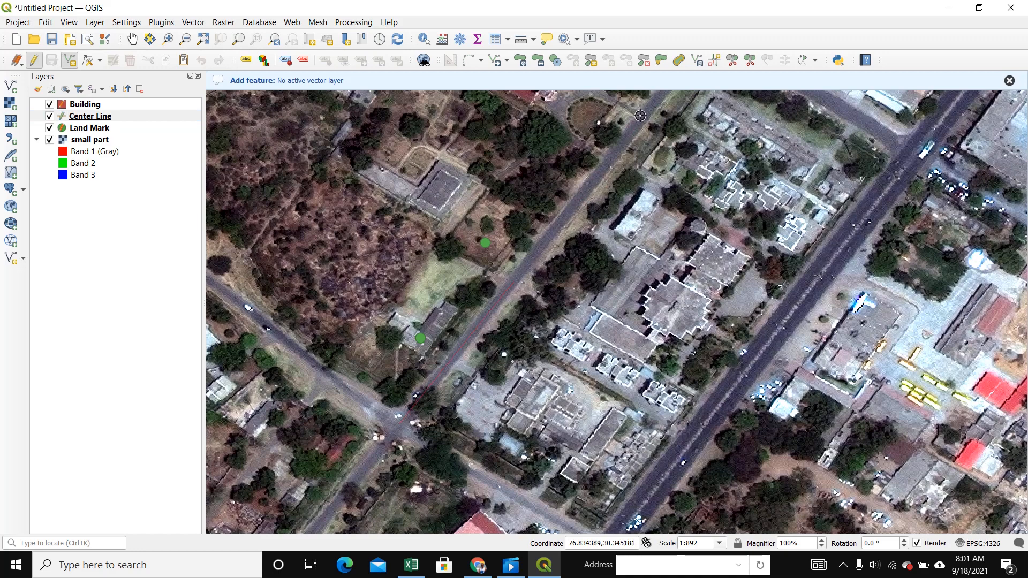
left_click_drag(641, 118, 556, 274)
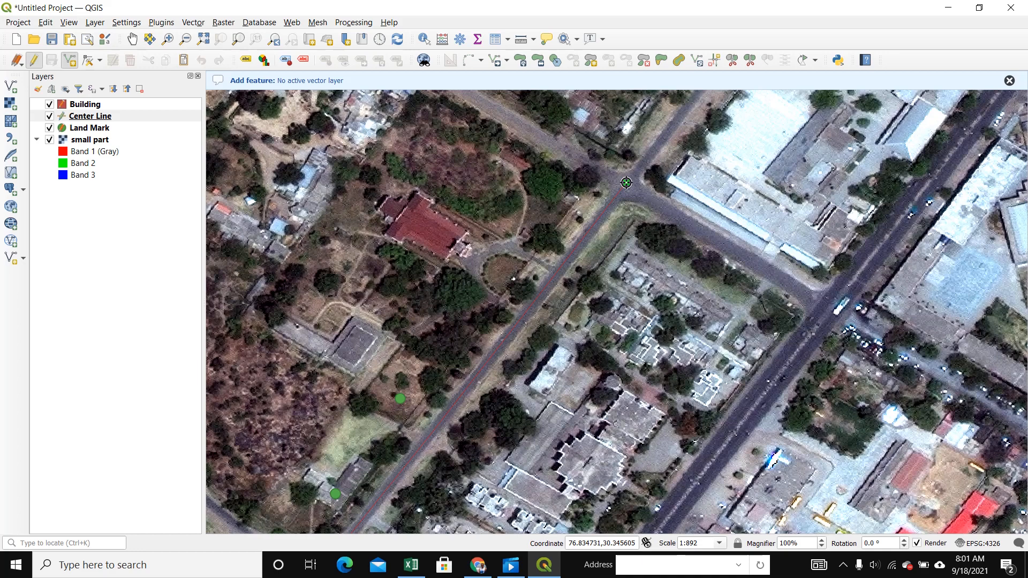
right_click(626, 183)
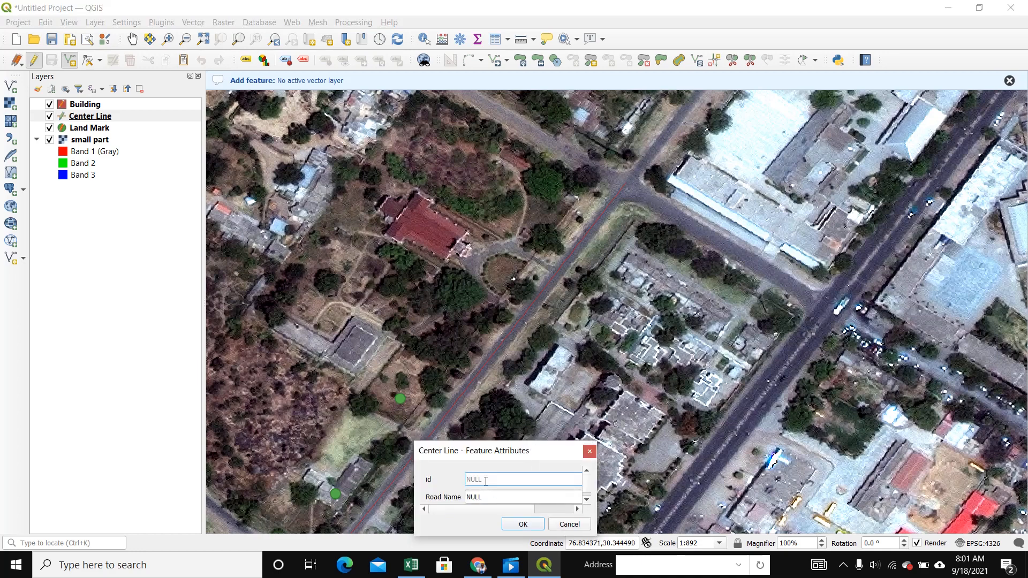
- Save the new center line with id 45 and Road Name SHIV NAGAR ROAD
type("45")
left_click(492, 498)
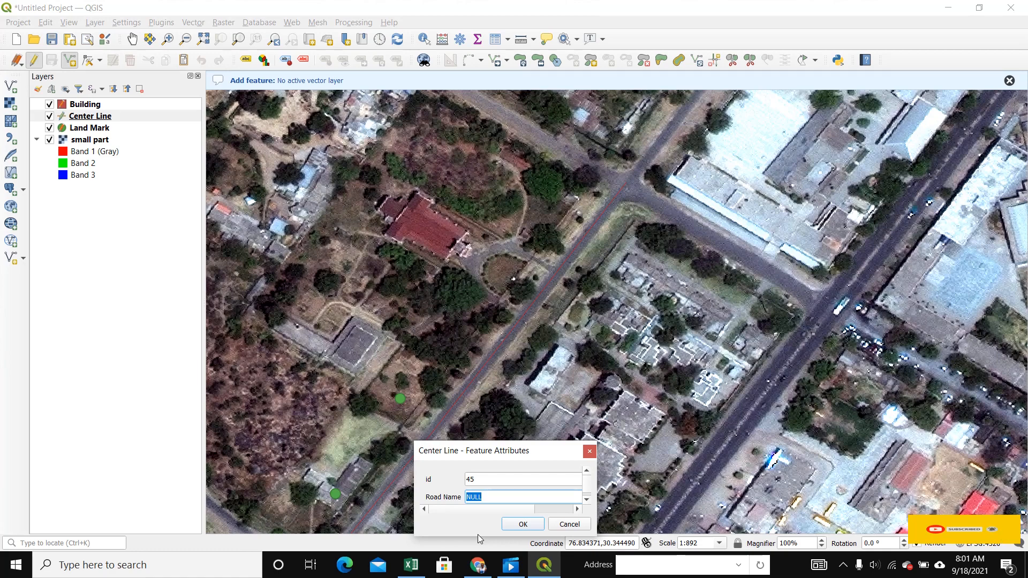
type("SH1")
type("V NA")
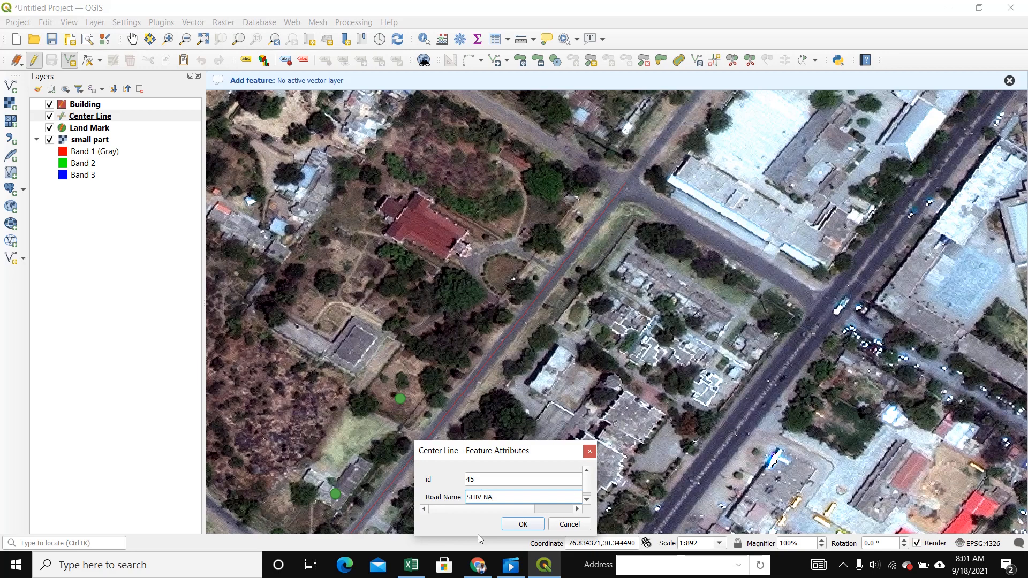
type("GAR ROAD")
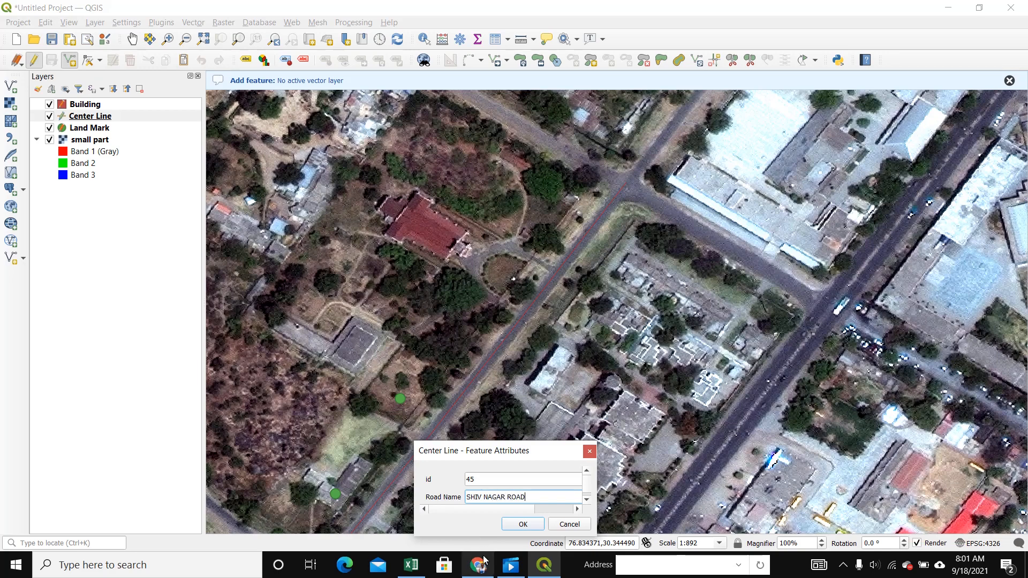
left_click(522, 525)
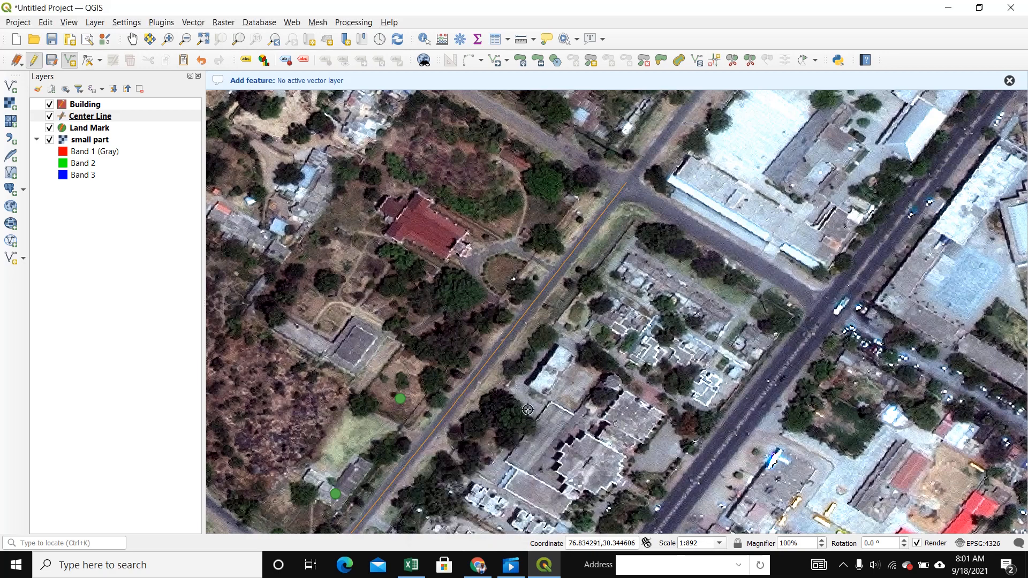
left_click_drag(526, 387, 561, 317)
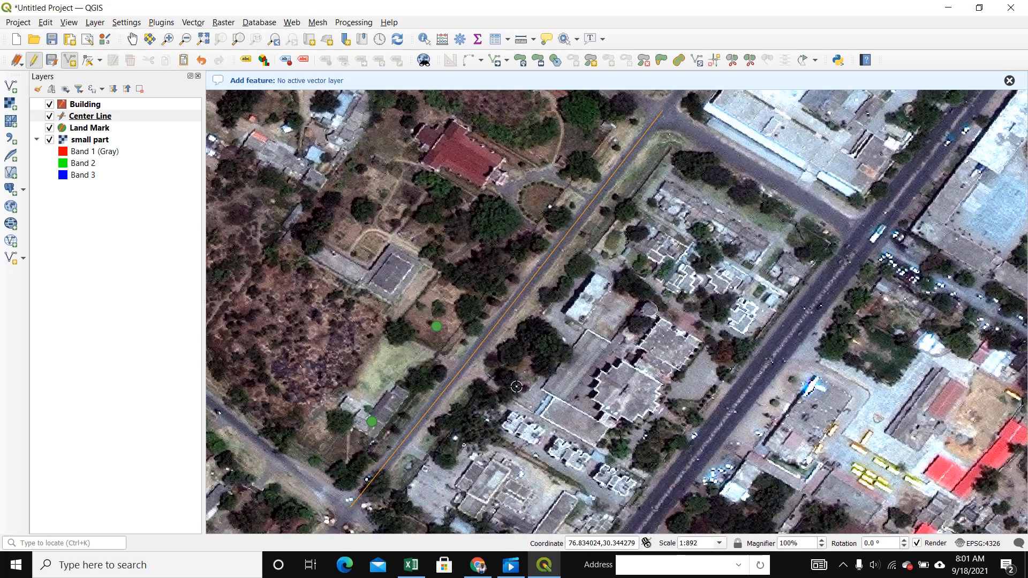
- On the Building layer, digitize a polygon around the outline of the large red-roofed building, following its corners and side wings
left_click(80, 107)
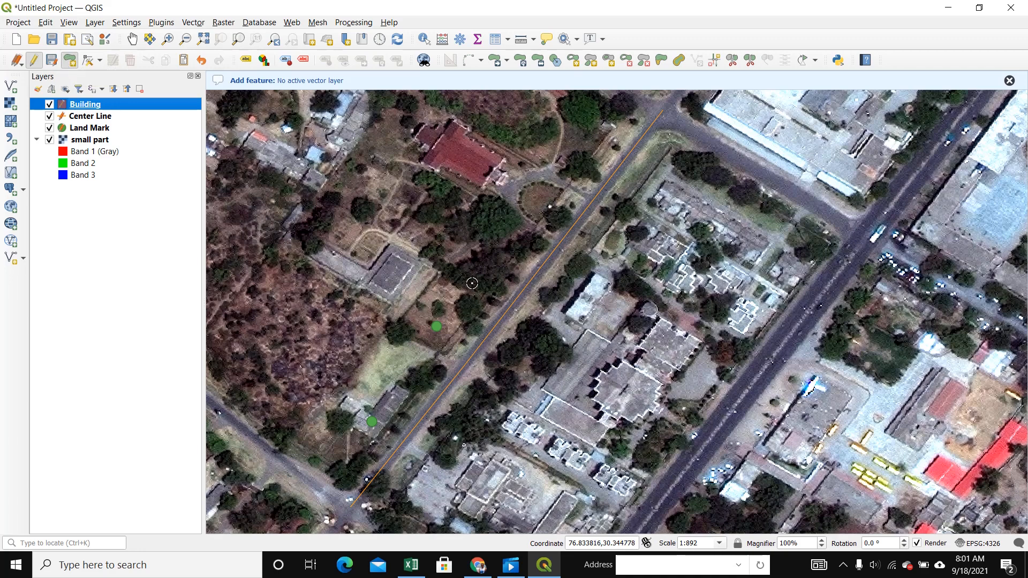
left_click_drag(473, 283, 458, 428)
scroll(456, 270, "up", 1)
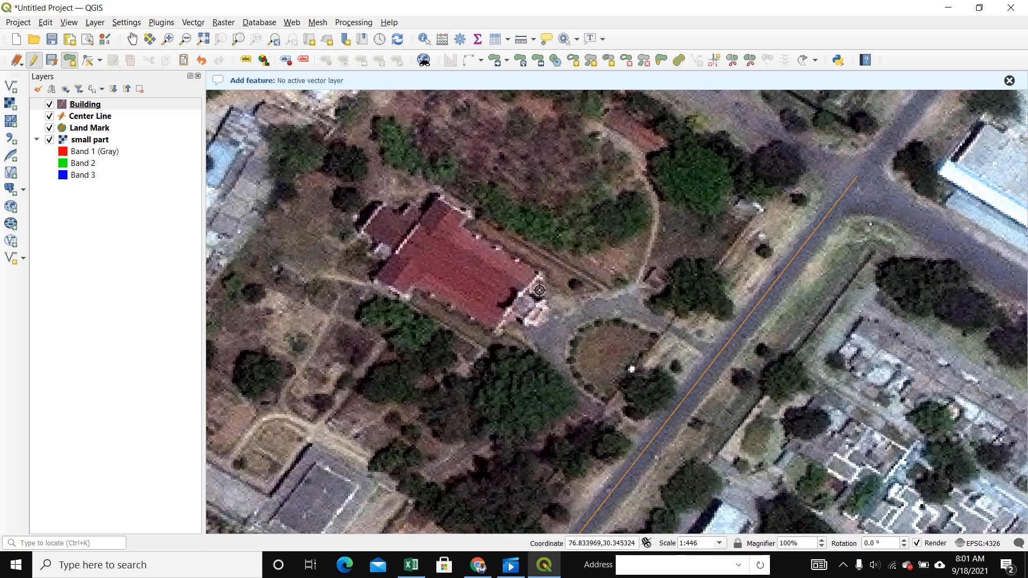
left_click(460, 230)
left_click(468, 215)
left_click(440, 199)
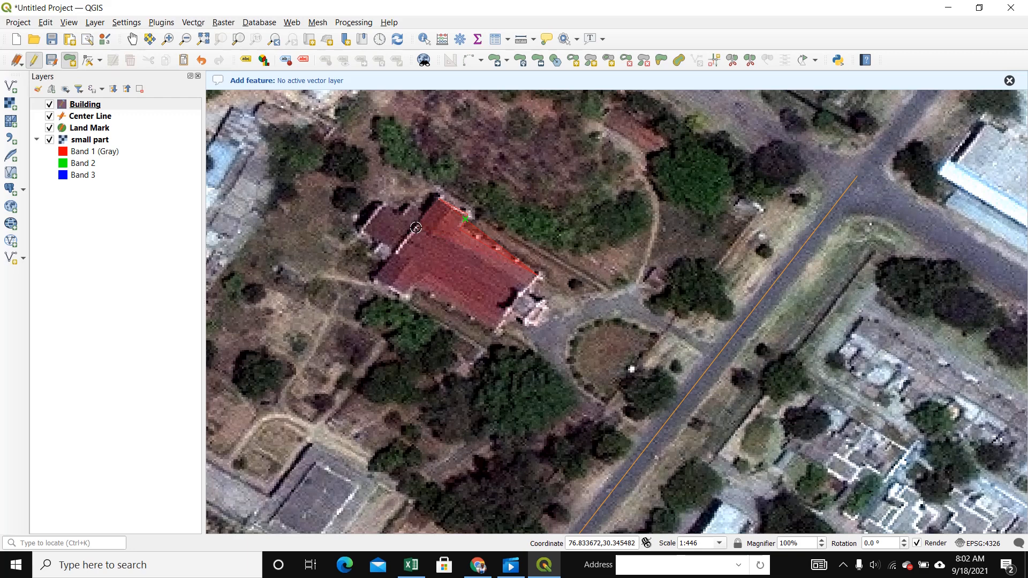
left_click(384, 204)
left_click(363, 233)
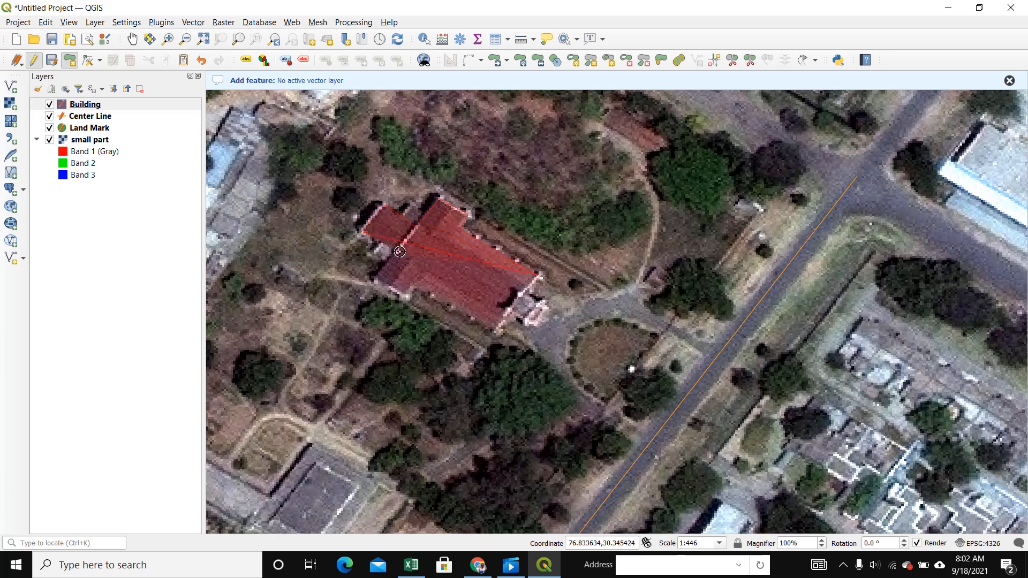
left_click(378, 280)
left_click(407, 297)
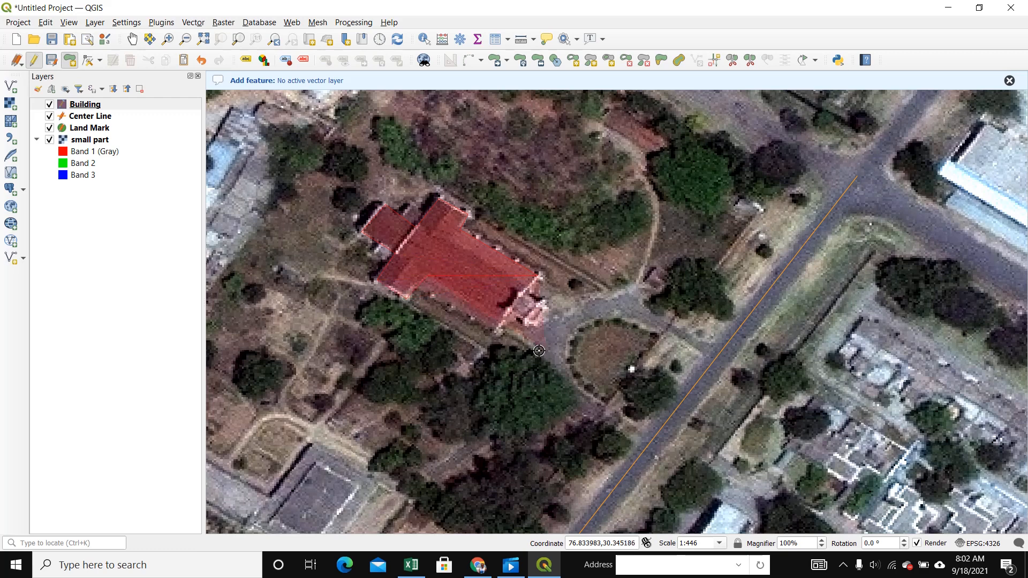
left_click(496, 333)
right_click(516, 304)
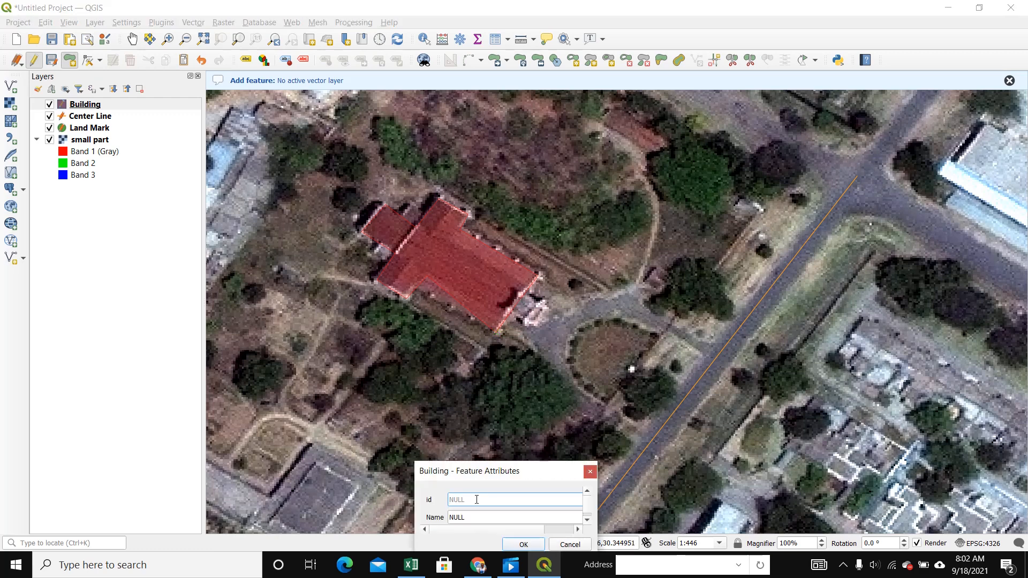
- Save the red-roofed building polygon with id 50 and Name ICICI BANK
type("50")
left_click(475, 518)
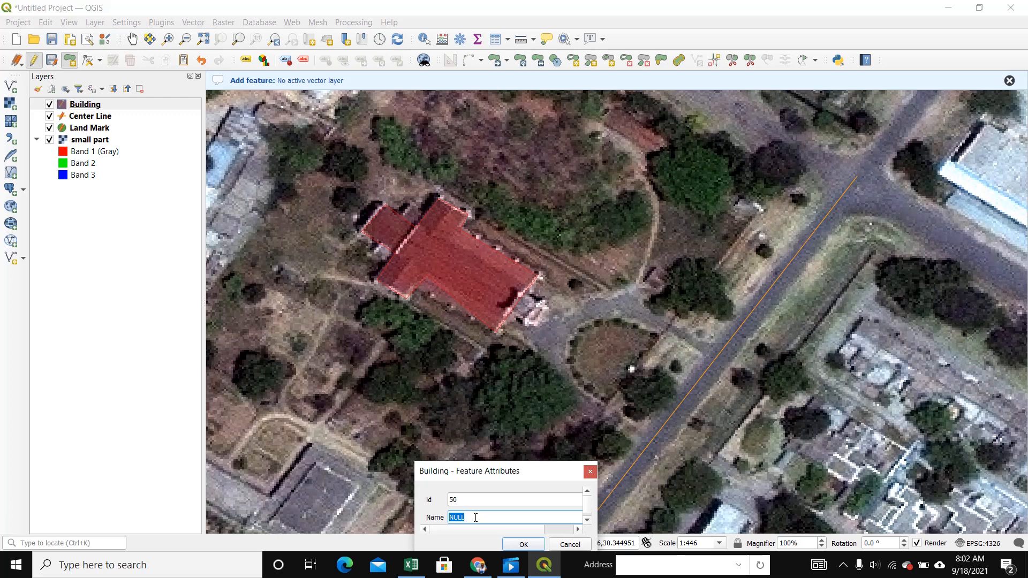
type("1")
type("C")
type("I")
type("C")
type(" B")
type("ANK")
type("I")
left_click(522, 545)
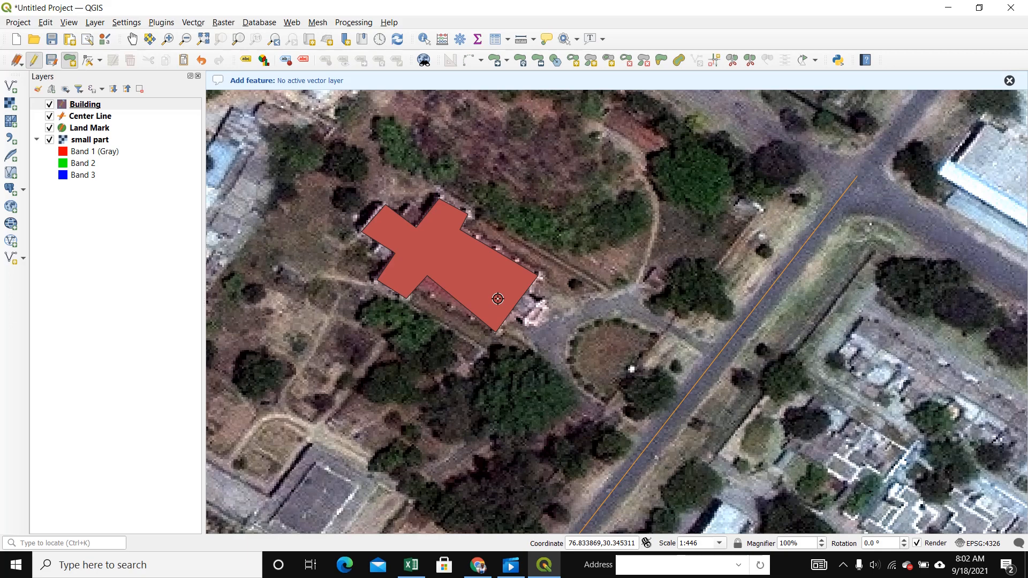
- Digitize a four-cornered Building polygon around the grey flat-roofed building between the red-roofed building and the PARK landmark
scroll(497, 299, "up", 1)
scroll(497, 299, "down", 2)
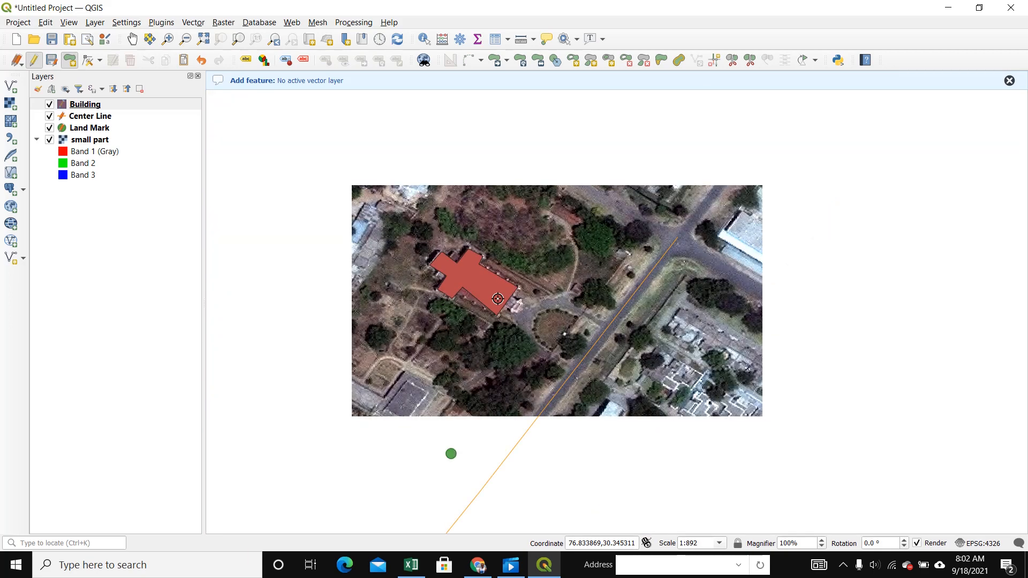
scroll(497, 298, "down", 2)
scroll(503, 330, "up", 1)
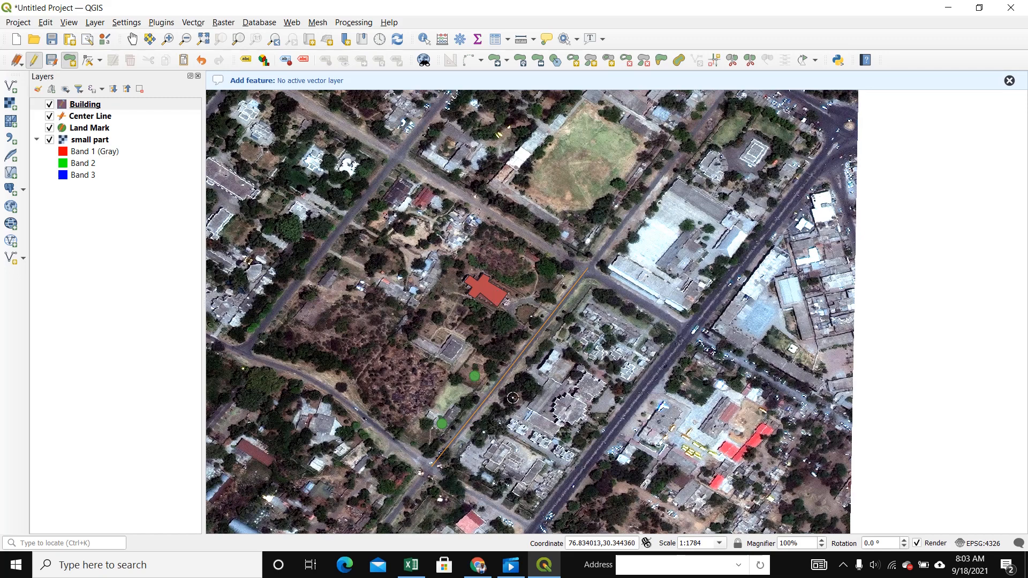
scroll(503, 323, "up", 1)
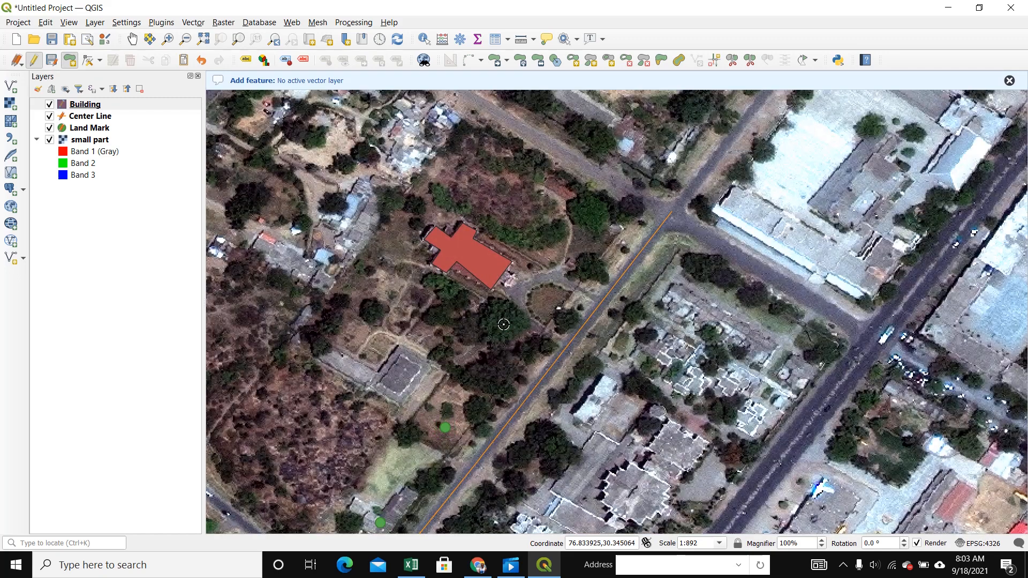
scroll(404, 405, "up", 1)
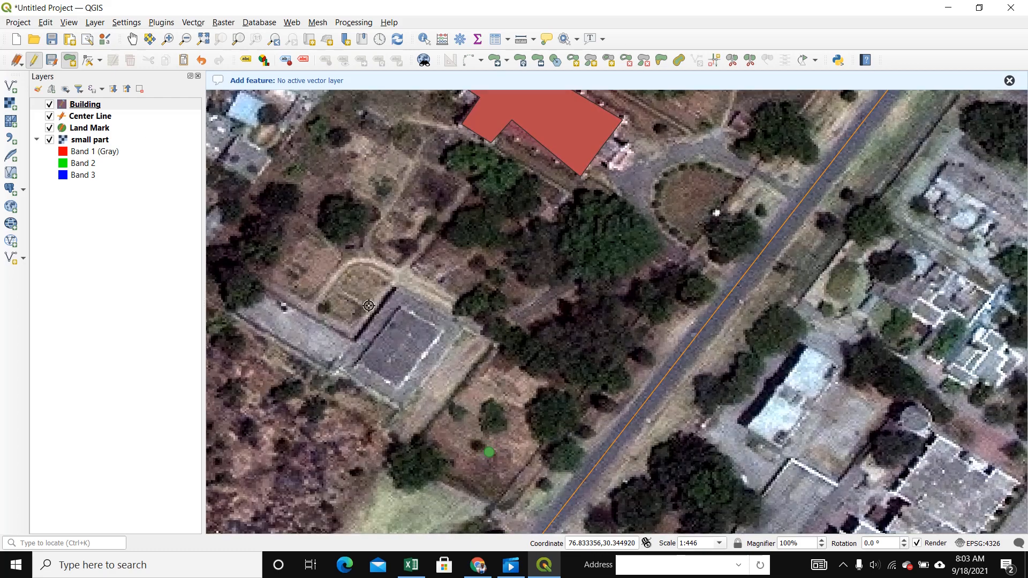
left_click(355, 364)
left_click(399, 309)
left_click(441, 333)
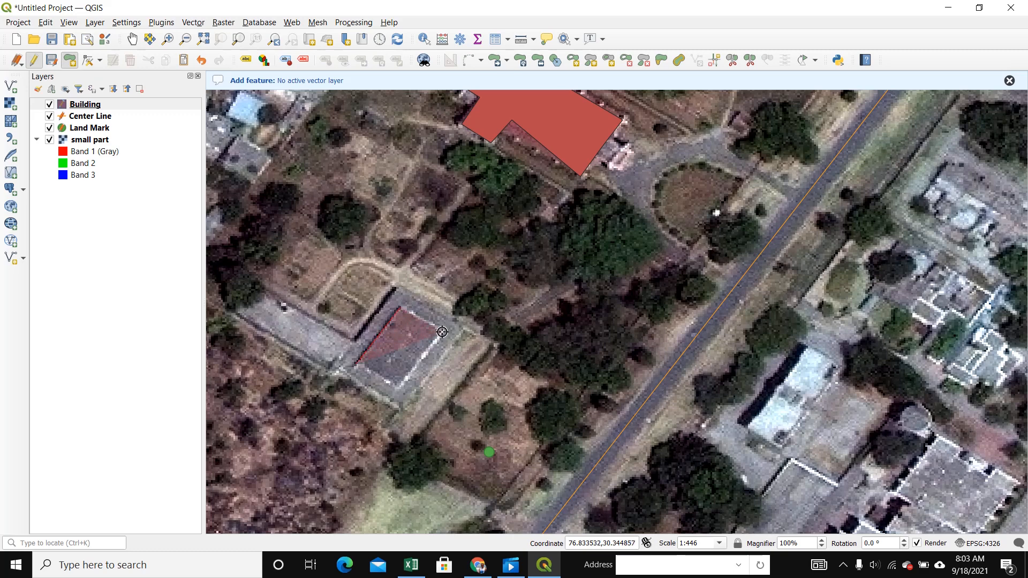
left_click(399, 391)
right_click(399, 391)
- Save the grey-roofed building polygon with id 20 and a building name
left_click_drag(481, 490, 535, 311)
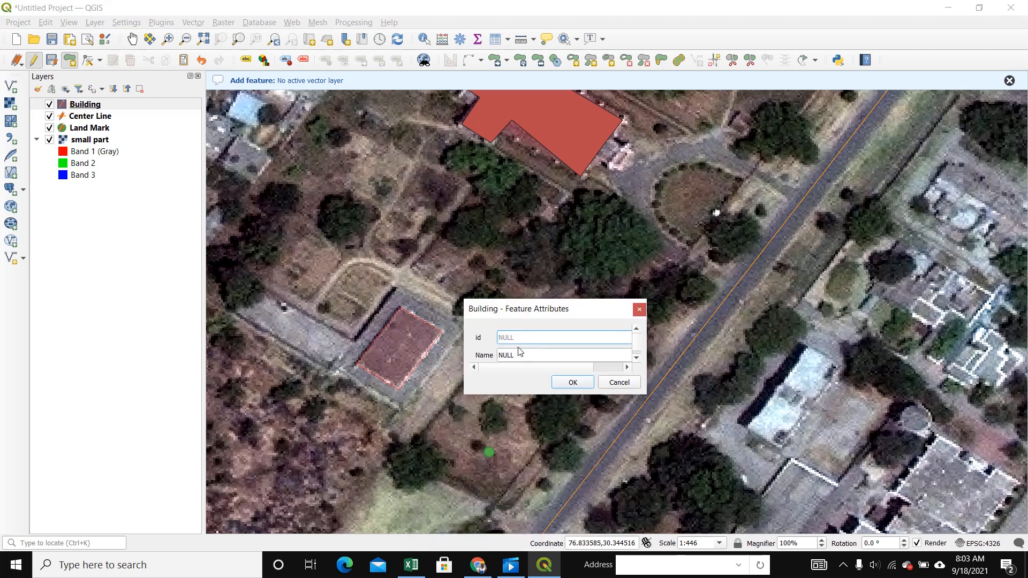
type("20")
left_click(515, 356)
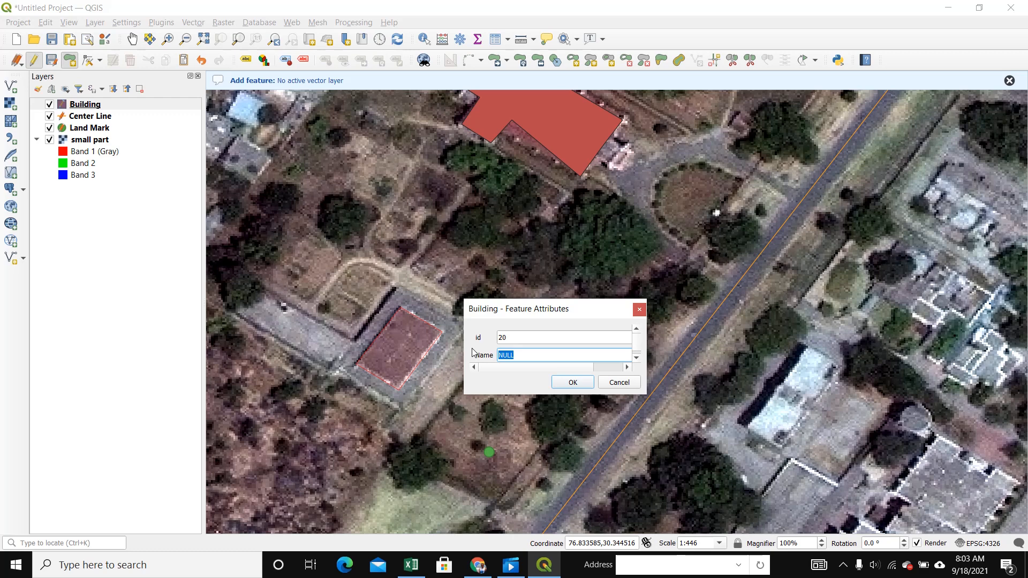
type("d")
left_click(572, 383)
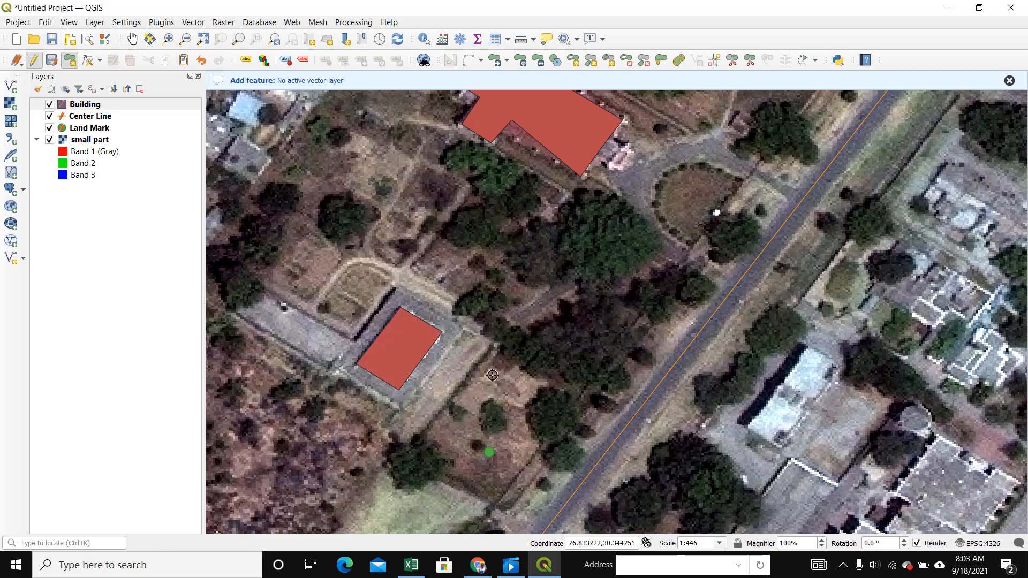
- On the Center Line layer, draw a line along the side road from the end of the first center line to the main road
scroll(470, 372, "up", 1)
scroll(470, 372, "down", 3)
scroll(470, 372, "down", 1)
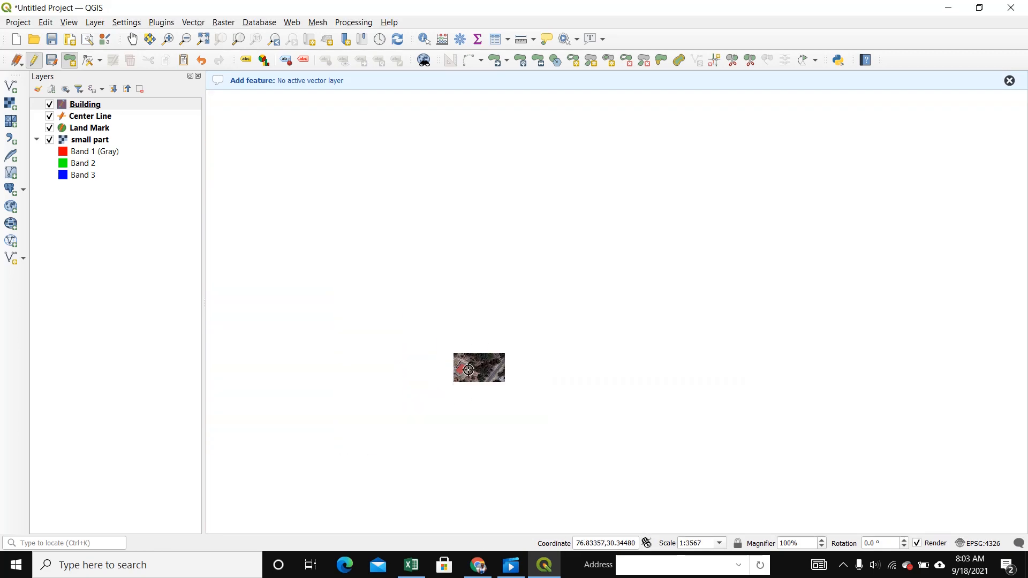
scroll(550, 344, "up", 1)
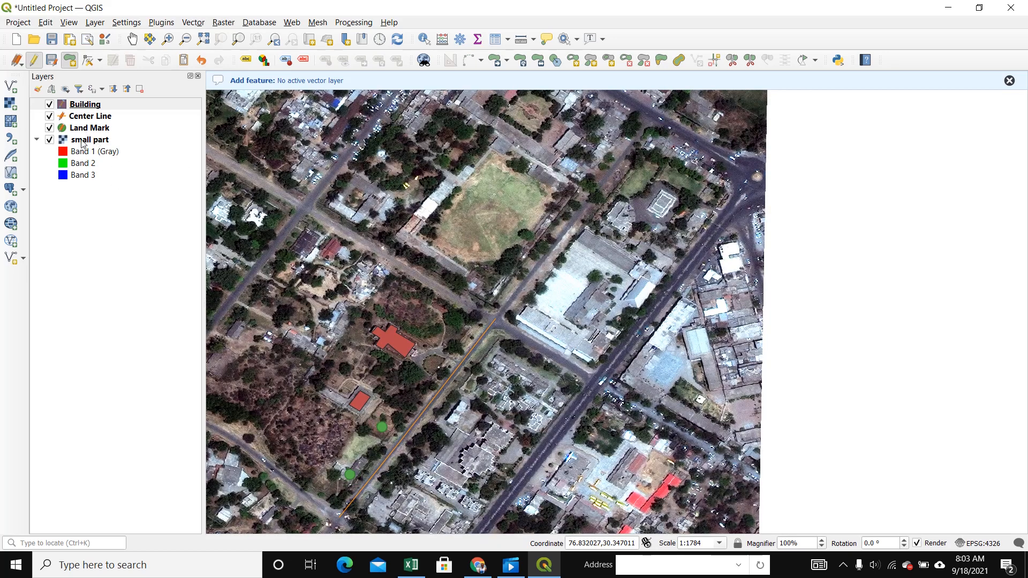
left_click(84, 119)
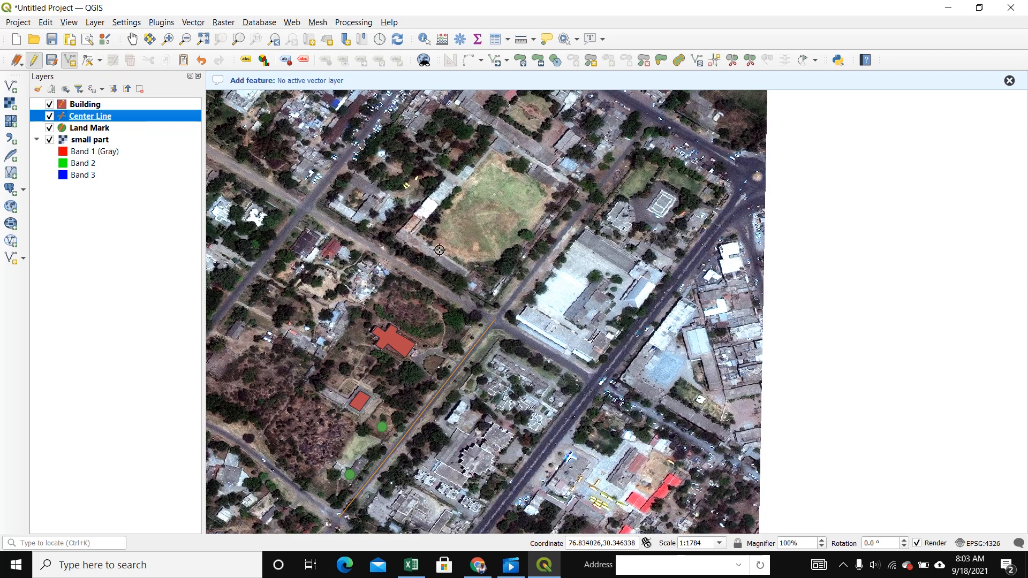
left_click(497, 320)
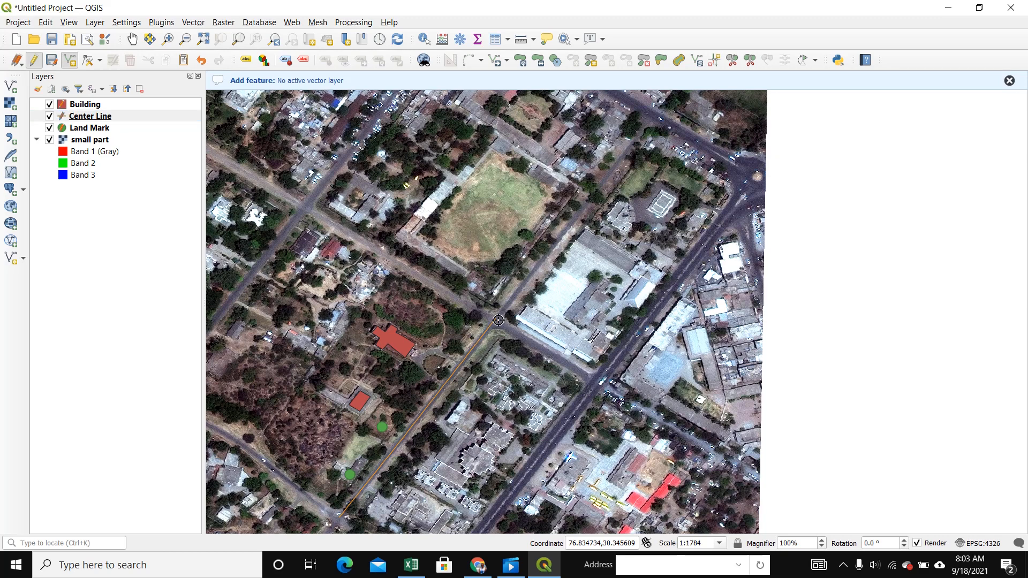
left_click(593, 381)
right_click(589, 379)
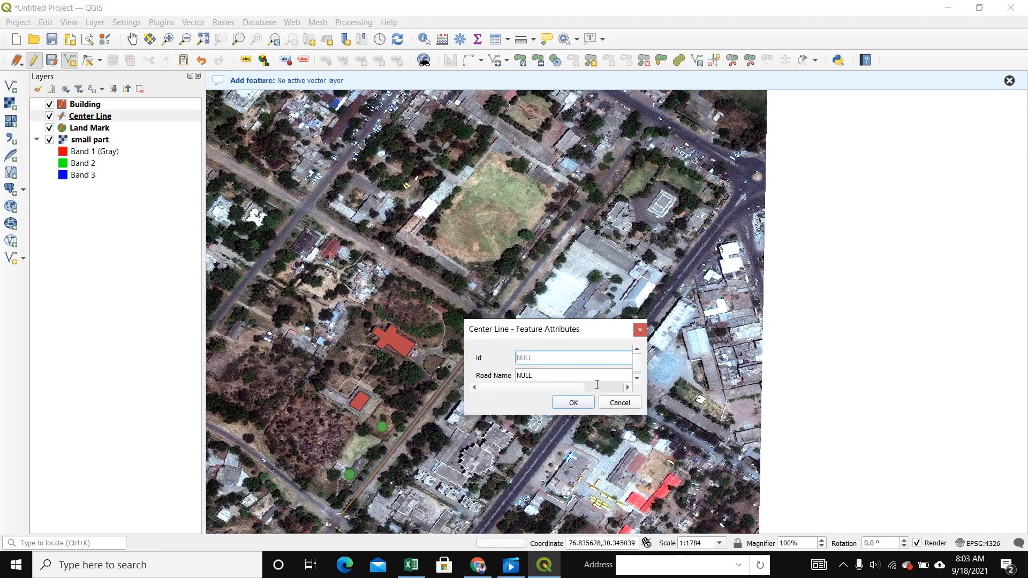
- Save the side road's center line with id 10 and Road Name SADAN ROAD
type("10")
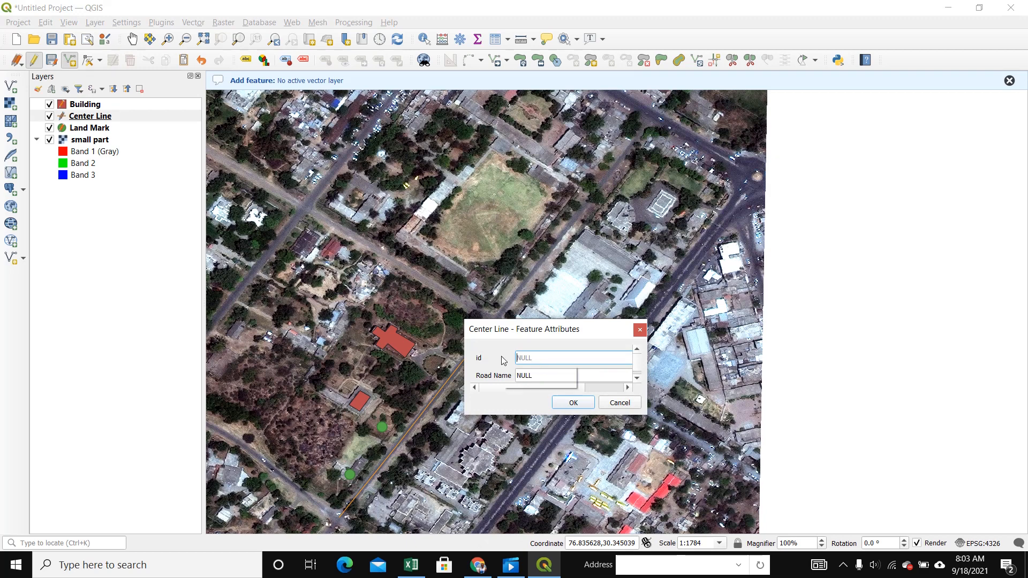
left_click(582, 372)
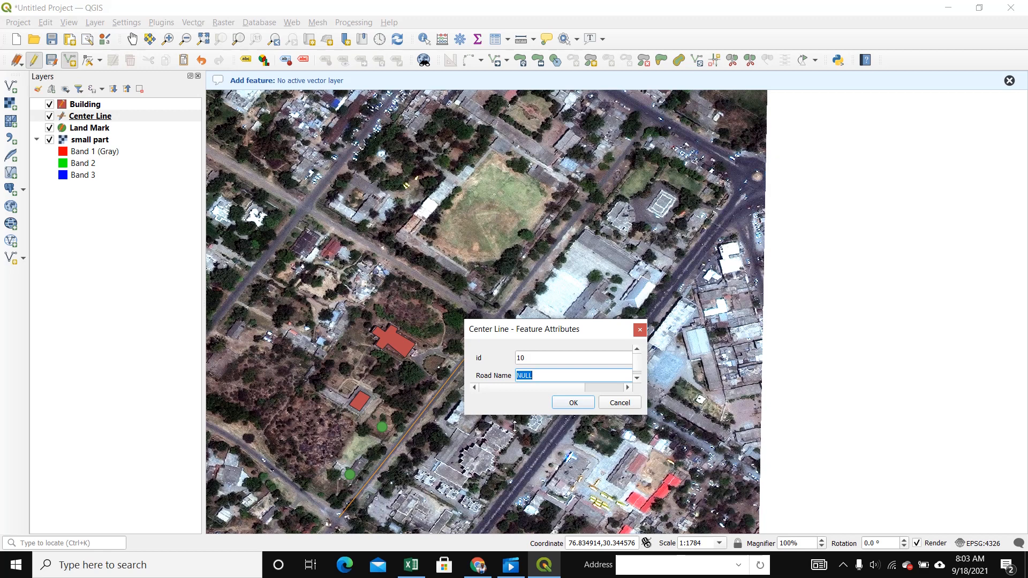
type("SADAN ROAD")
left_click(573, 402)
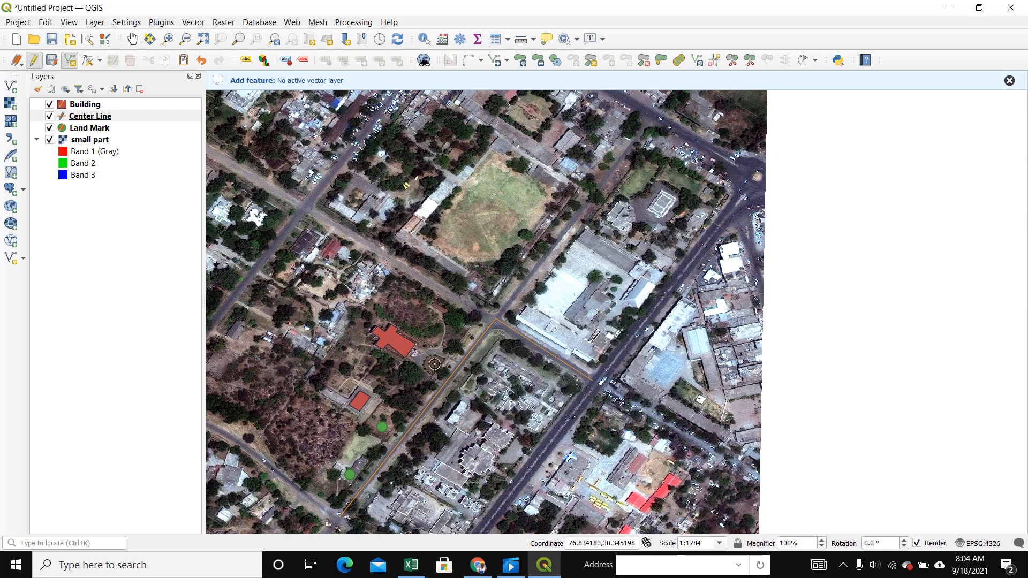
- In the Land Mark layer's symbology properties, choose the effect drop shadow marker as its symbol
left_click_drag(435, 364, 455, 319)
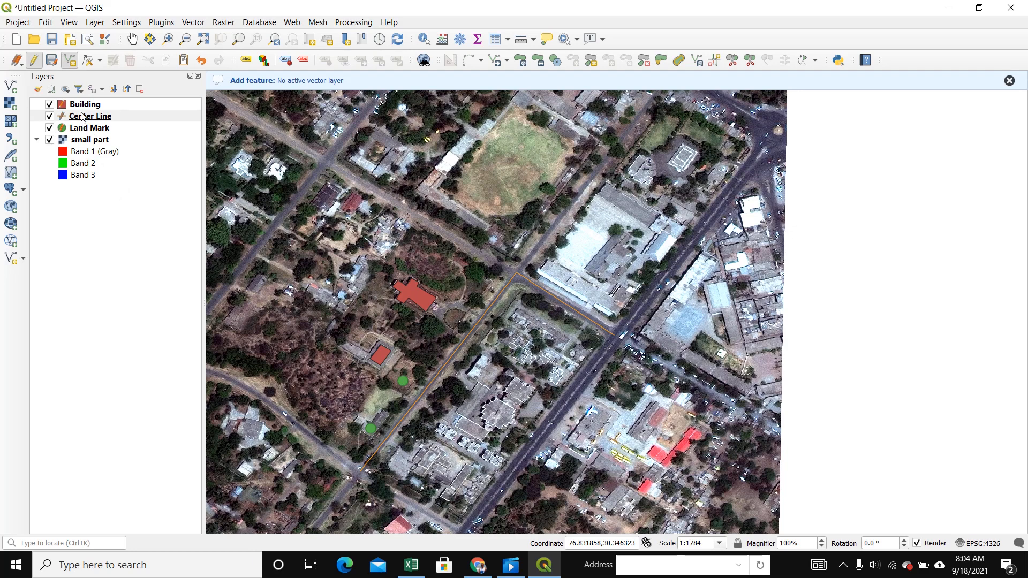
right_click(81, 129)
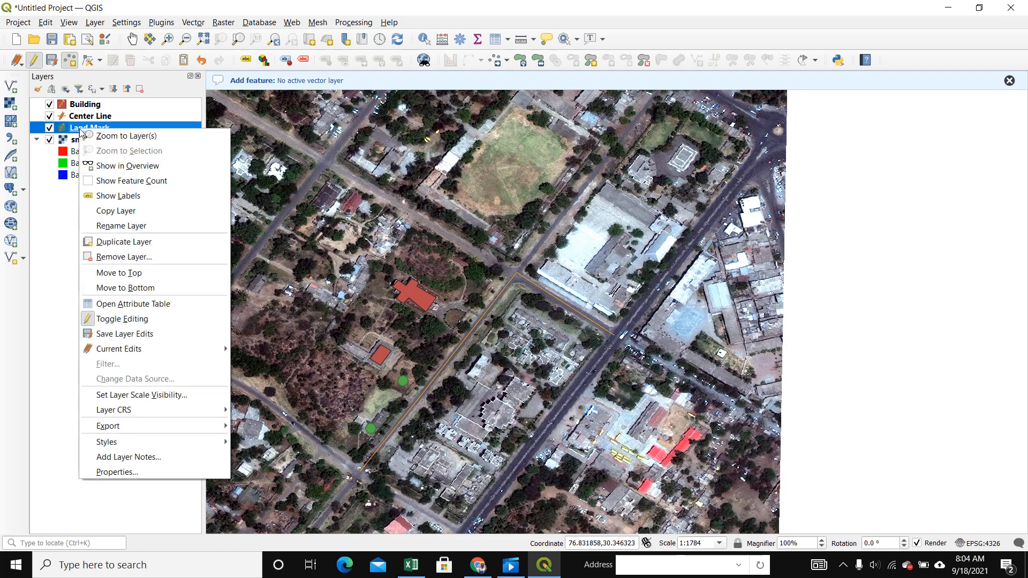
left_click(129, 473)
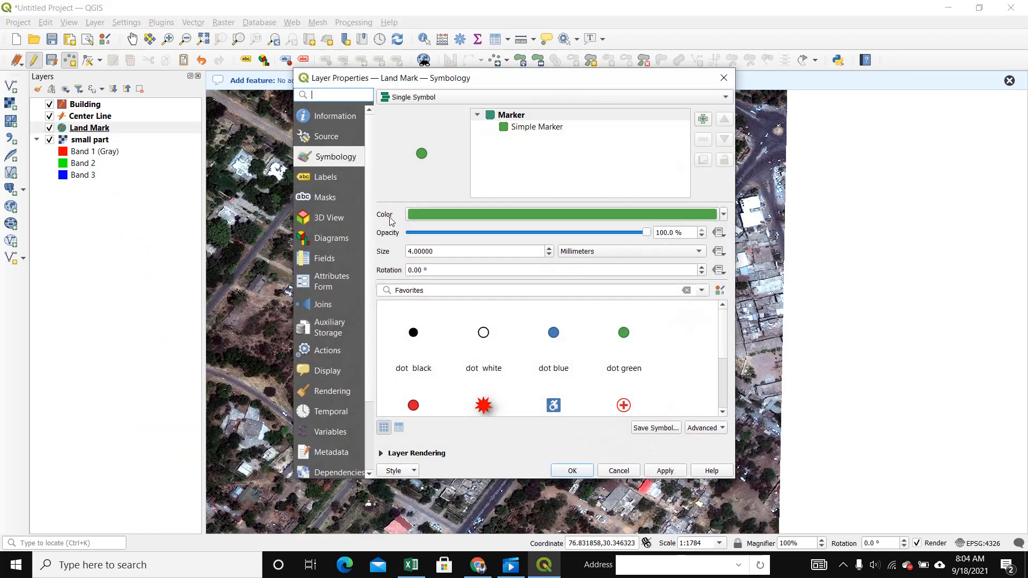
left_click(723, 378)
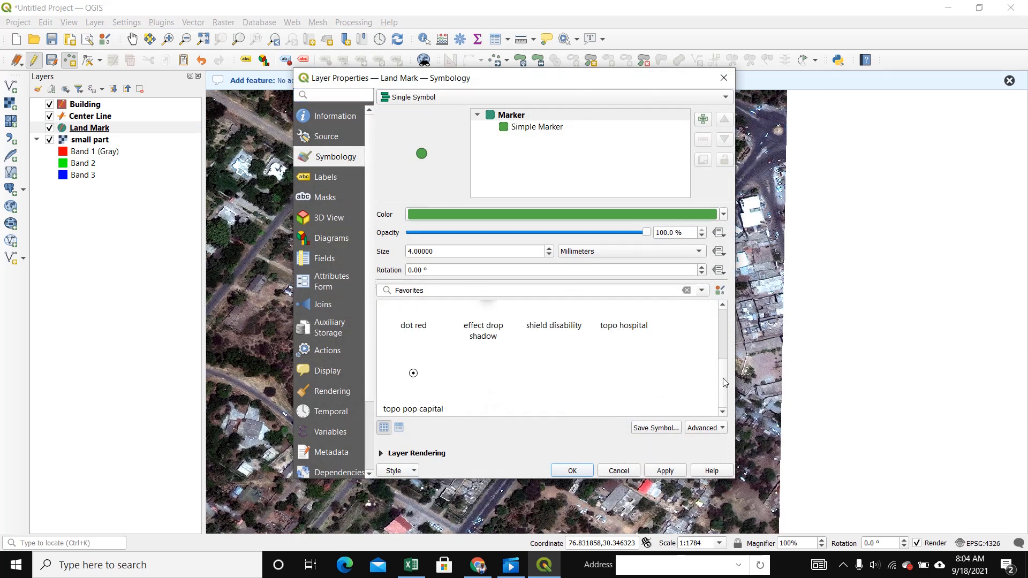
scroll(720, 344, "up", 2)
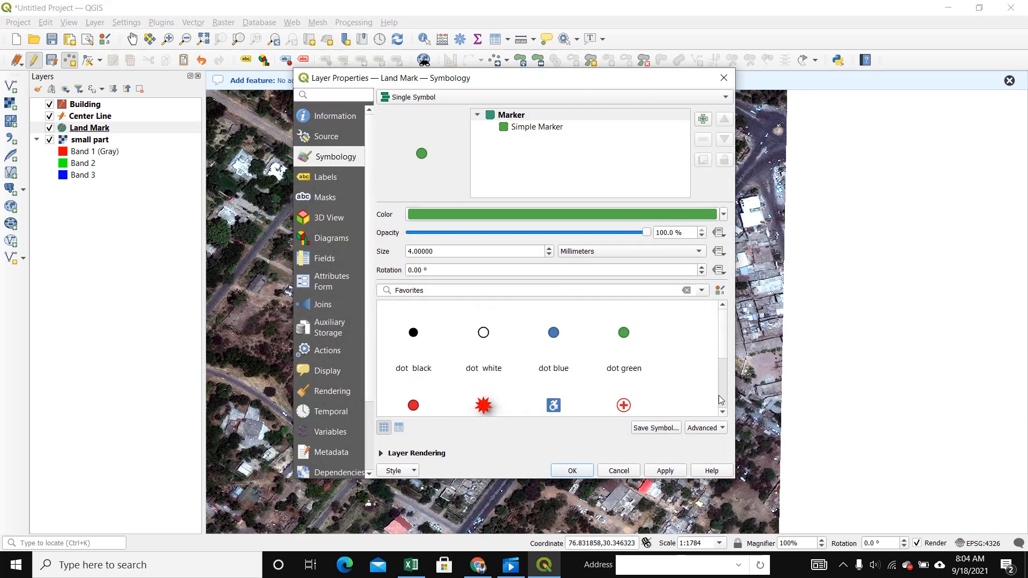
left_click(481, 408)
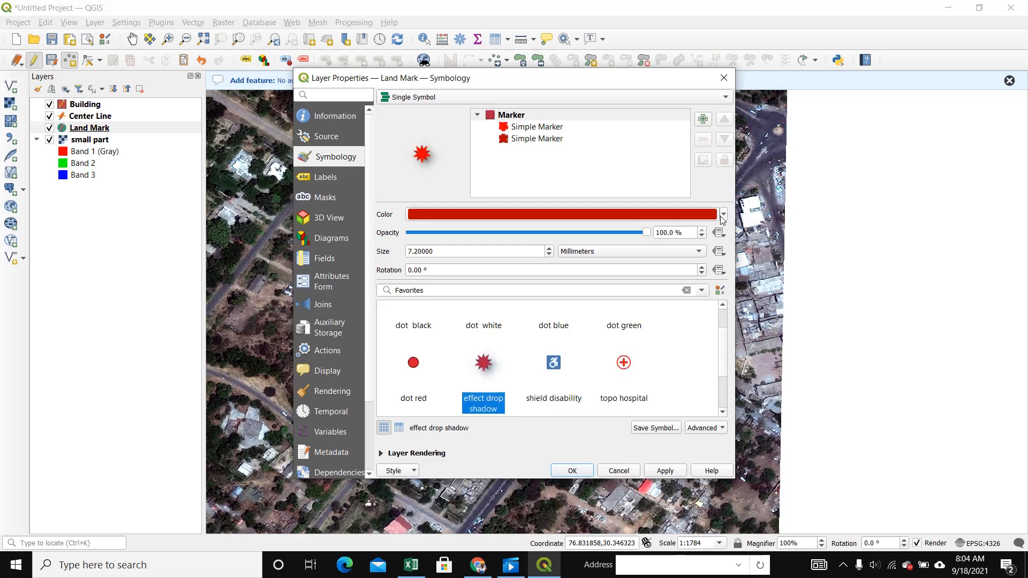
- Set the Land Mark marker's color to light orange and its size to 9 millimeters, and apply the style
left_click(723, 216)
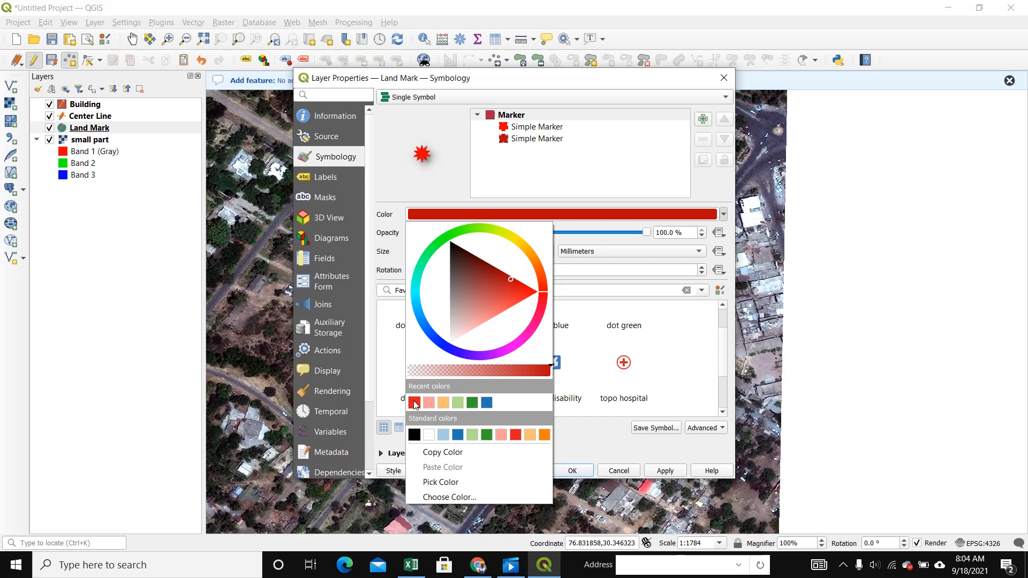
left_click(447, 403)
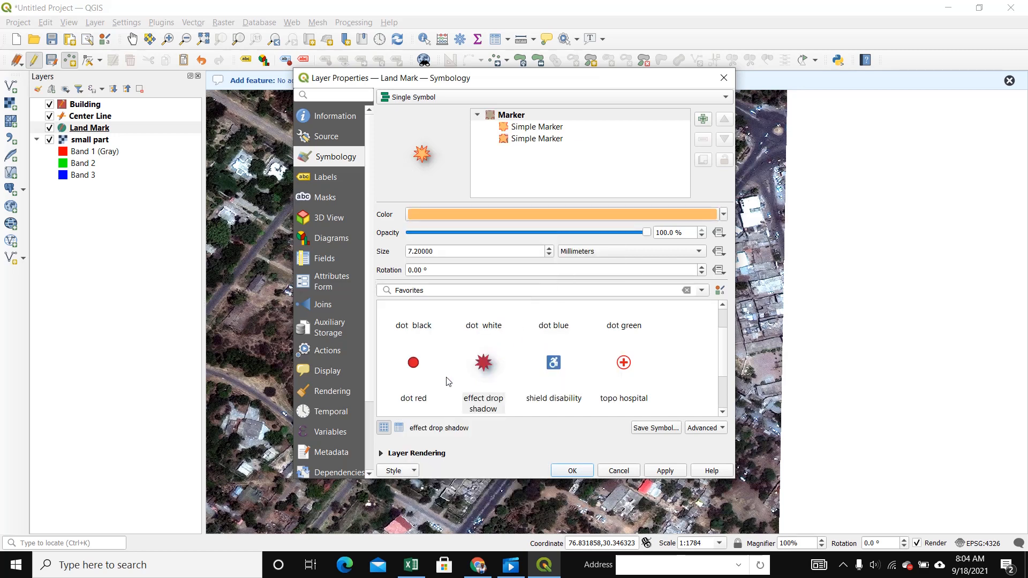
left_click(549, 249)
left_click(549, 249)
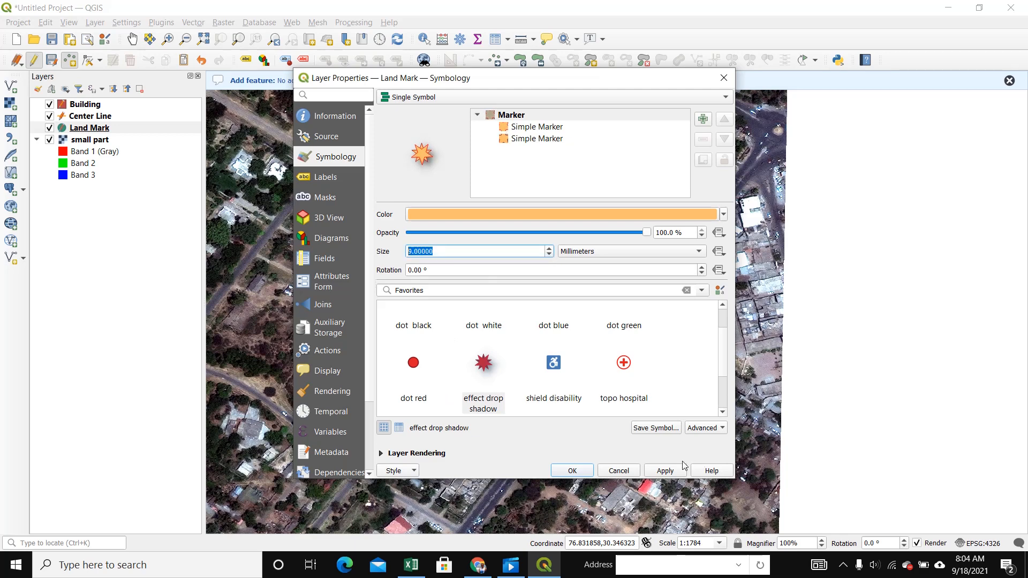
left_click(667, 472)
left_click(571, 471)
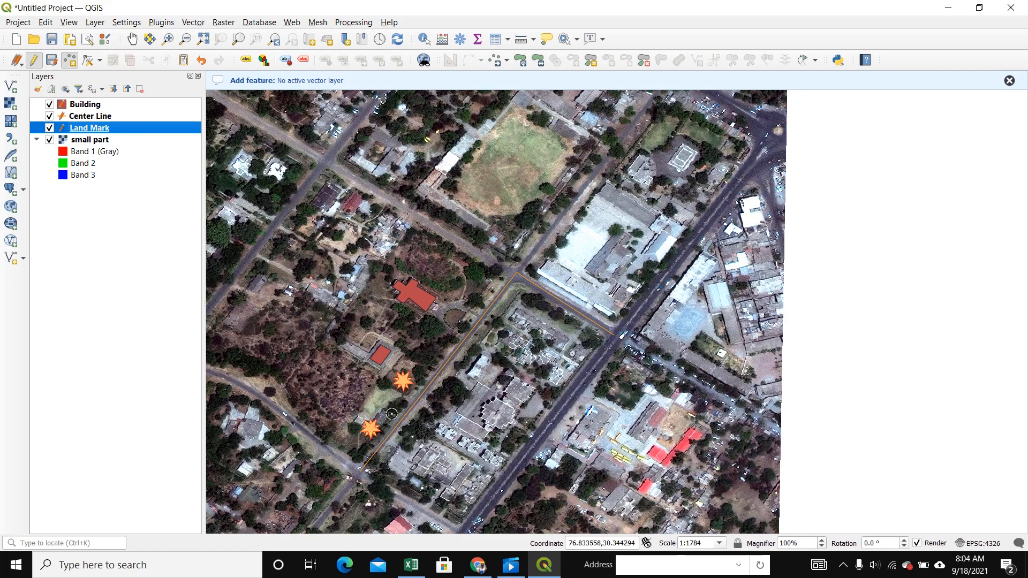
left_click(429, 386)
scroll(452, 328, "up", 2)
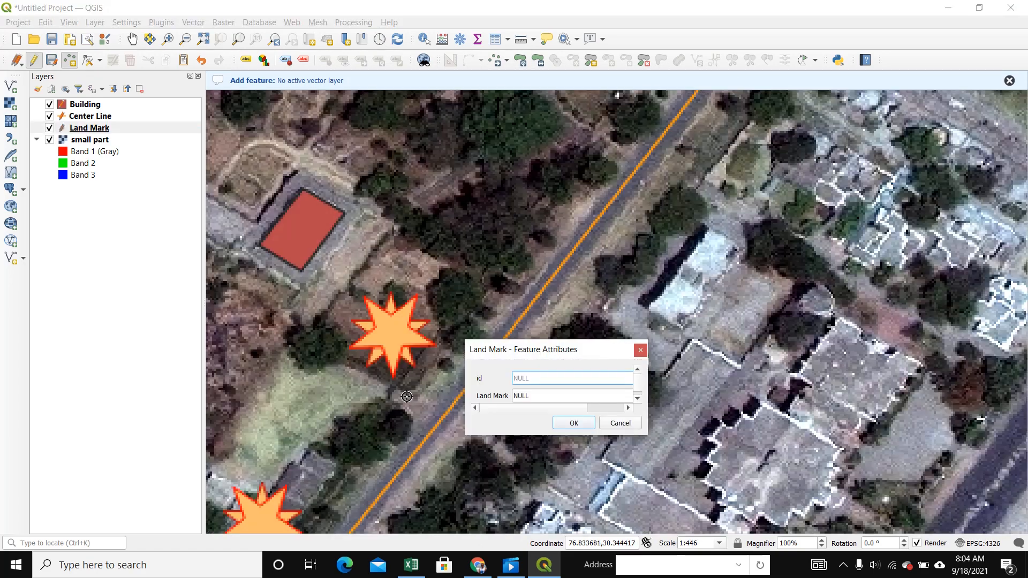
left_click(640, 349)
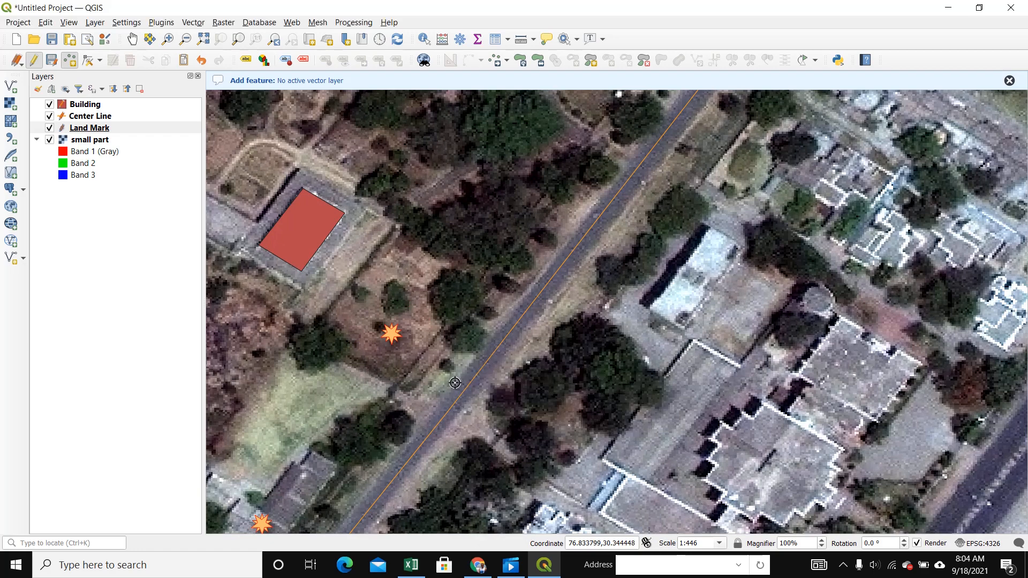
- In the Center Line layer's symbology properties, set the line color to the standard light pink
left_click(133, 40)
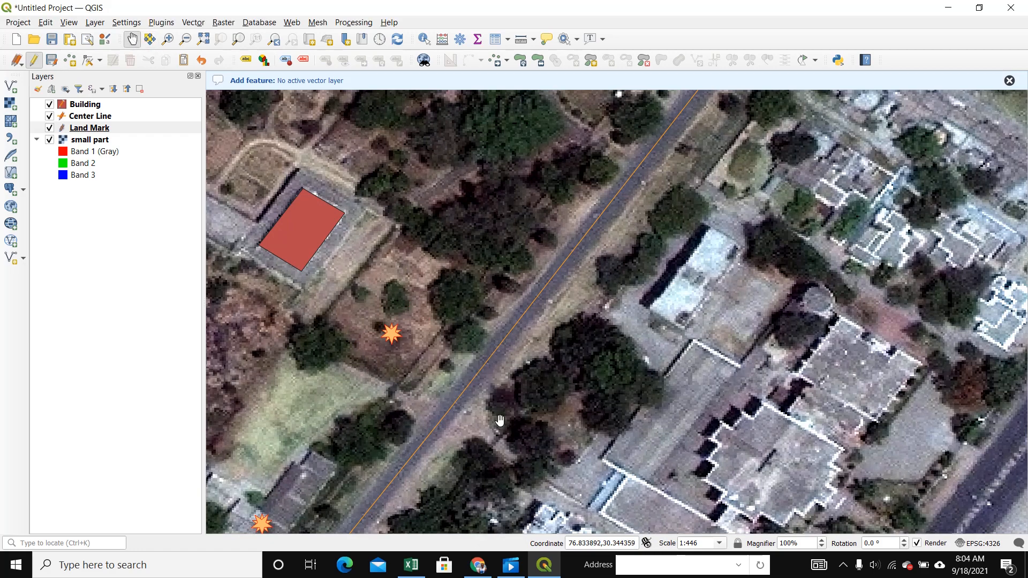
left_click_drag(384, 386, 459, 394)
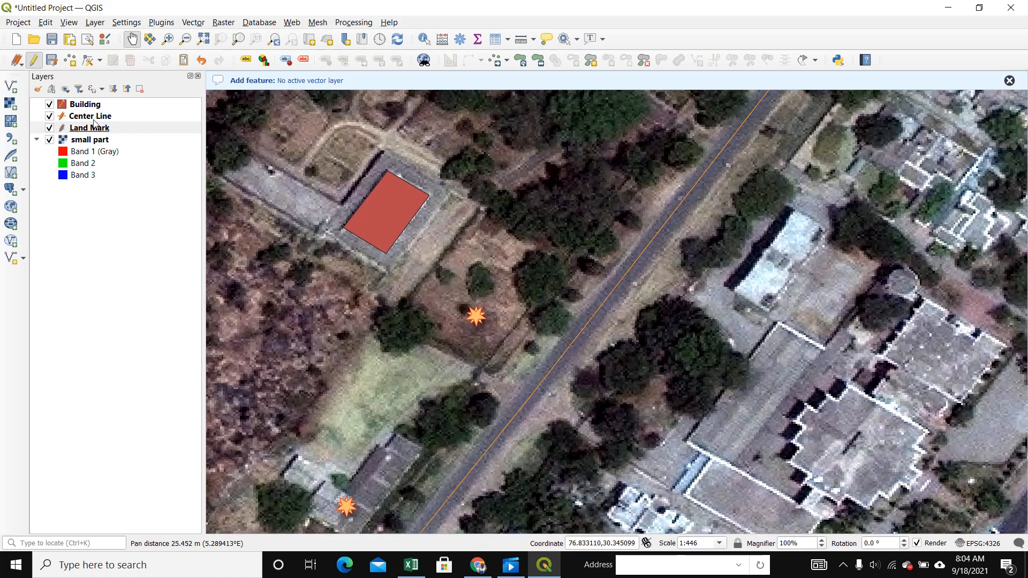
right_click(92, 117)
left_click(136, 463)
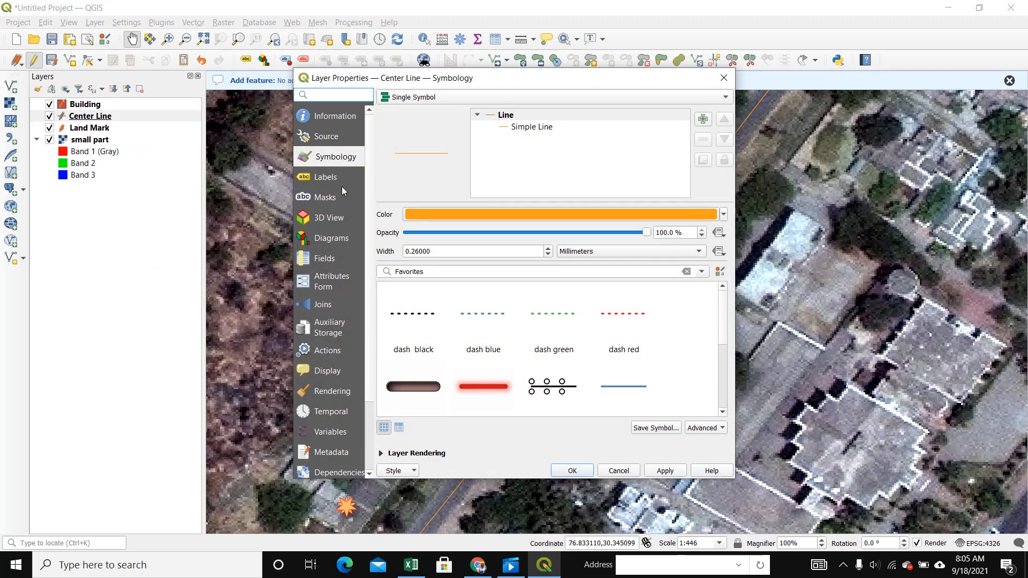
left_click(723, 214)
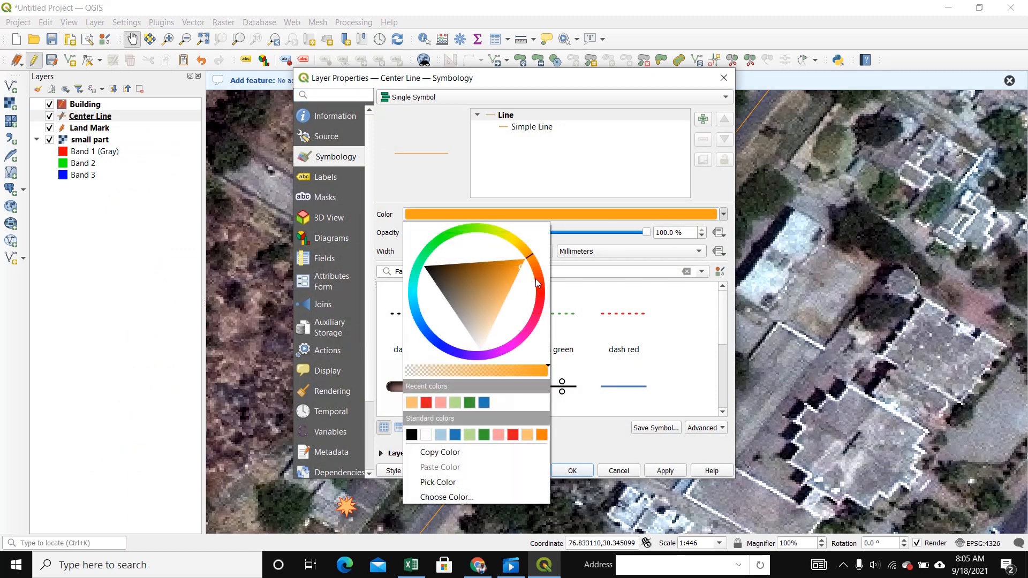
left_click(499, 434)
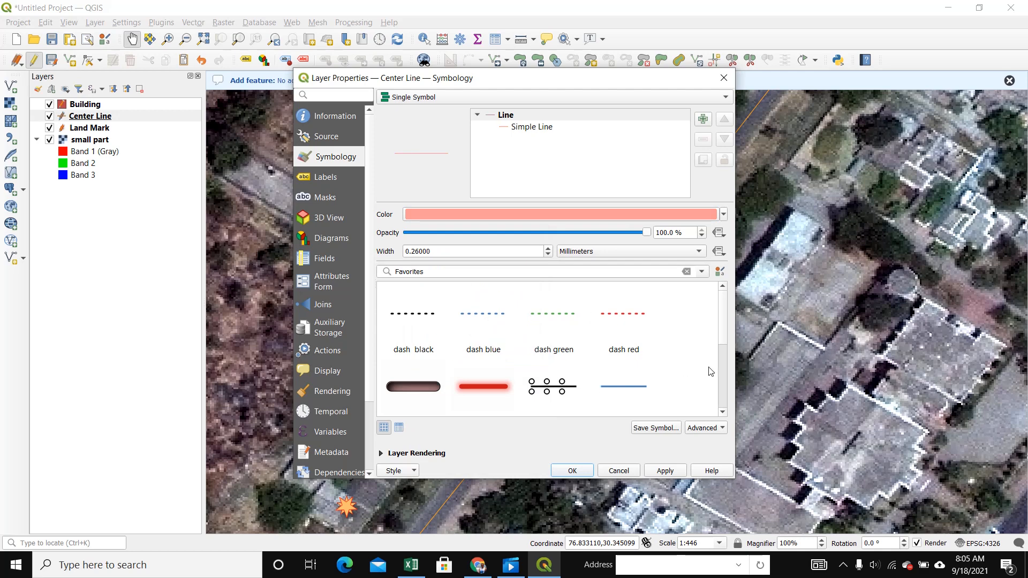
- Set the Center Line width to 3.86 with Meters at Scale as the unit, and apply it to the map
left_click(548, 248)
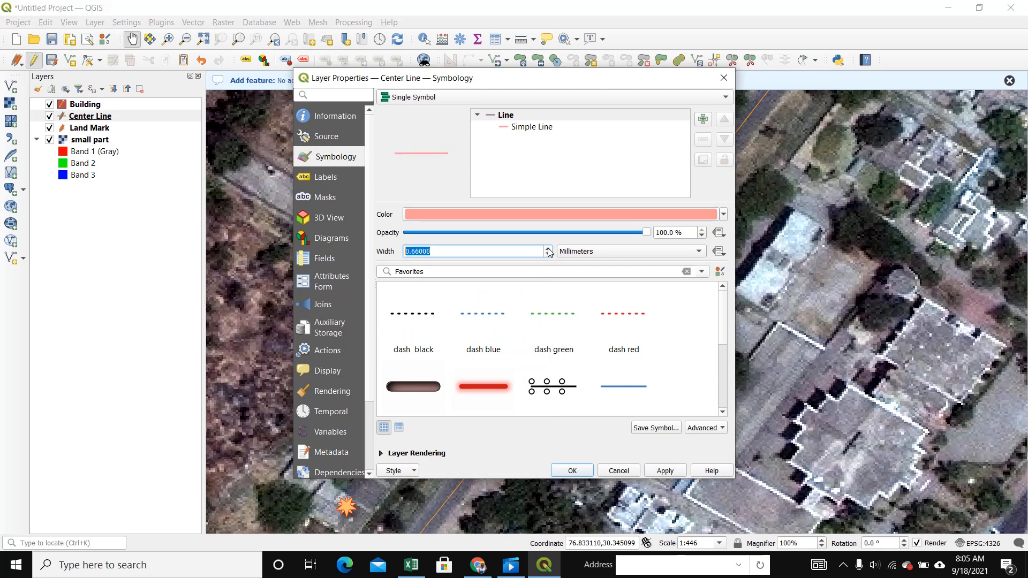
left_click(548, 248)
left_click(547, 249)
left_click(547, 248)
left_click(548, 249)
left_click(548, 249)
left_click(548, 248)
left_click(698, 252)
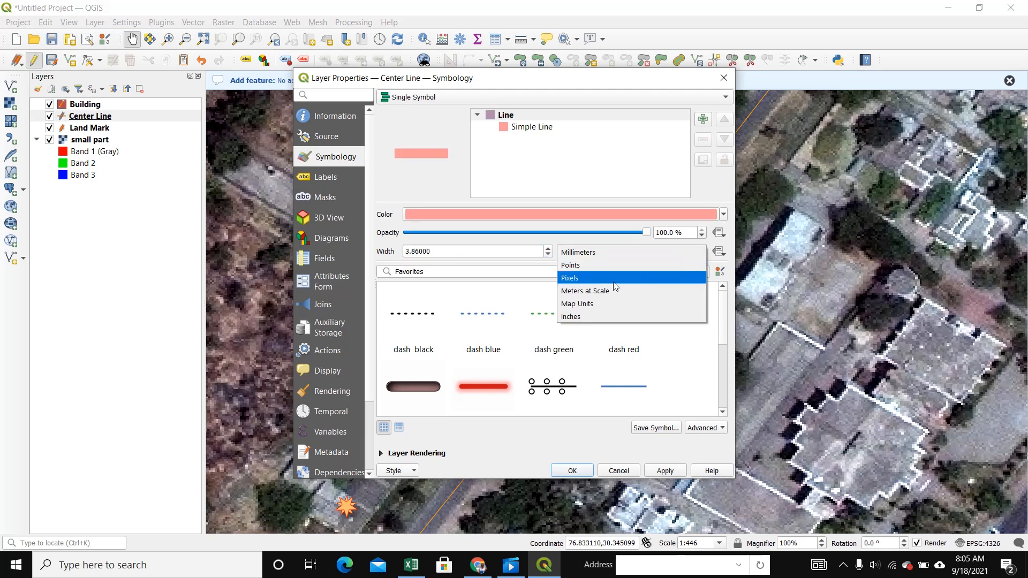
left_click(596, 294)
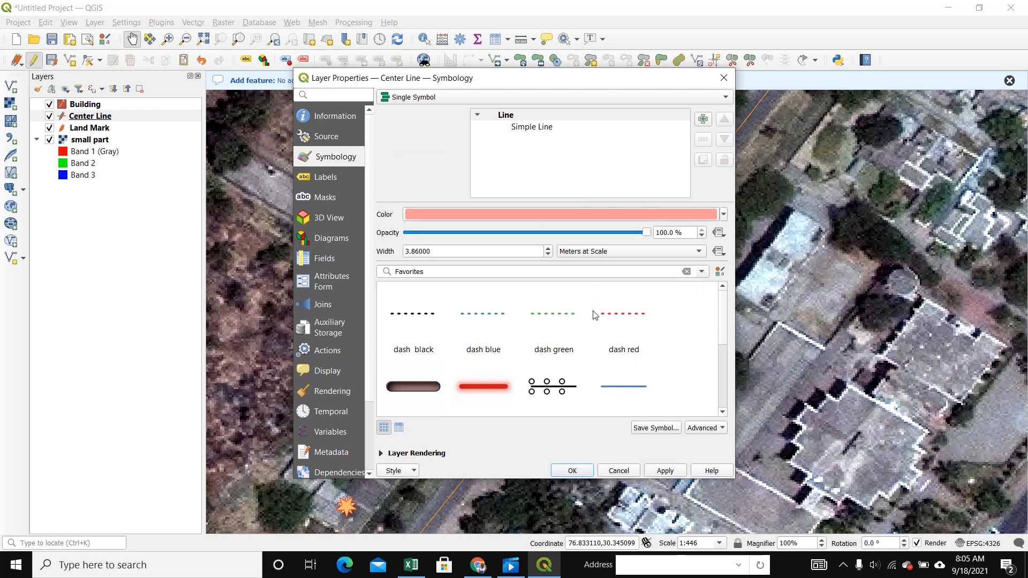
left_click(670, 474)
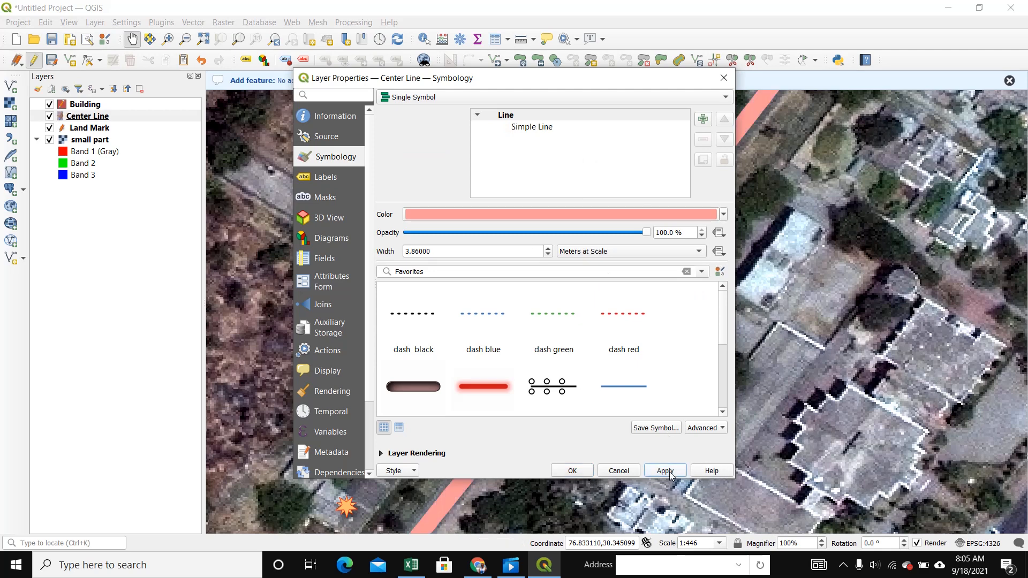
- Reduce the Center Line width to 1.66 meters at scale and accept the layer's style
left_click(548, 255)
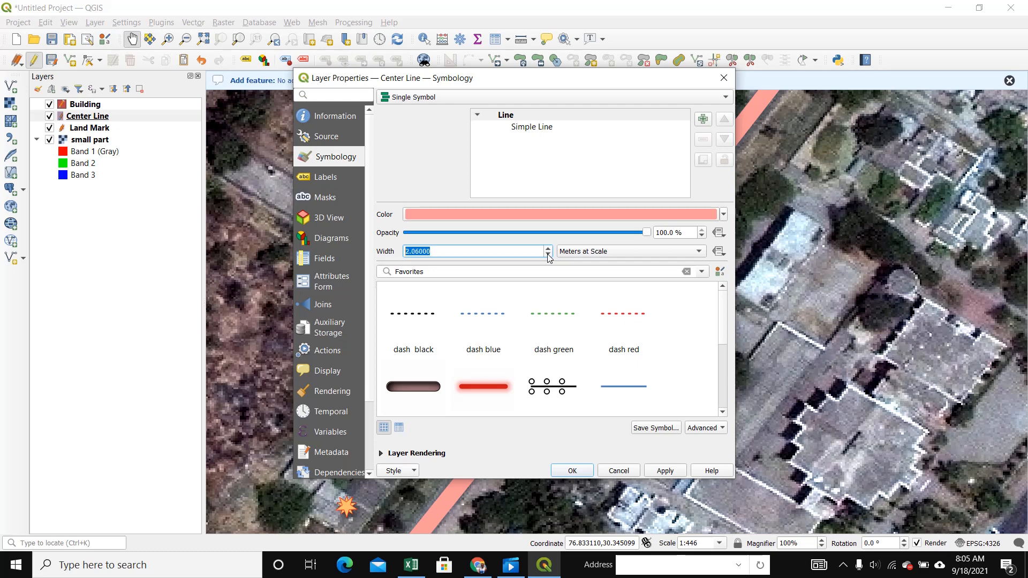
left_click(669, 471)
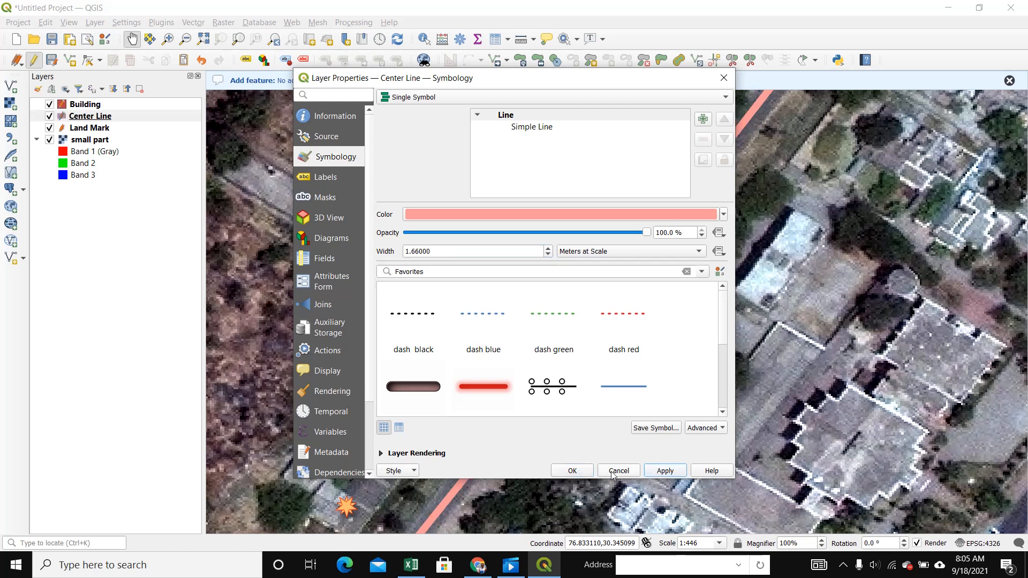
left_click(572, 471)
scroll(499, 357, "up", 2)
scroll(497, 358, "down", 3)
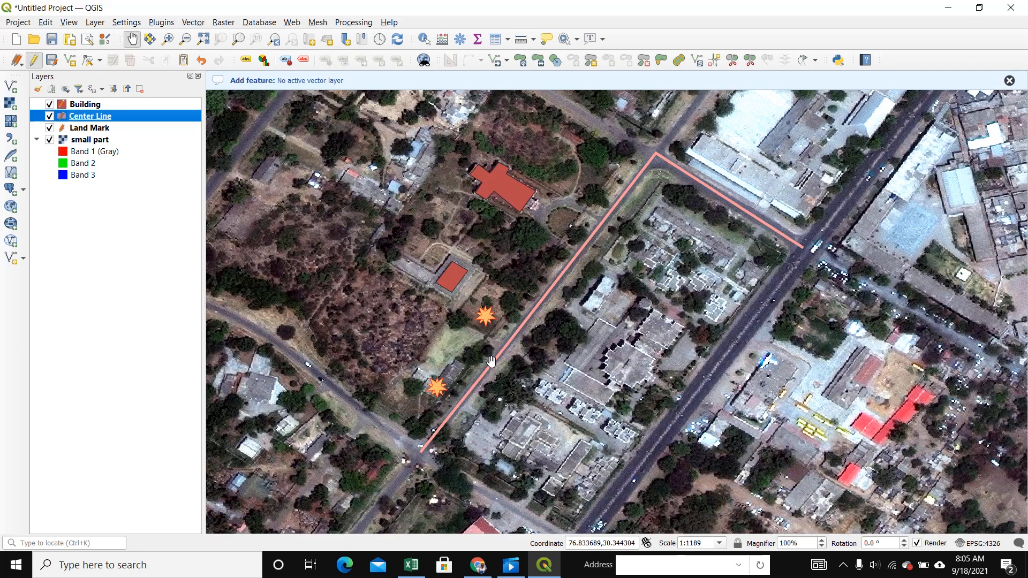
- In the Building layer's symbology properties, choose the outline blue preset as the fill symbol
right_click(87, 107)
left_click(131, 438)
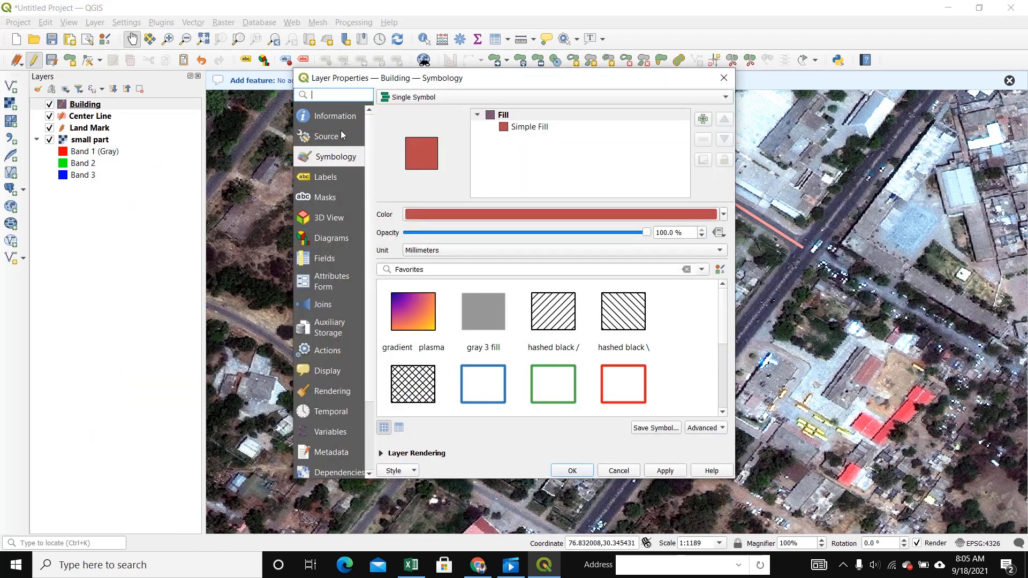
left_click(718, 213)
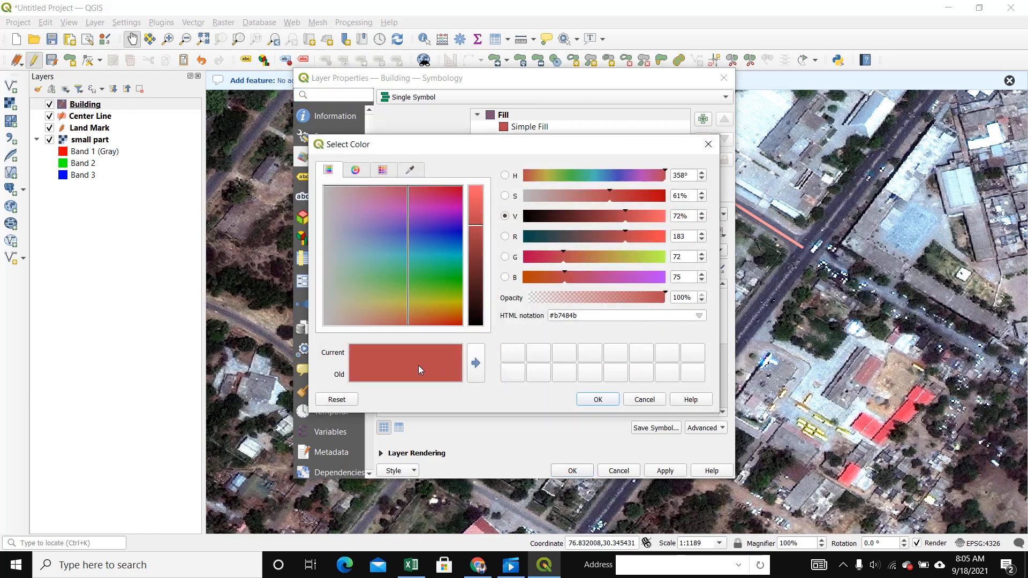
left_click(599, 400)
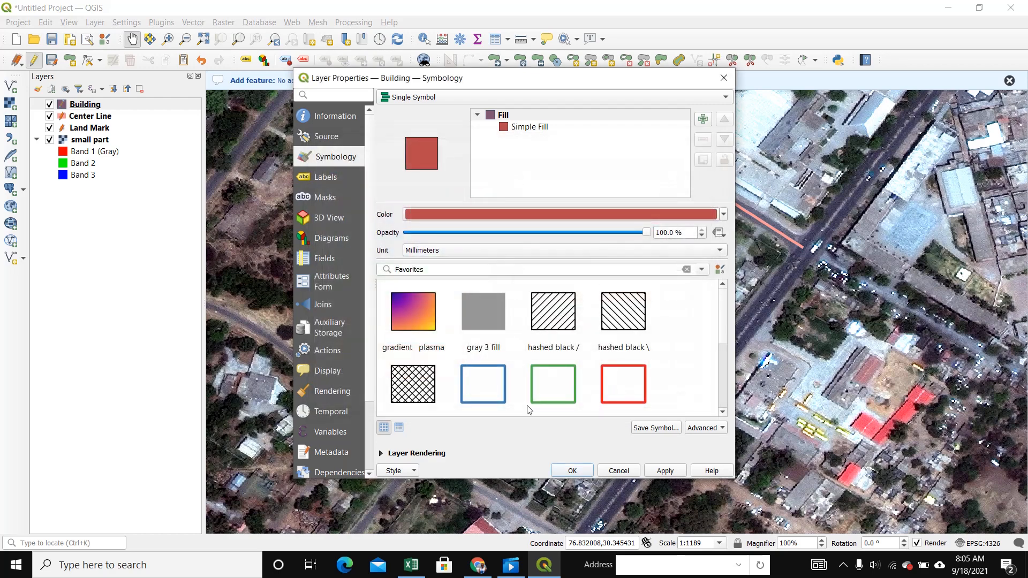
left_click(484, 382)
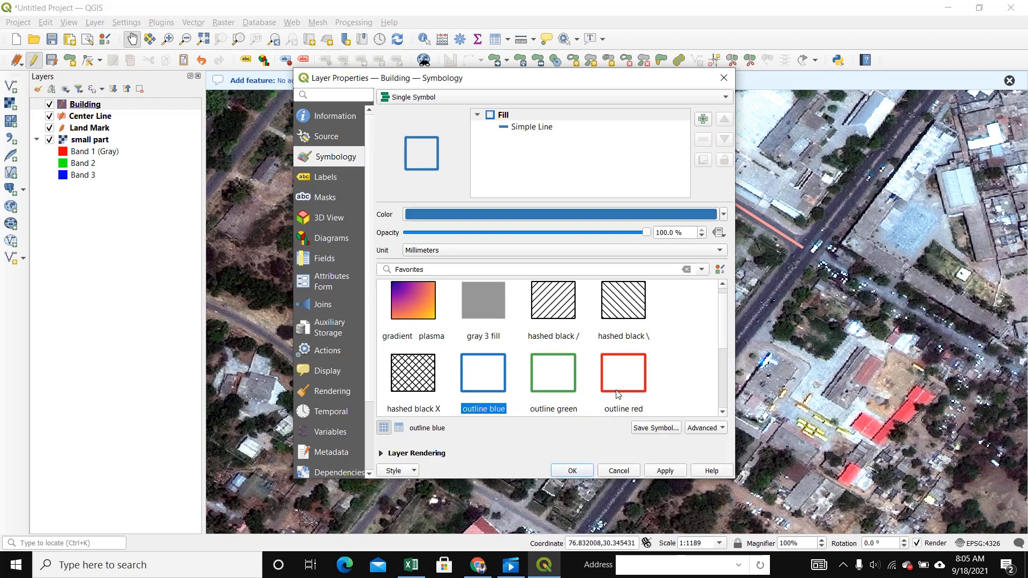
- Change the Building outline color to the standard orange and accept the layer's style
left_click(723, 215)
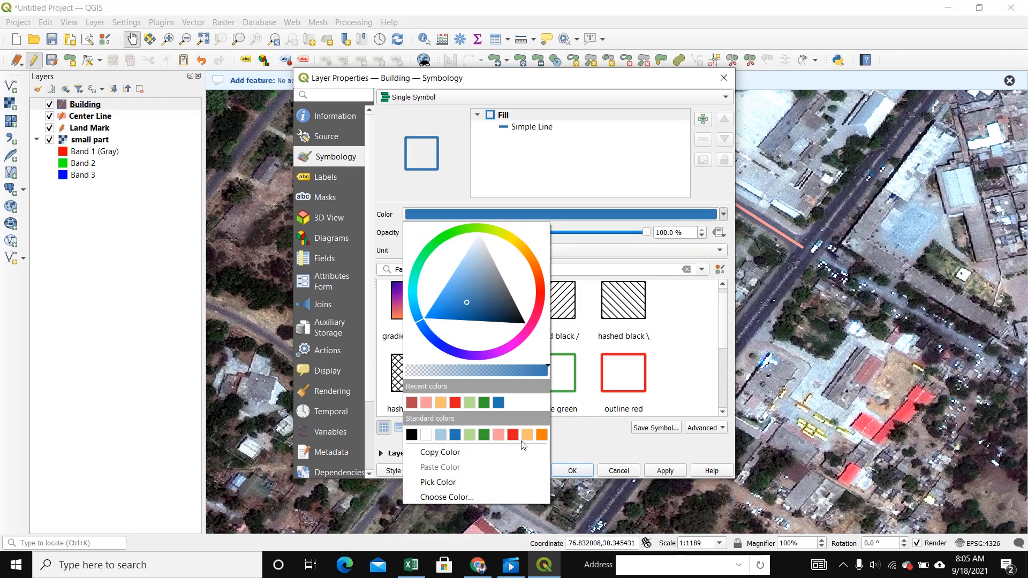
left_click(545, 434)
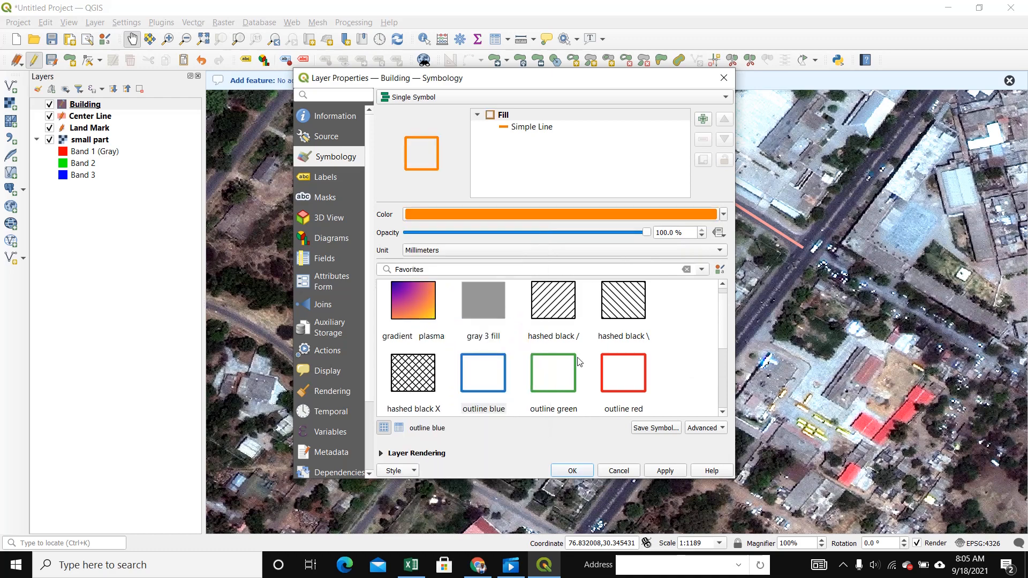
left_click(667, 472)
left_click(572, 471)
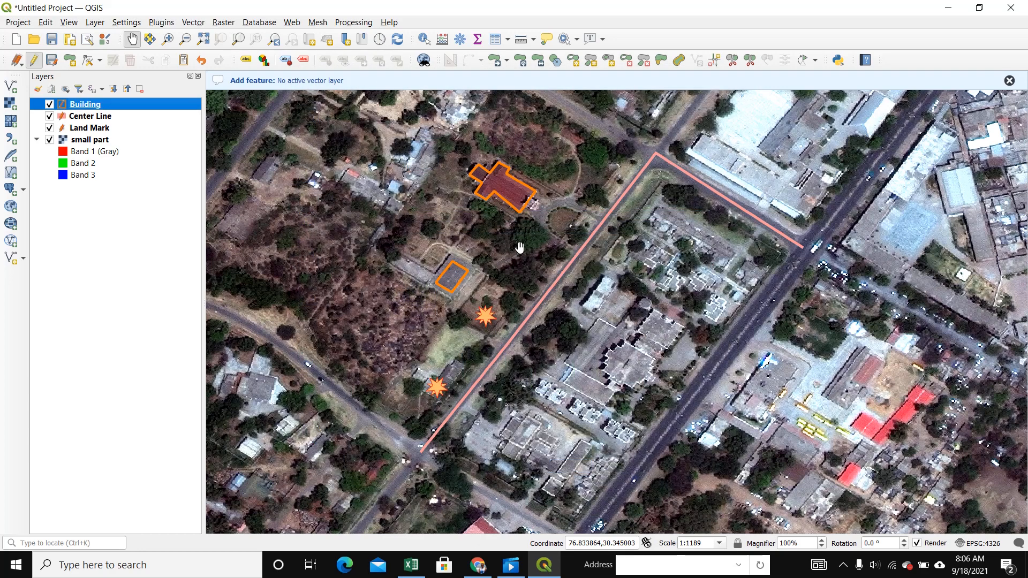